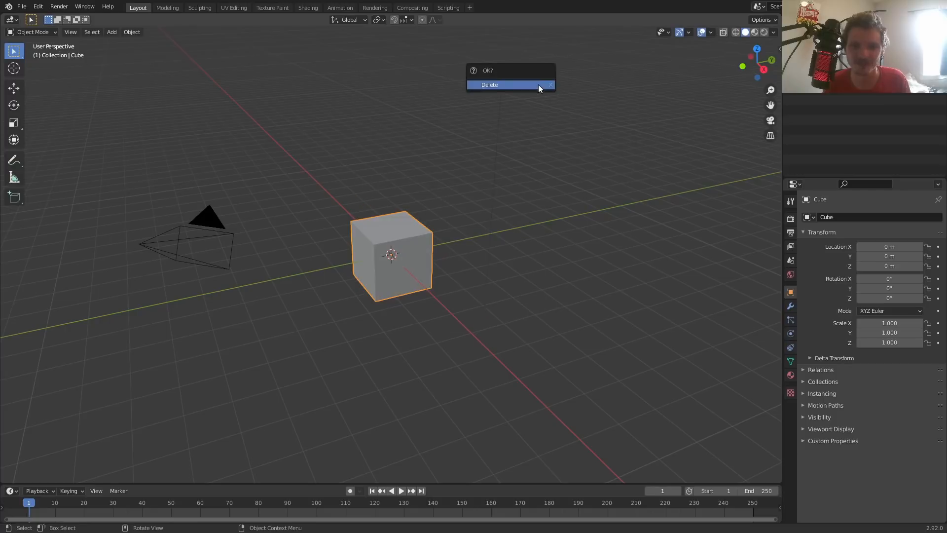
Delete the selected default objects, and set all of the camera's location and rotation values to 0.
left_click(537, 84)
left_click(211, 223)
key("n")
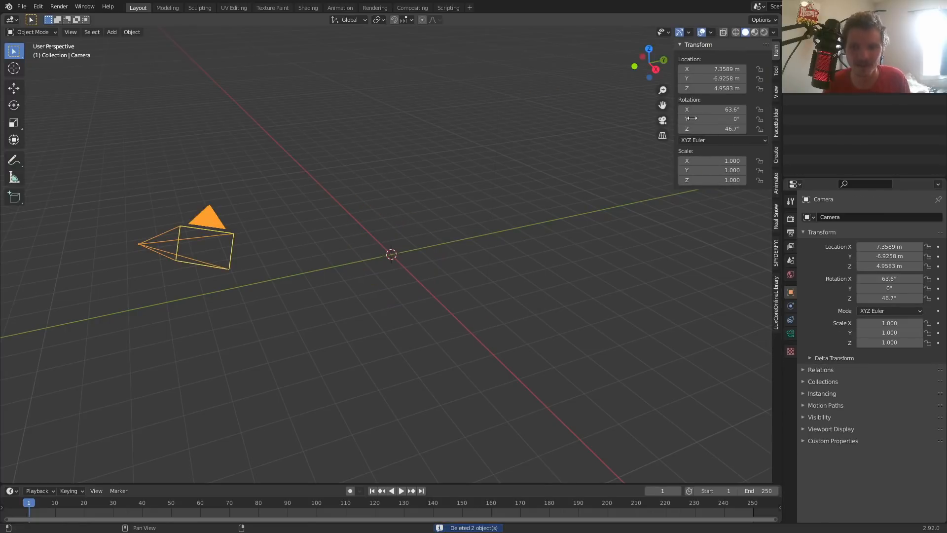
left_click_drag(714, 69, 712, 128)
type("0")
key("Return")
type("0")
key("Return")
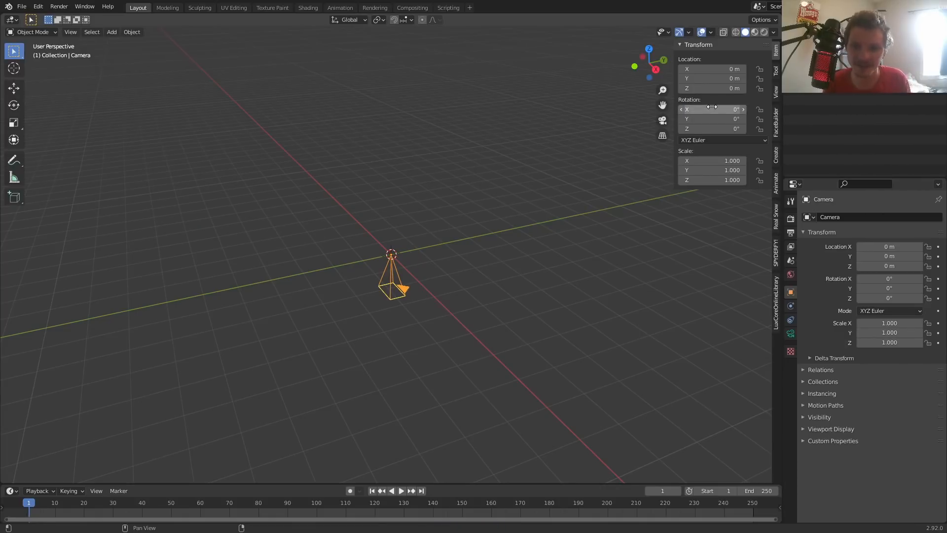
Set the camera's X rotation to 90° and check the view through the camera.
left_click(711, 107)
type("90")
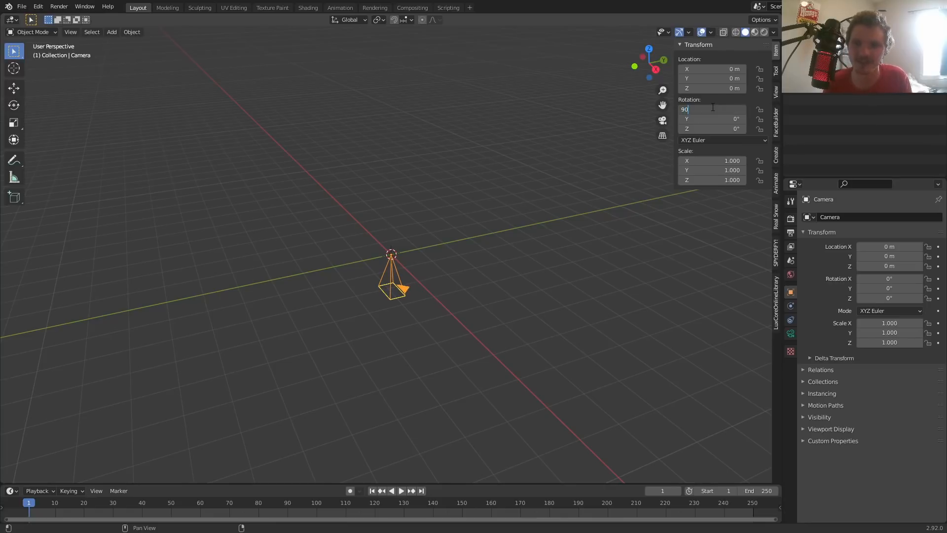
key("Return")
middle_click_drag(533, 217, 513, 226)
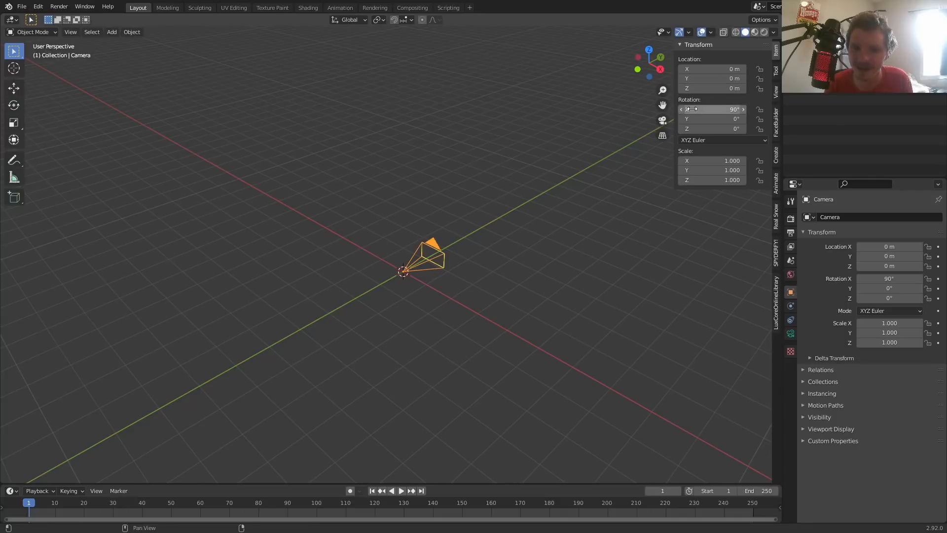
left_click(662, 121)
key("KP_0")
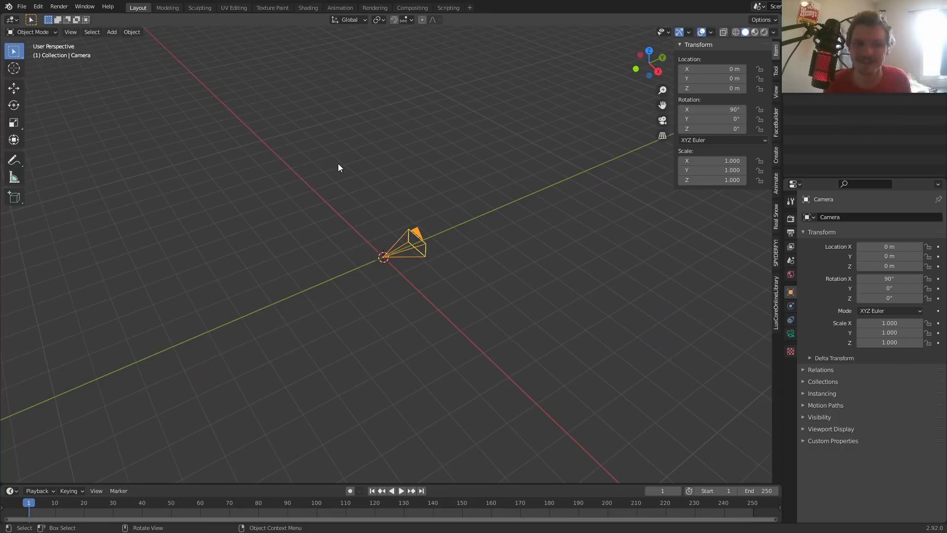
Add a cylinder mesh at the origin and rotate it 90° around the global X axis.
key("shift+a")
mouse_move(334, 165)
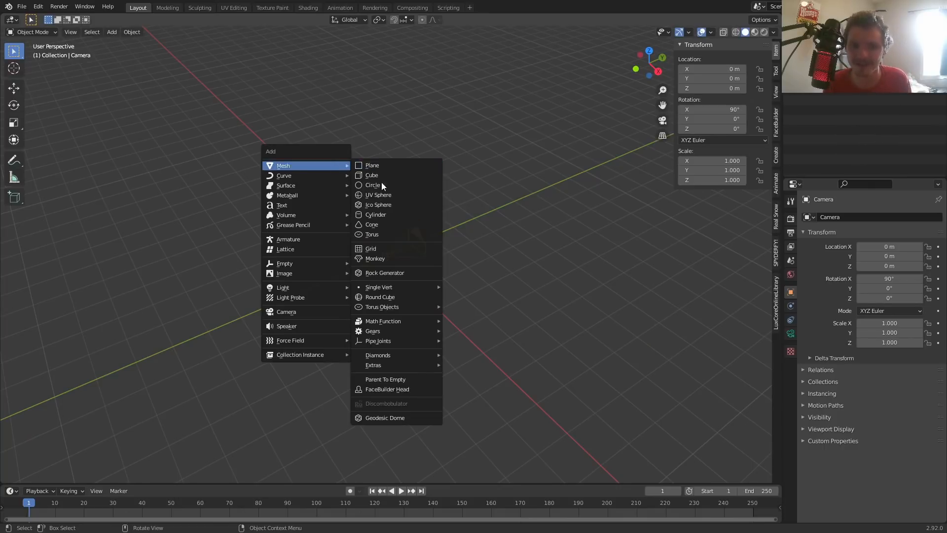
left_click(380, 216)
scroll(448, 251, "up", 2)
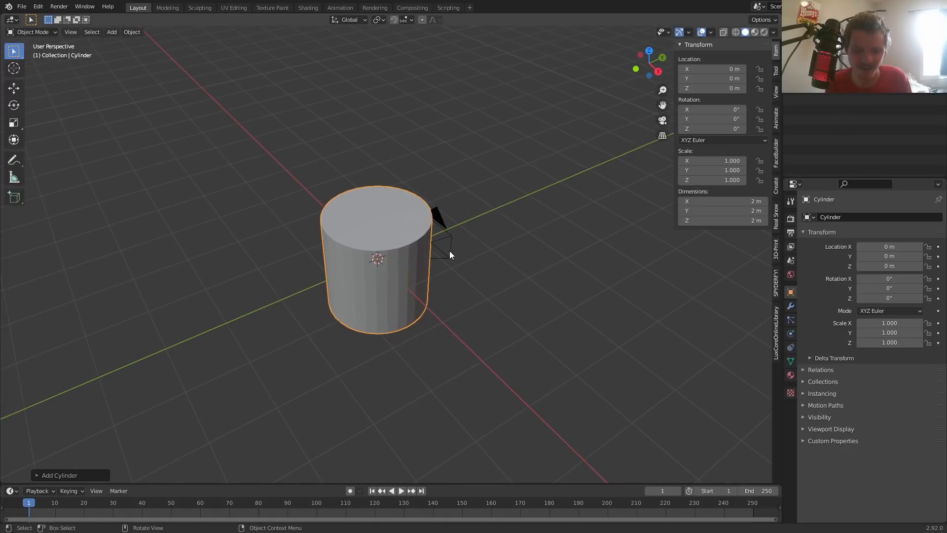
type("rx90")
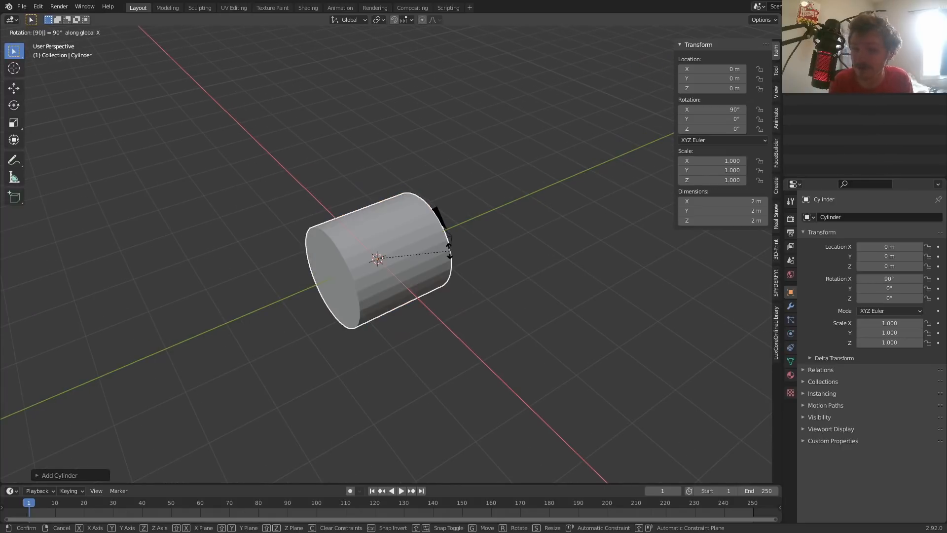
key("Return")
Delete both end cap faces of the cylinder to leave an open tube.
key("Tab")
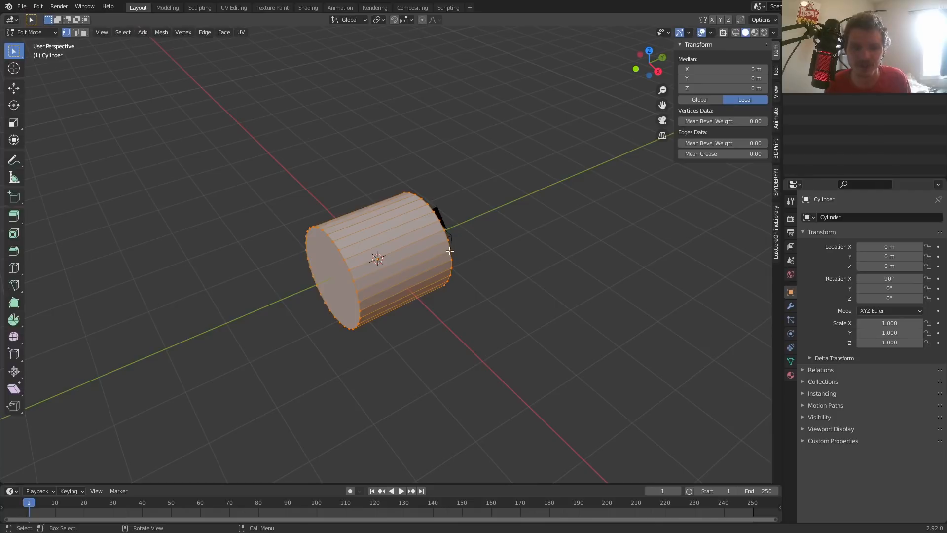
key("Tab")
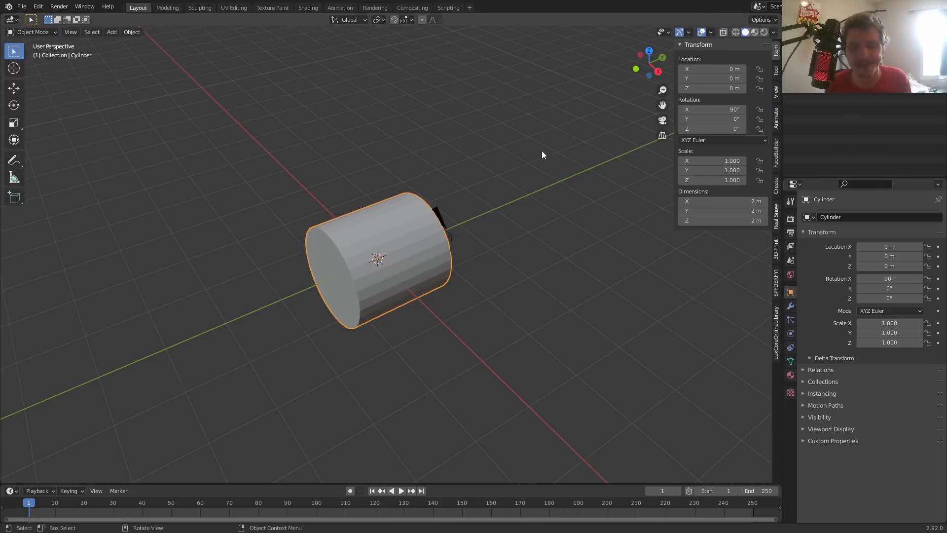
key("Tab")
key("3")
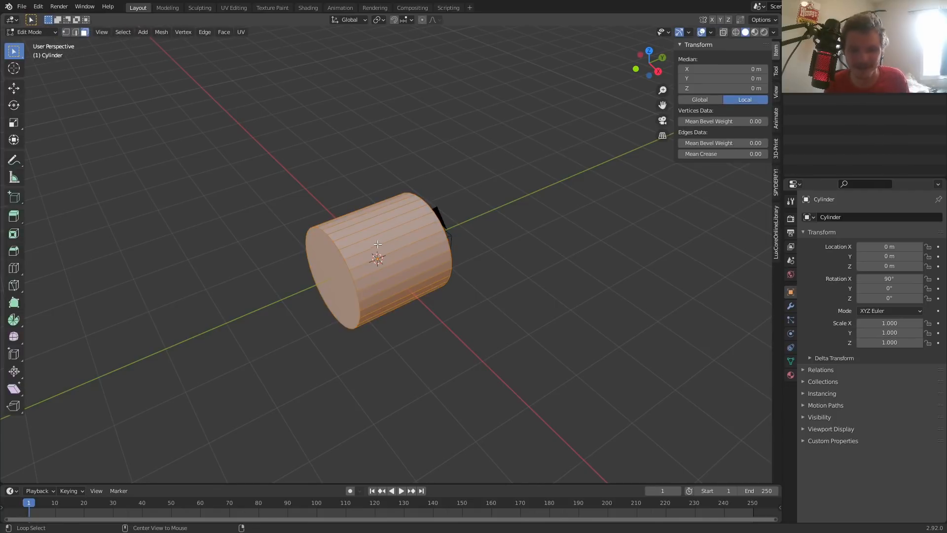
left_click(388, 240, "alt")
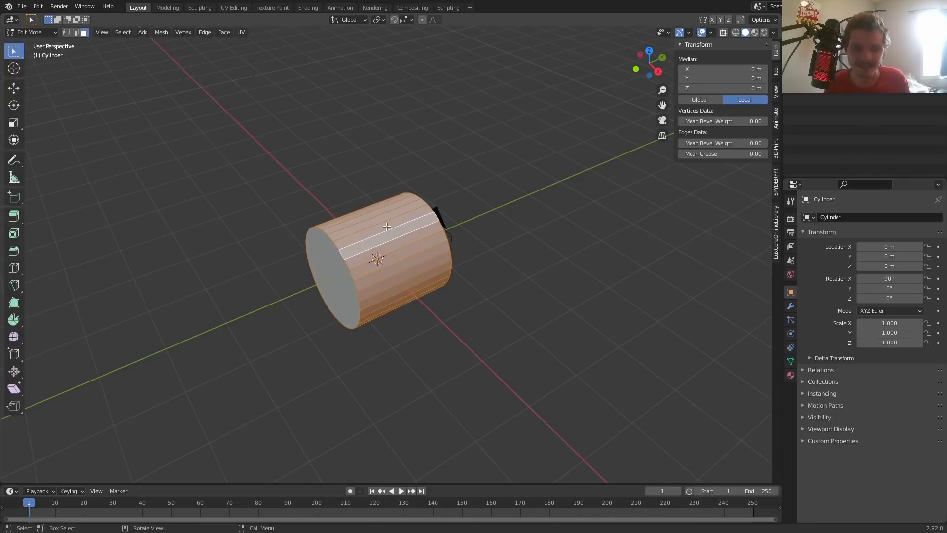
key("ctrl+i")
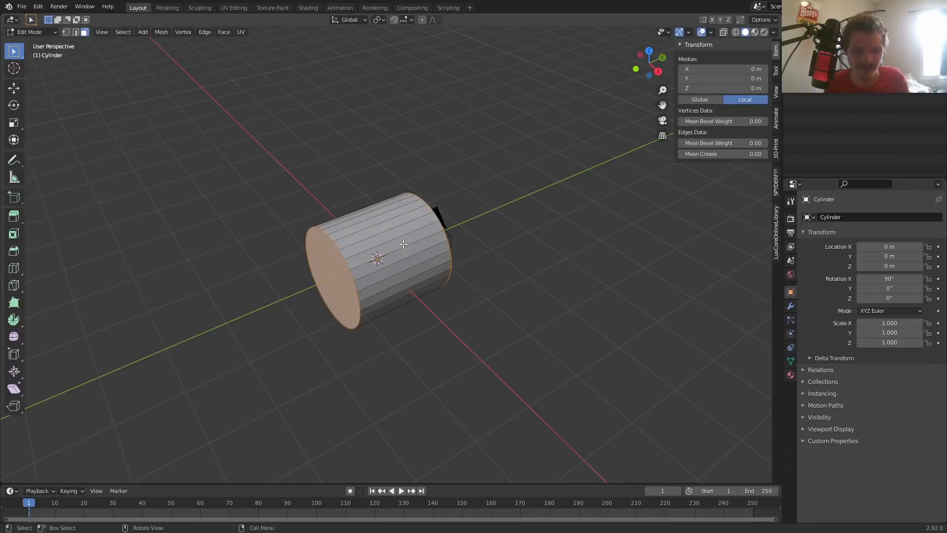
key("x")
left_click(402, 243)
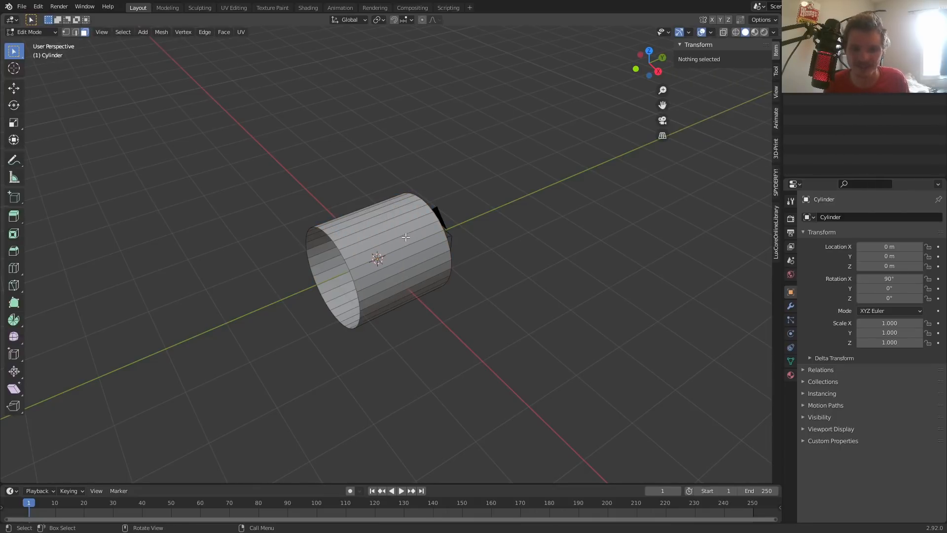
key("Tab")
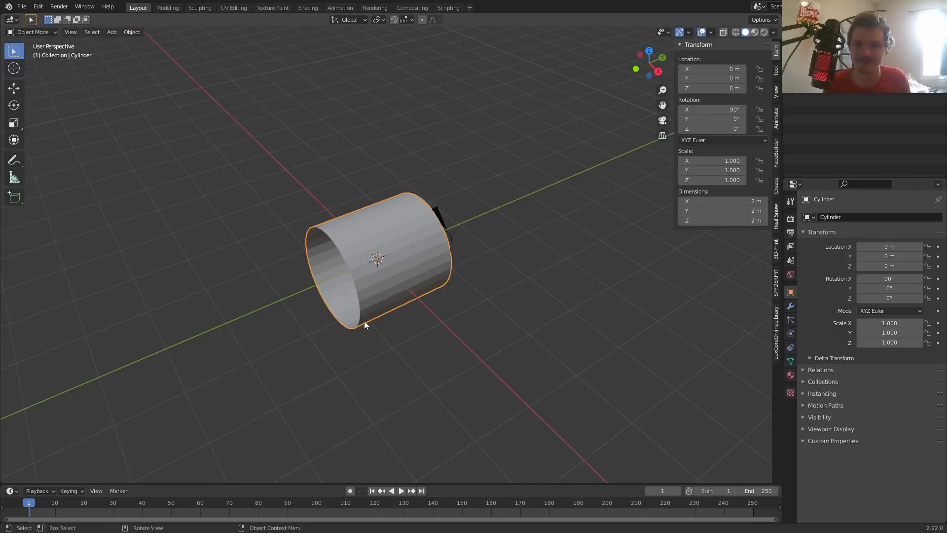
left_click(649, 50)
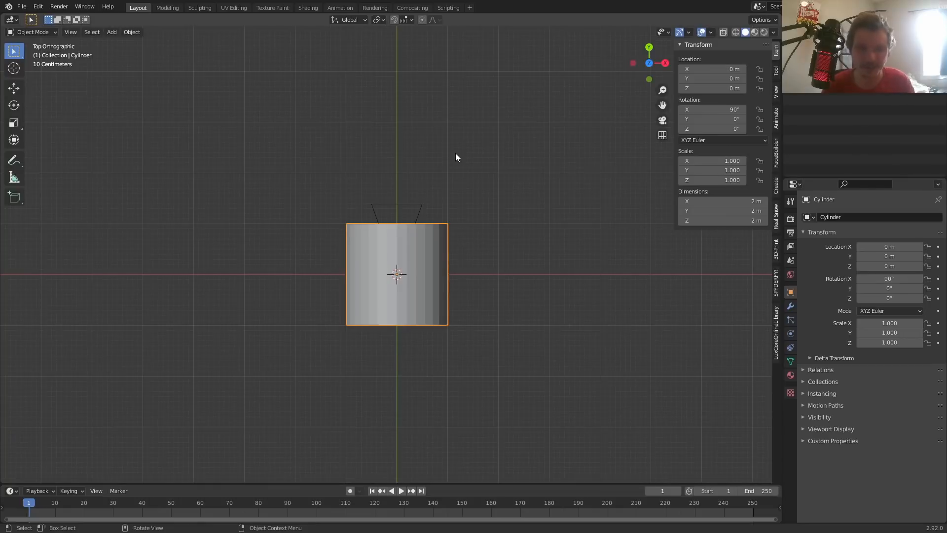
key("g")
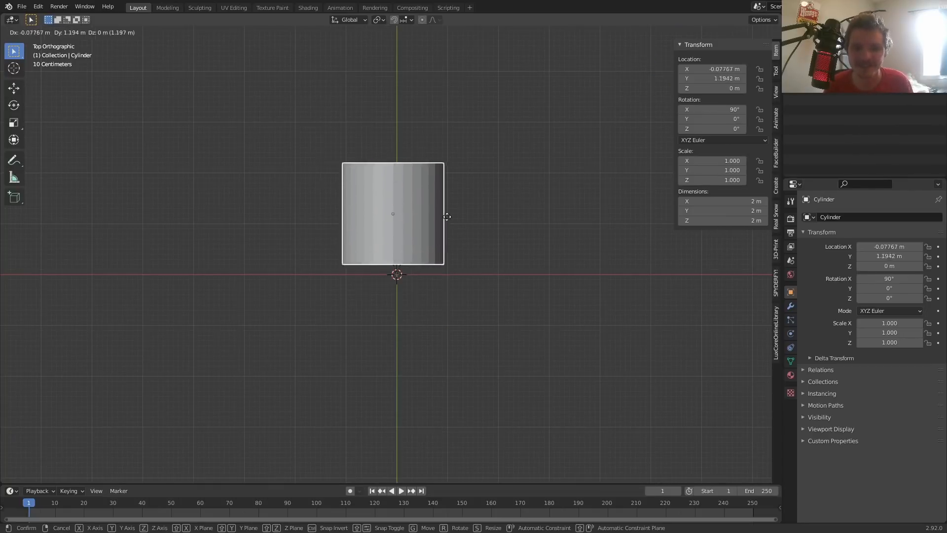
left_click(478, 171)
key("alt+g")
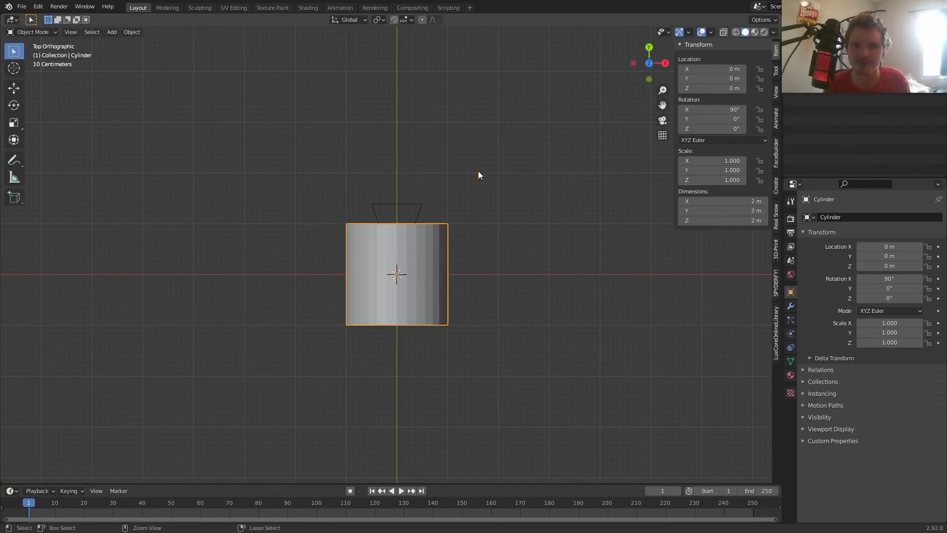
Turn on increment snapping and move the cylinder to Y 1 m, with X and Z at 0.
left_click(393, 21)
left_click(402, 21)
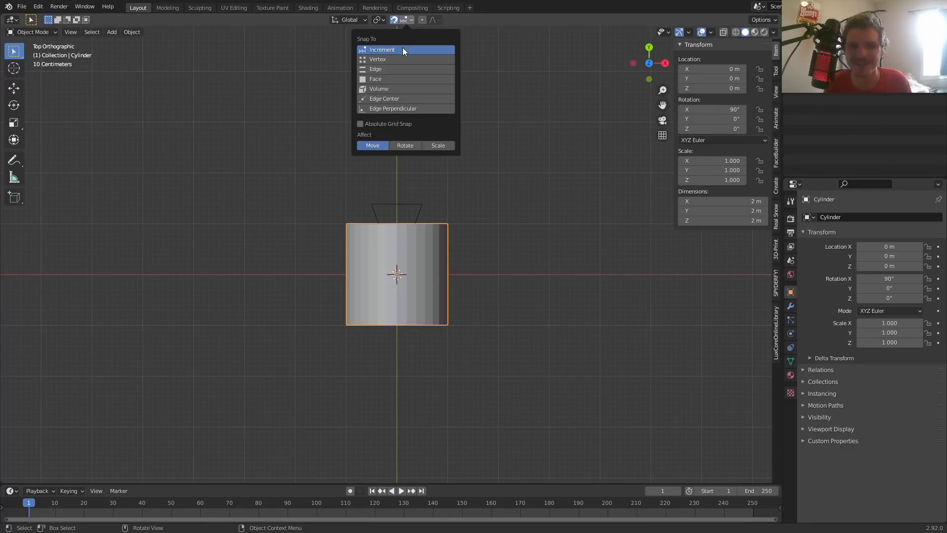
scroll(443, 225, "down", 3)
key("g")
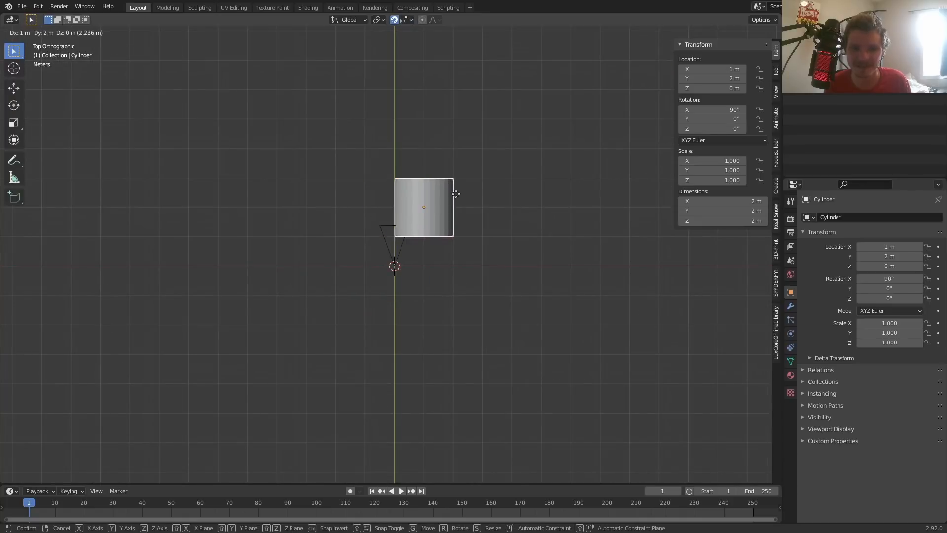
left_click(485, 139)
key("alt+g")
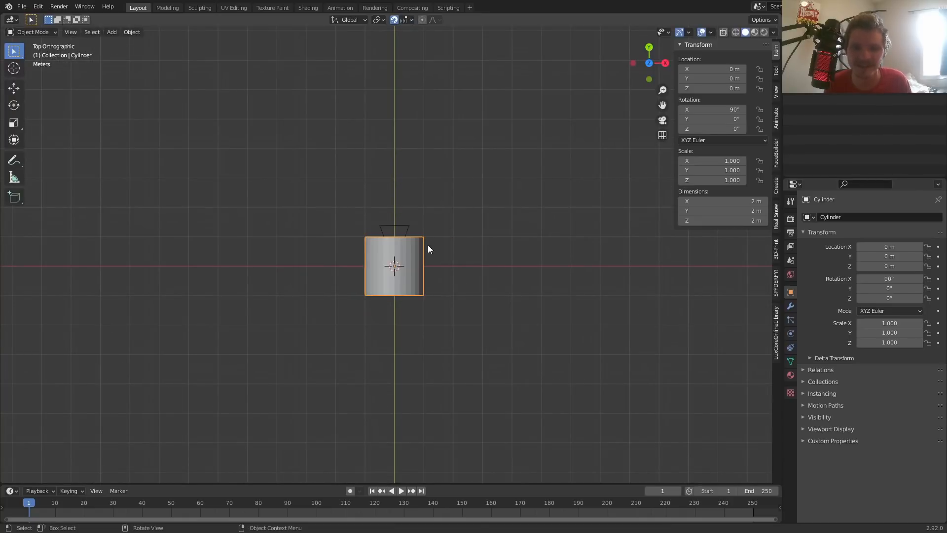
key("g")
left_click(424, 214)
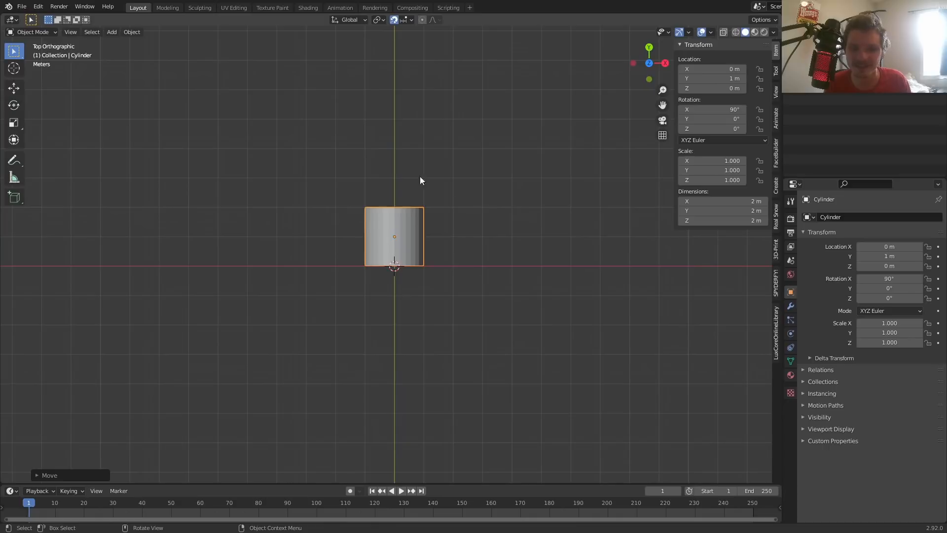
In wireframe display, select the vertices at the cylinder's far end and move them 9 m along the Y axis.
key("Tab")
scroll(451, 197, "up", 2)
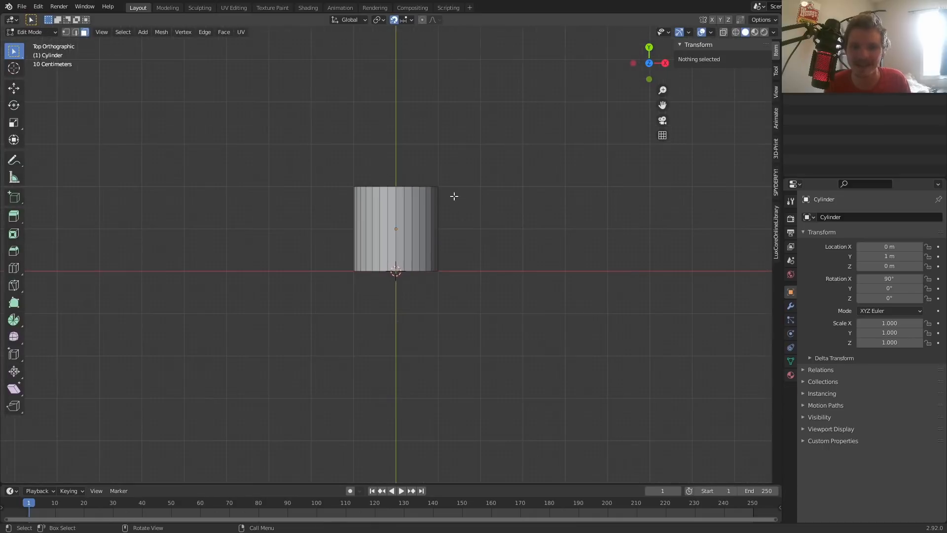
key("shift+z")
left_click_drag(302, 214, 478, 160)
key("1")
left_click_drag(268, 214, 497, 172)
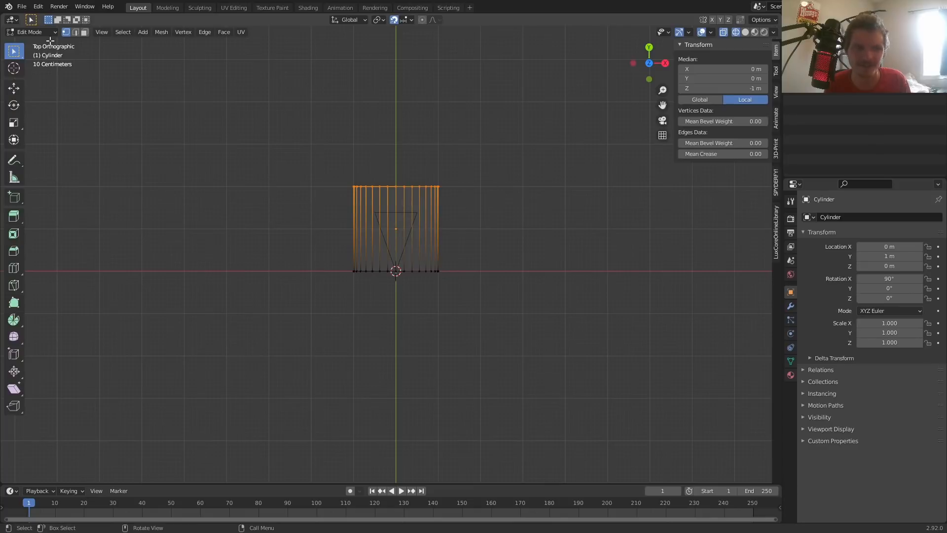
scroll(412, 152, "down", 3)
middle_click_drag(412, 153, 402, 253, "shift")
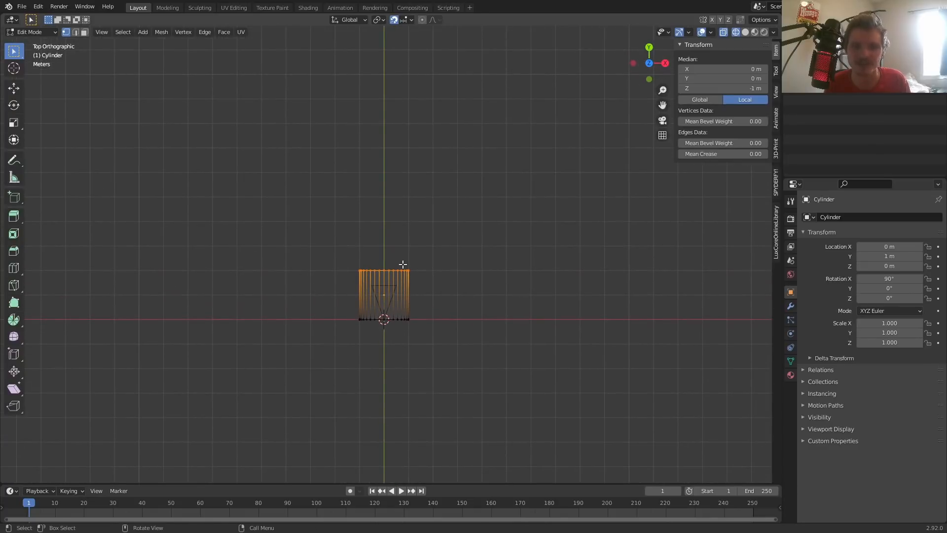
key("g")
left_click(412, 49)
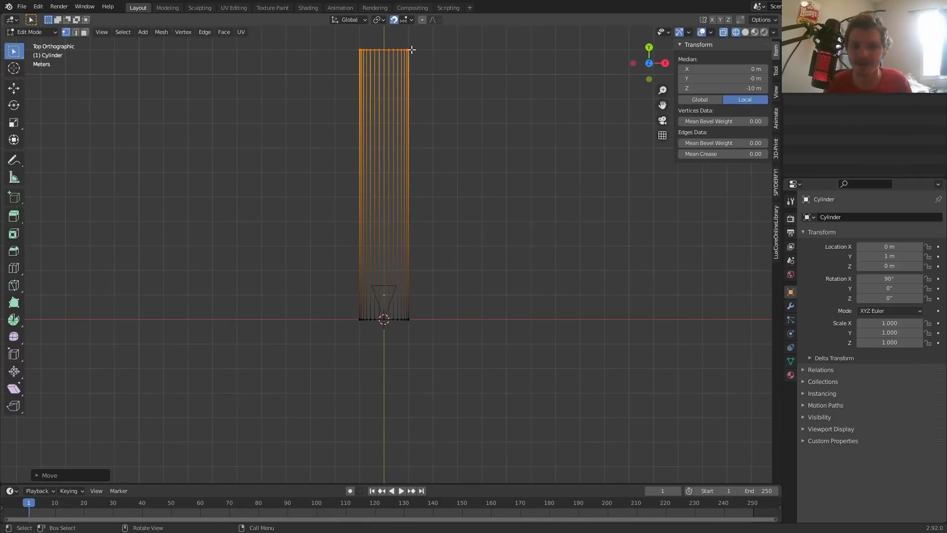
Stretch the far-end vertices further along Y, set their global Y position to 20 m, and leave mesh editing.
scroll(382, 139, "down", 3)
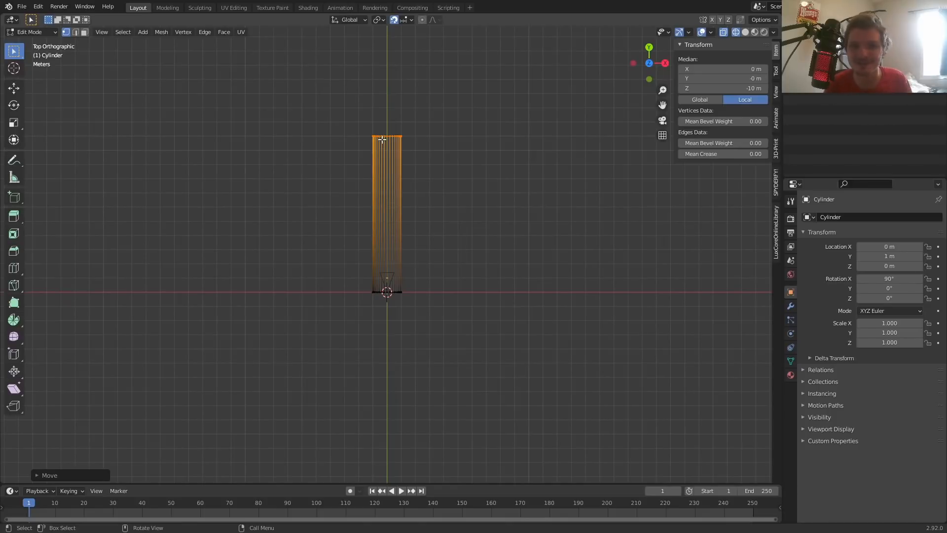
scroll(382, 139, "down", 1)
middle_click_drag(382, 140, 378, 148, "shift")
key("g")
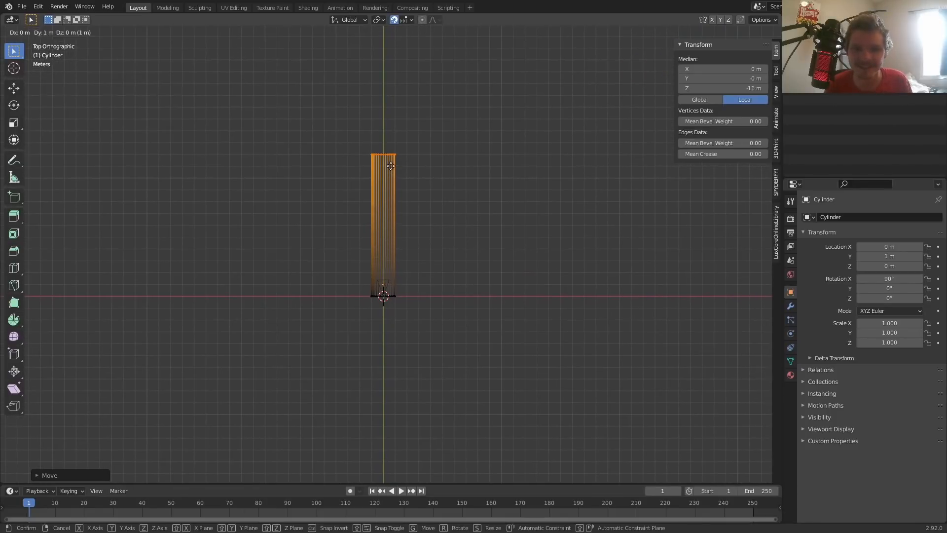
left_click(393, 95)
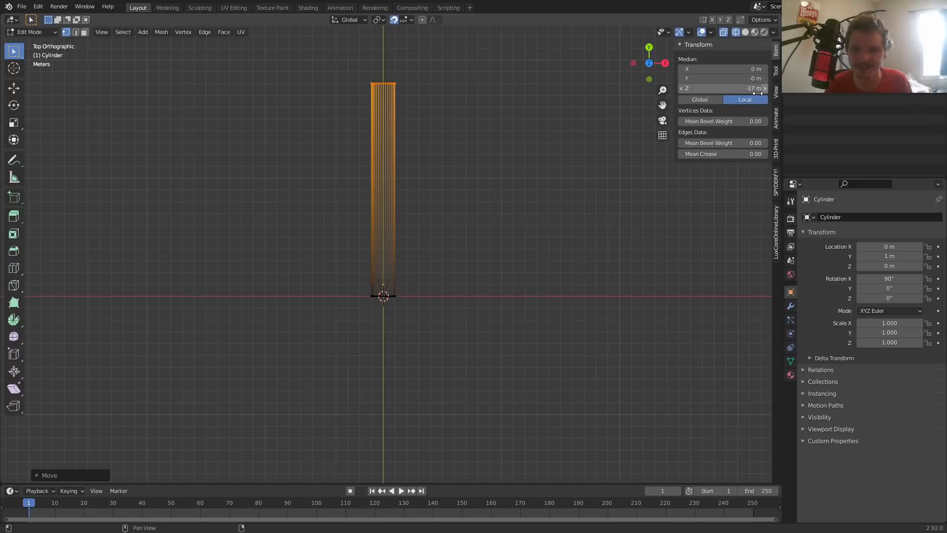
left_click(710, 97)
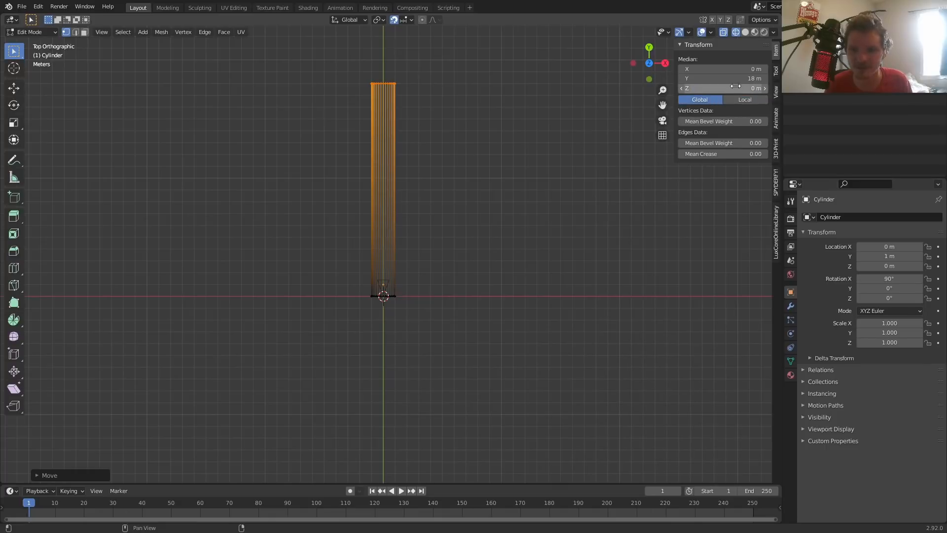
left_click(735, 79)
type("20")
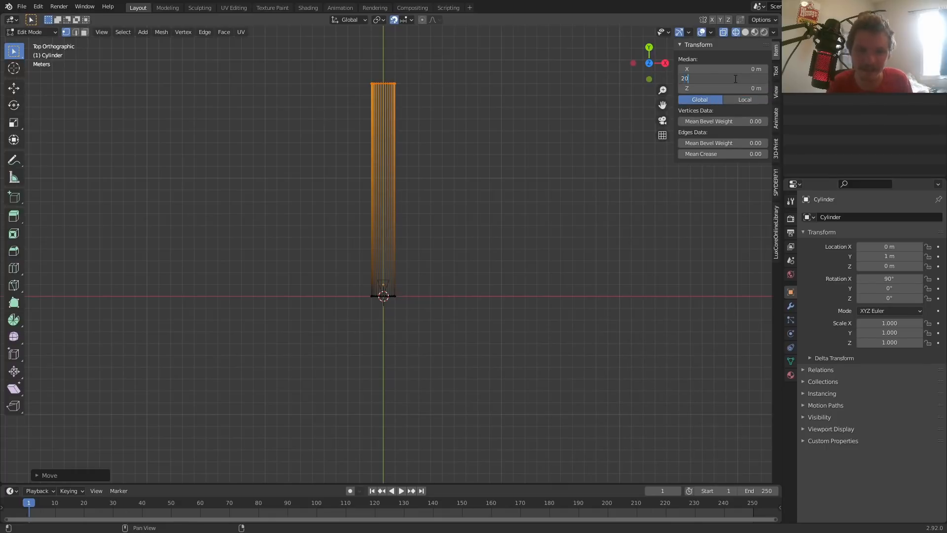
key("Return")
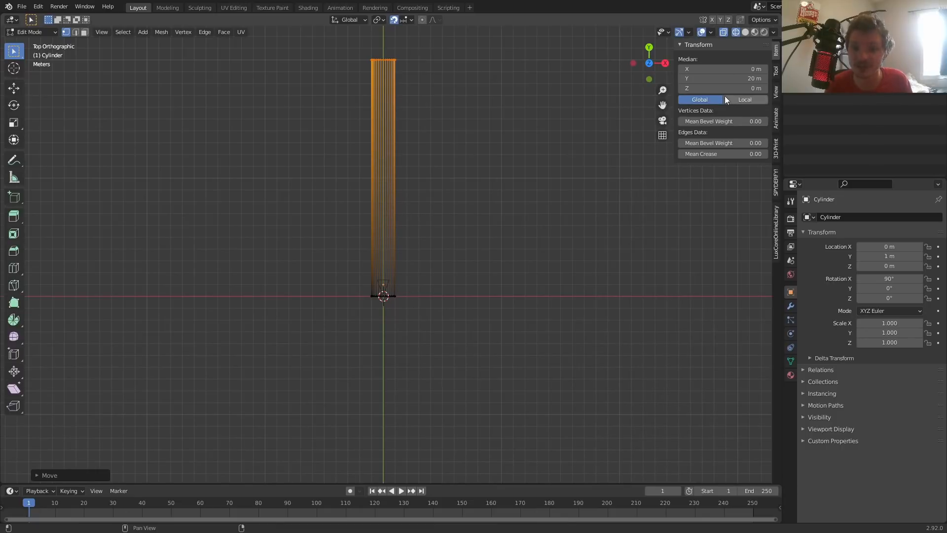
key("Tab")
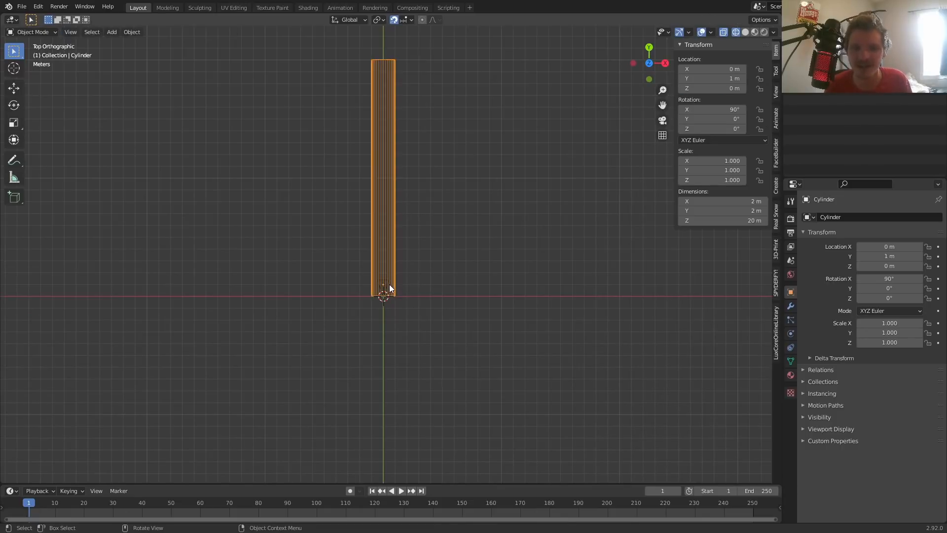
Move the camera along the Y axis to 20 m, at the far end of the tube.
left_click(389, 285)
key("g")
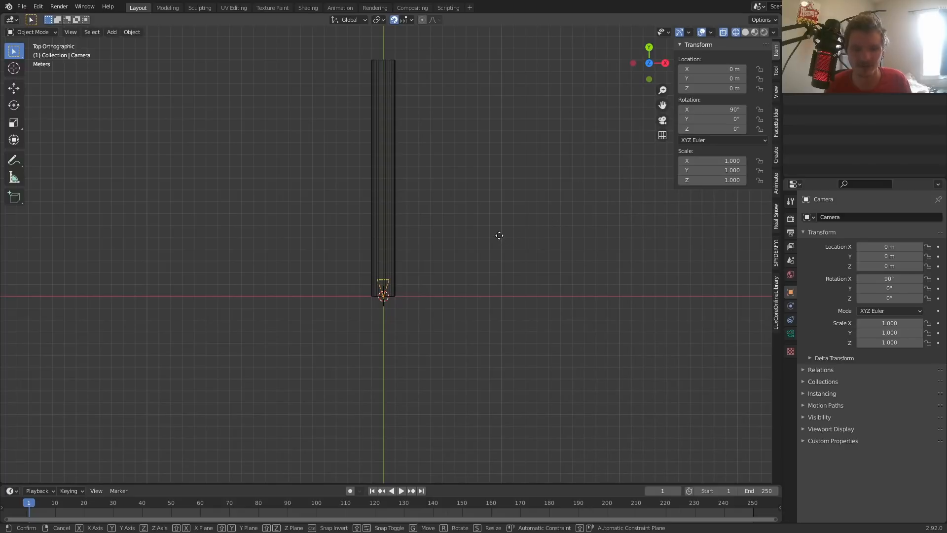
key("y")
left_click(507, 451)
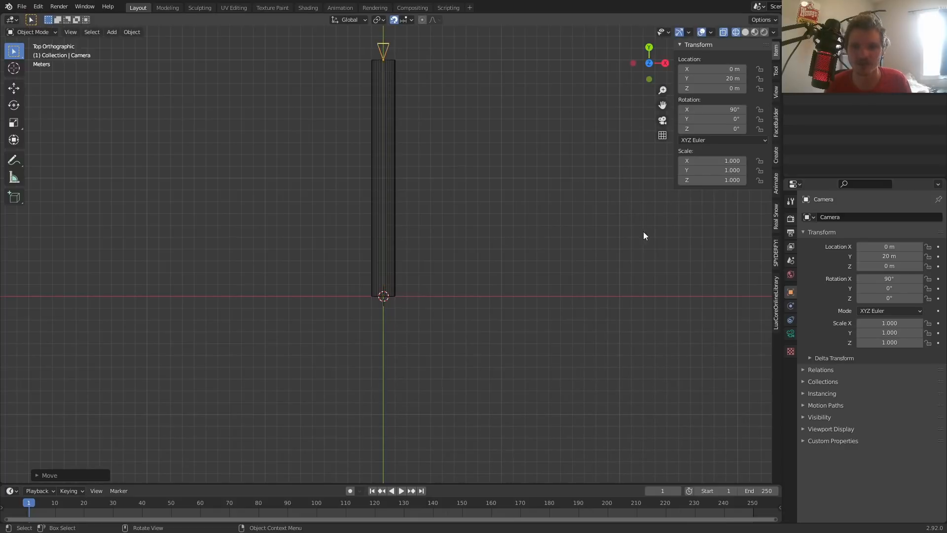
Undo the camera's last move, and bring up the Shading workspace with the view looking through the camera.
key("ctrl+z")
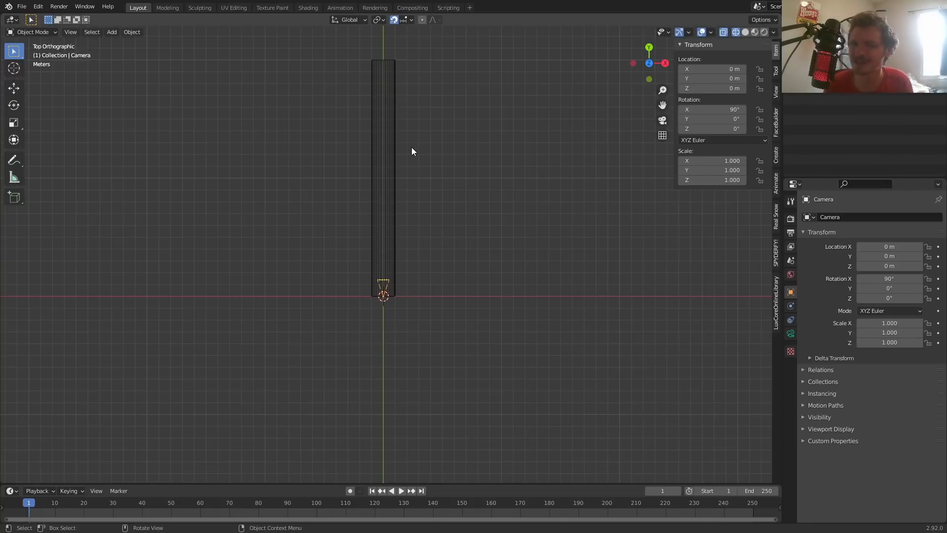
mouse_move(395, 238)
middle_mouse_down()
mouse_move(409, 241)
mouse_move(356, 224)
mouse_move(356, 176)
mouse_move(329, 70)
middle_mouse_up()
left_click(310, 6)
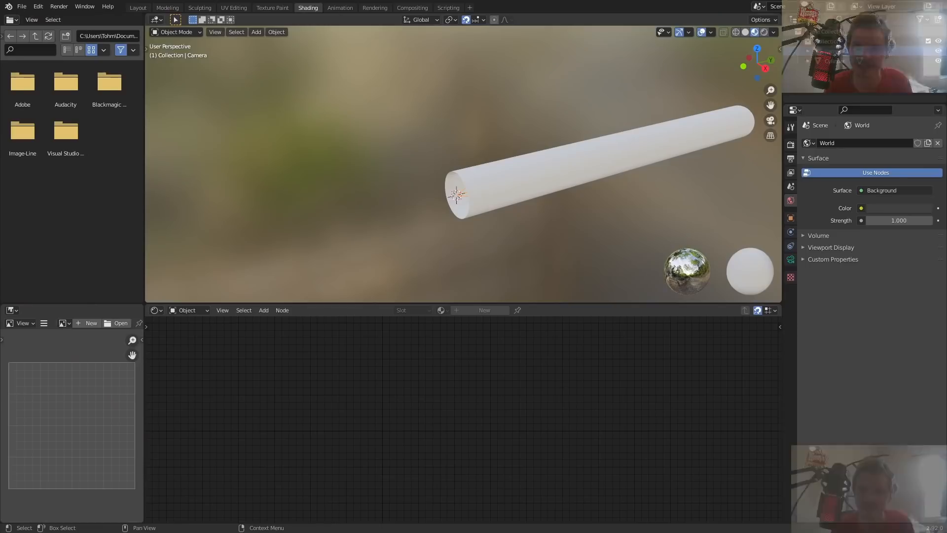
left_click(764, 33)
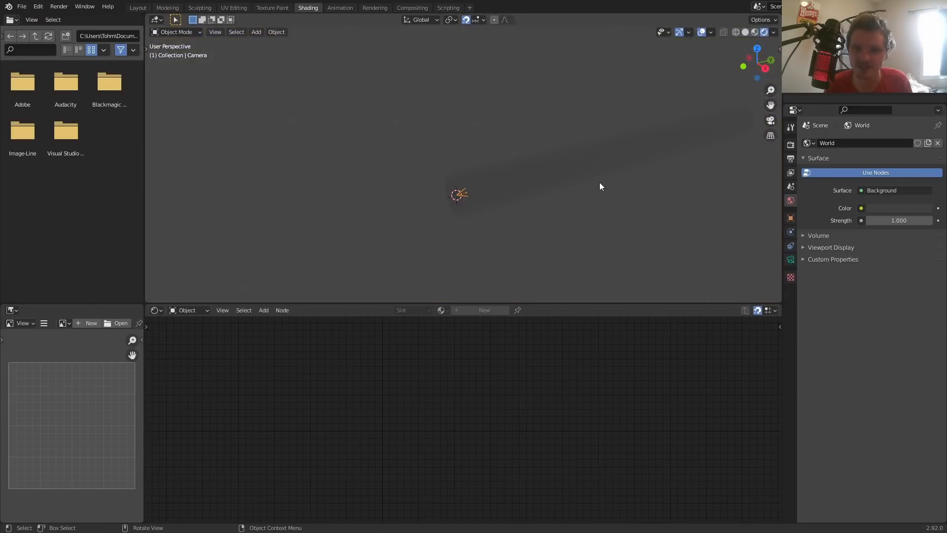
left_click(770, 120)
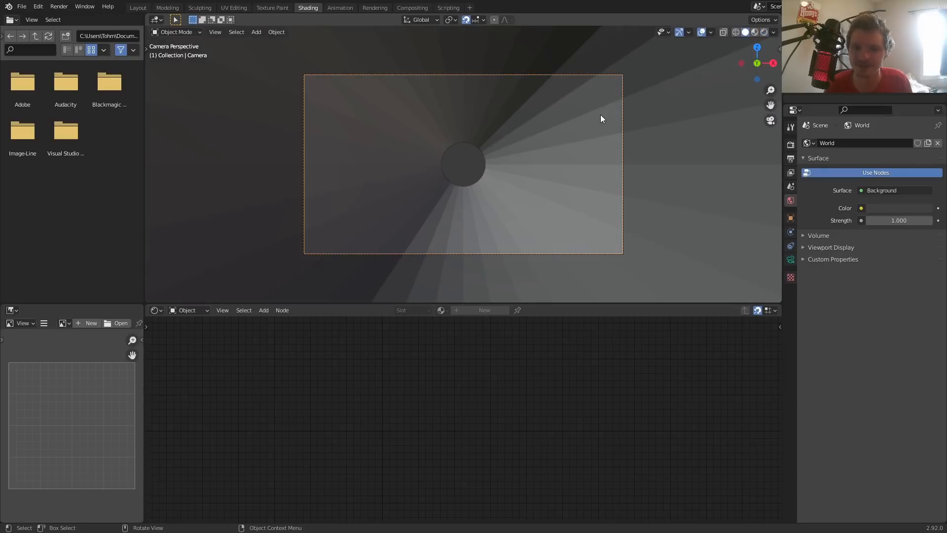
key("space")
key("Escape")
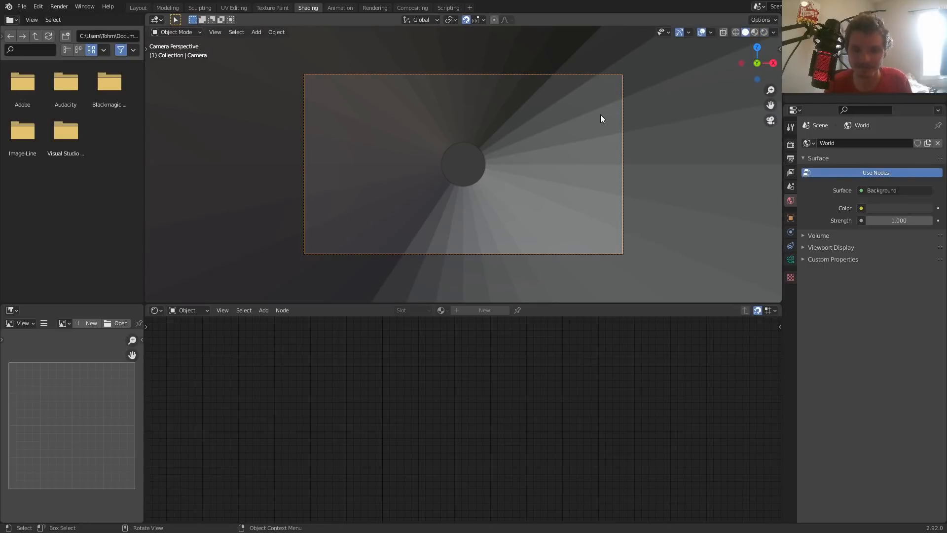
Create a new material on the cylinder and name it spacethingavailableonpatreon.
left_click(572, 134)
left_click(481, 311)
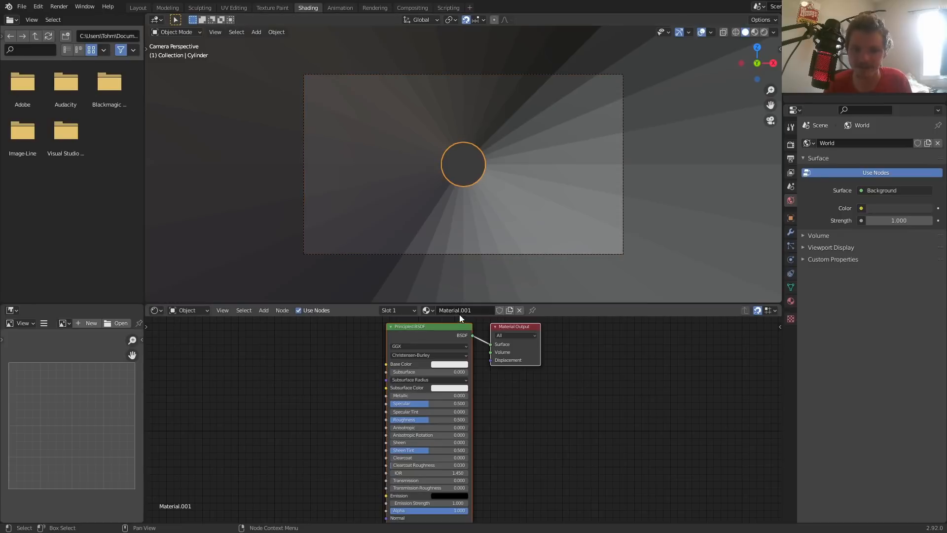
left_click(460, 311)
type("spaceth")
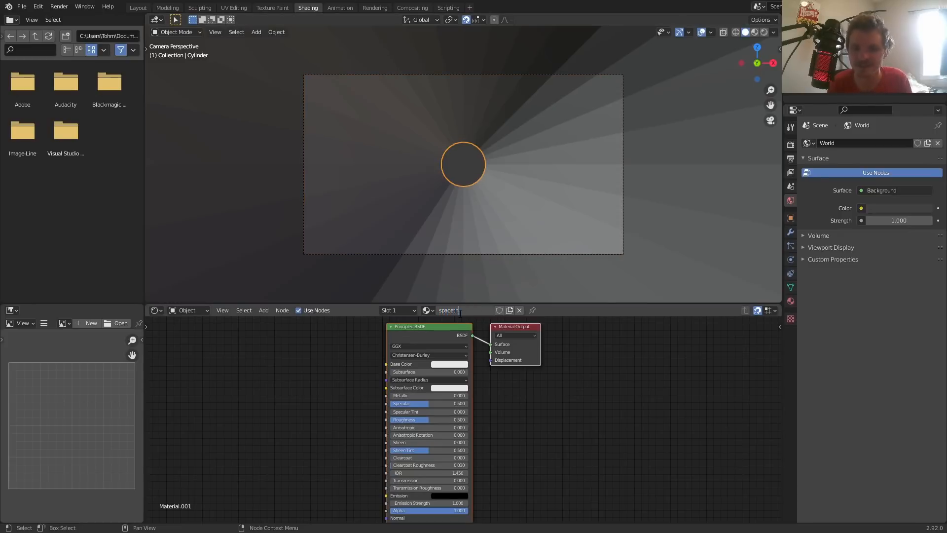
type("ingavaila")
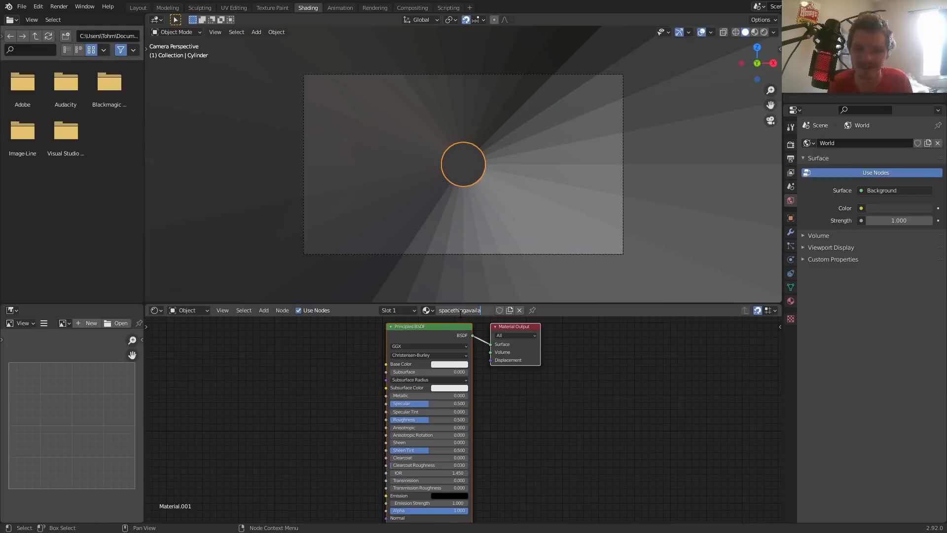
type("bleonpatreon")
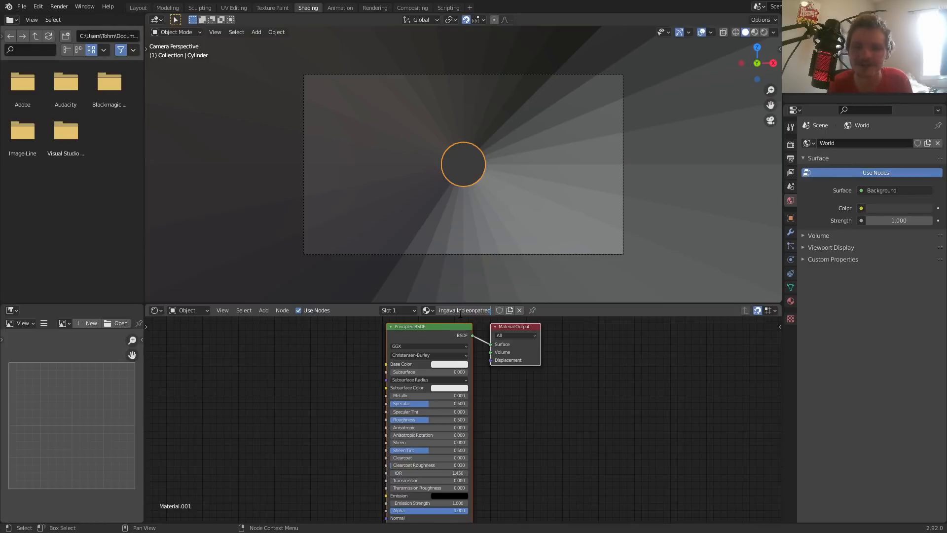
key("Return")
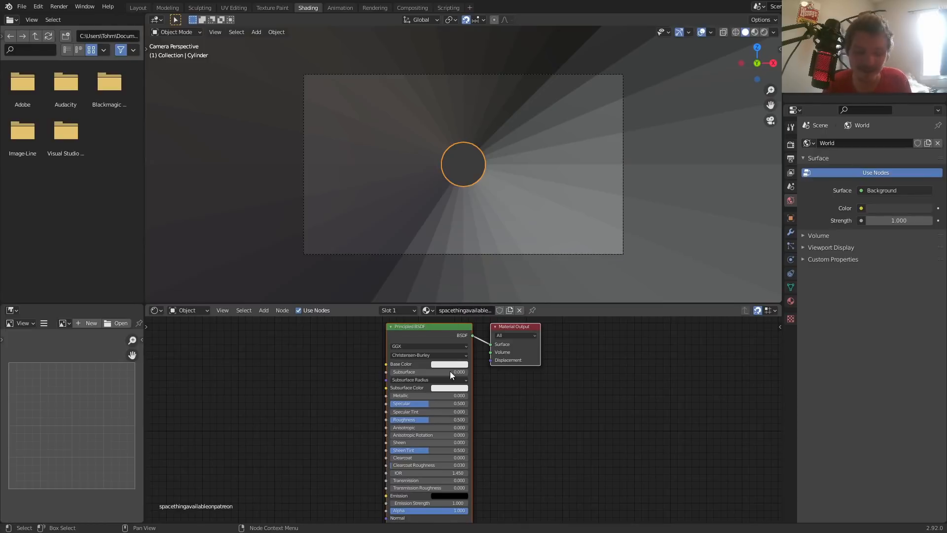
Delete the Principled BSDF node from the material, keeping only the Material Output node.
middle_click_drag(362, 379, 416, 406)
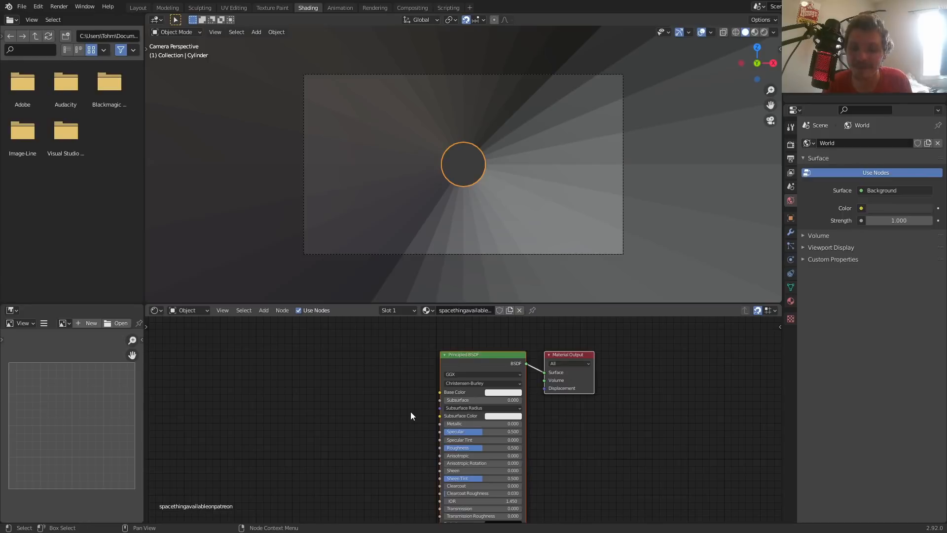
left_click_drag(410, 412, 481, 340)
key("x")
middle_click_drag(459, 372, 442, 406)
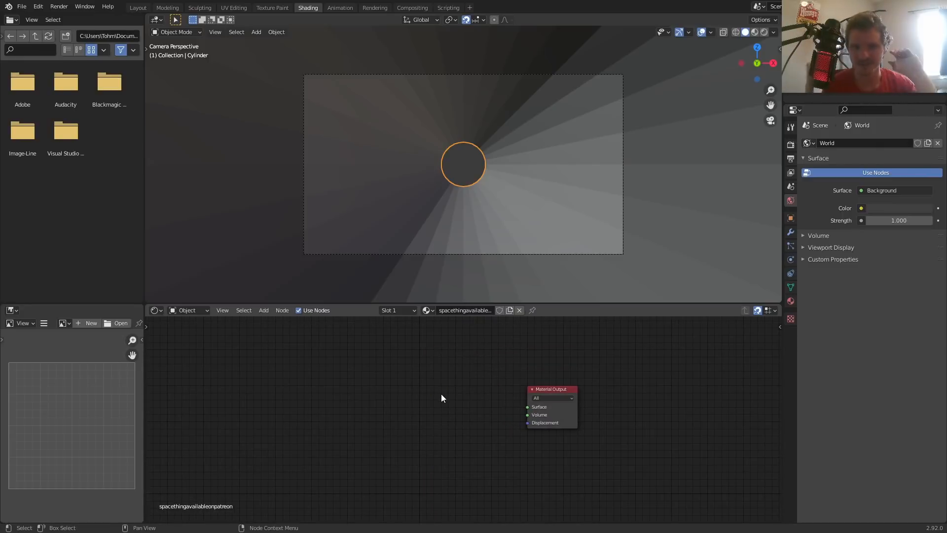
Add a Noise Texture node and preview its Fac output on the tube through a Viewer node in rendered shading.
scroll(441, 394, "up", 1)
middle_click_drag(437, 403, 389, 408)
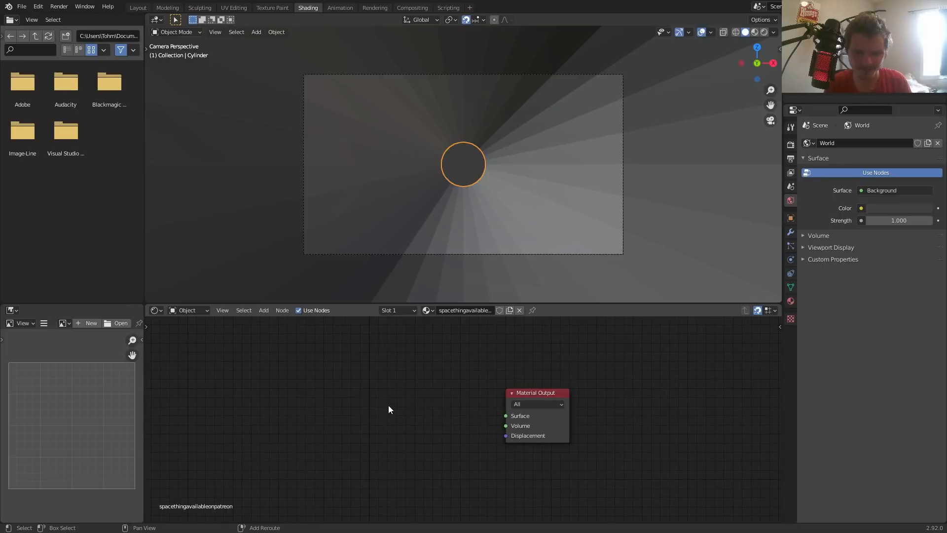
key("shift+a")
left_click(389, 406)
type("noi")
key("Return")
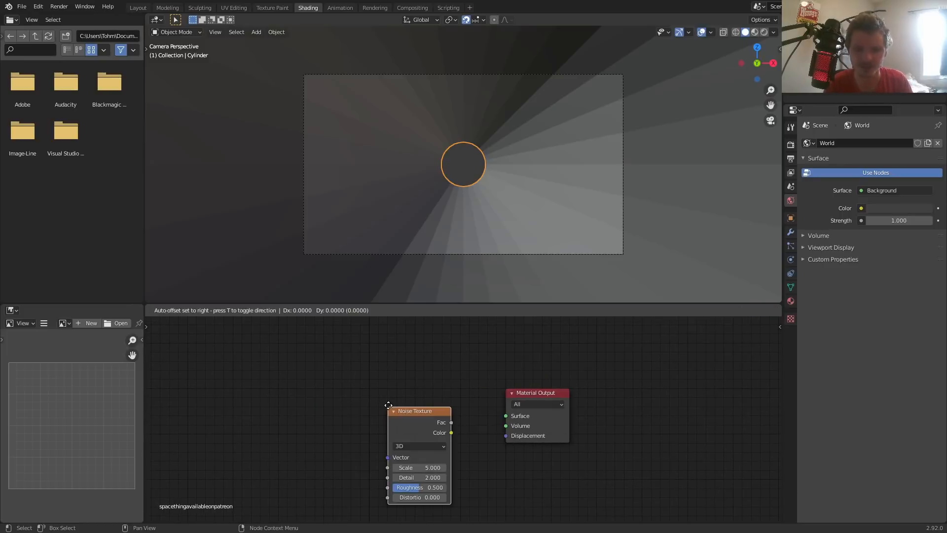
left_click(383, 395)
left_click(384, 395, "ctrl+shift")
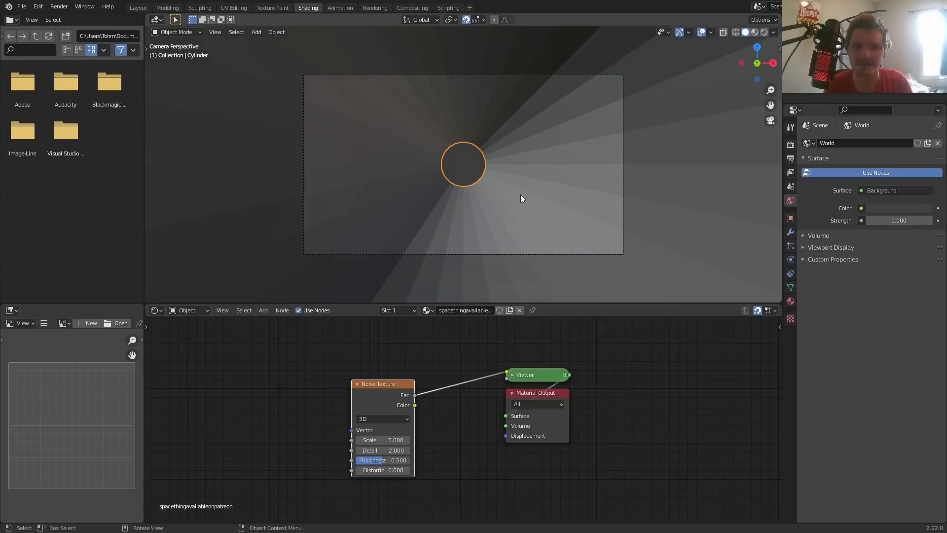
left_click(764, 32)
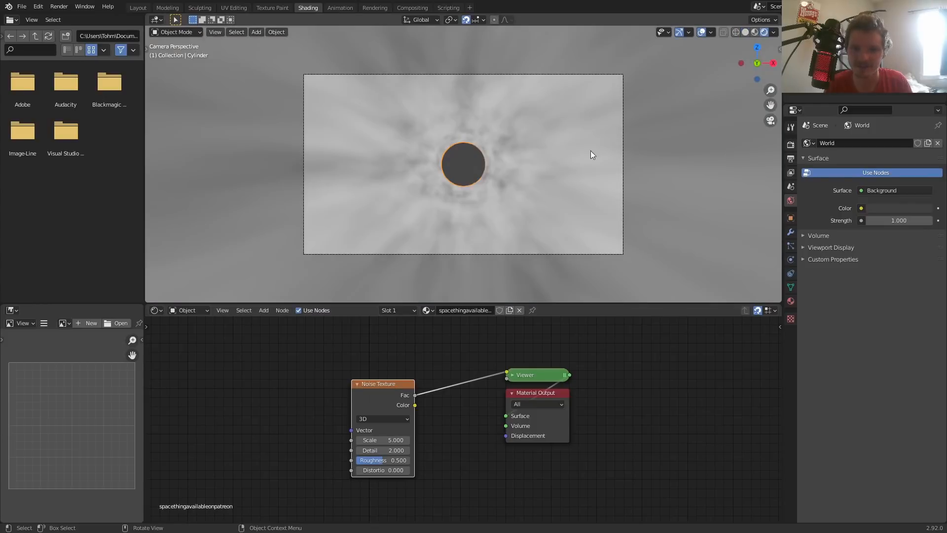
Try adding Texture Coordinate and Mapping nodes to the Noise Texture, and undo the addition.
middle_click_drag(590, 150, 490, 134)
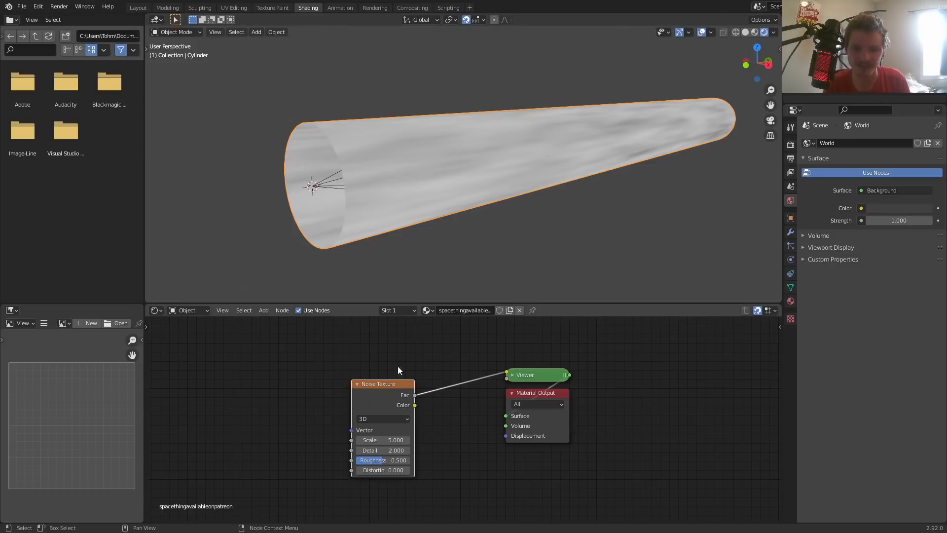
key("ctrl+t")
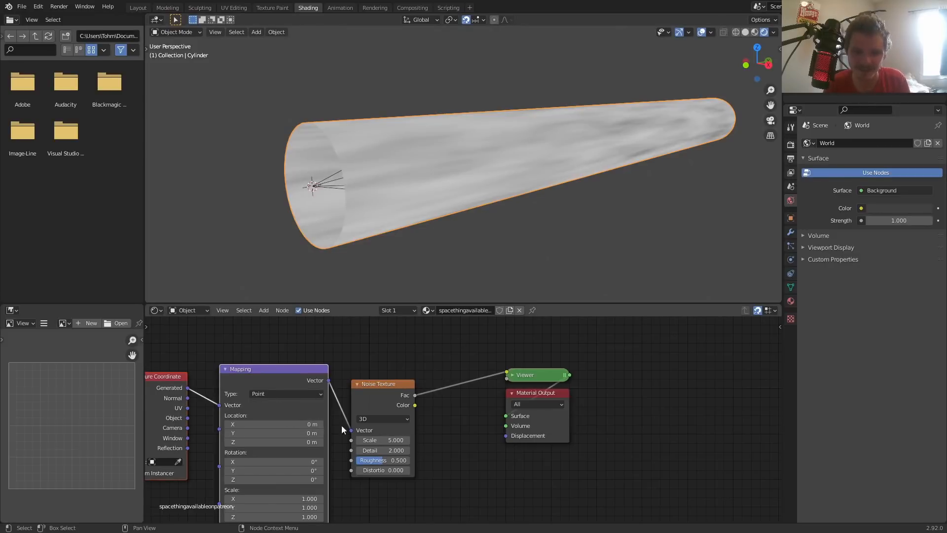
key("ctrl+z")
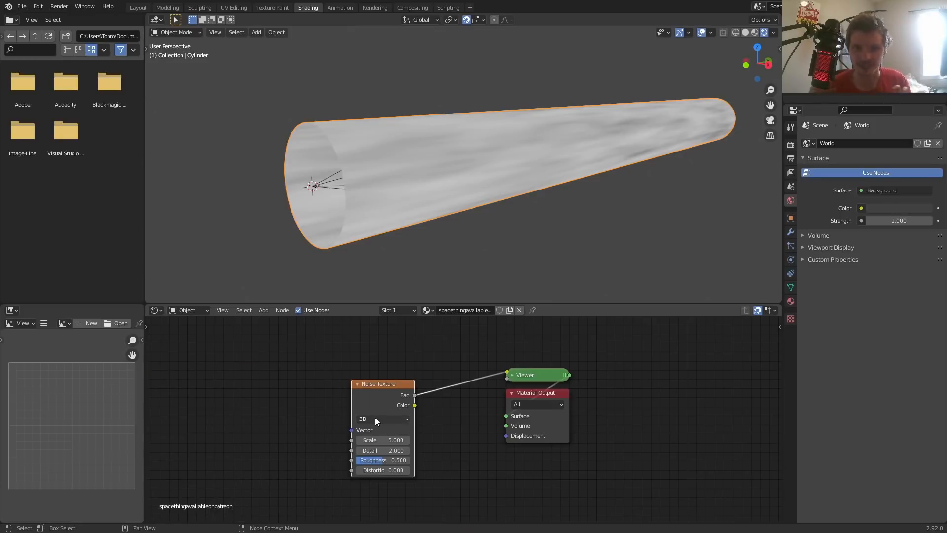
middle_click_drag(590, 211, 586, 122)
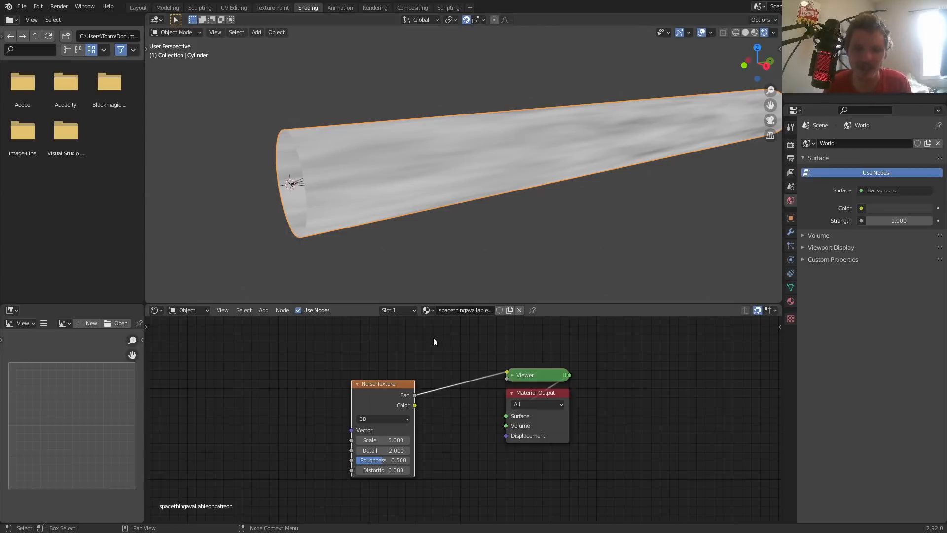
Insert a ColorRamp node between the Noise Texture and the Viewer, and move its black stop to position 0.560.
left_click_drag(390, 394, 263, 376)
key("shift+a")
type("c")
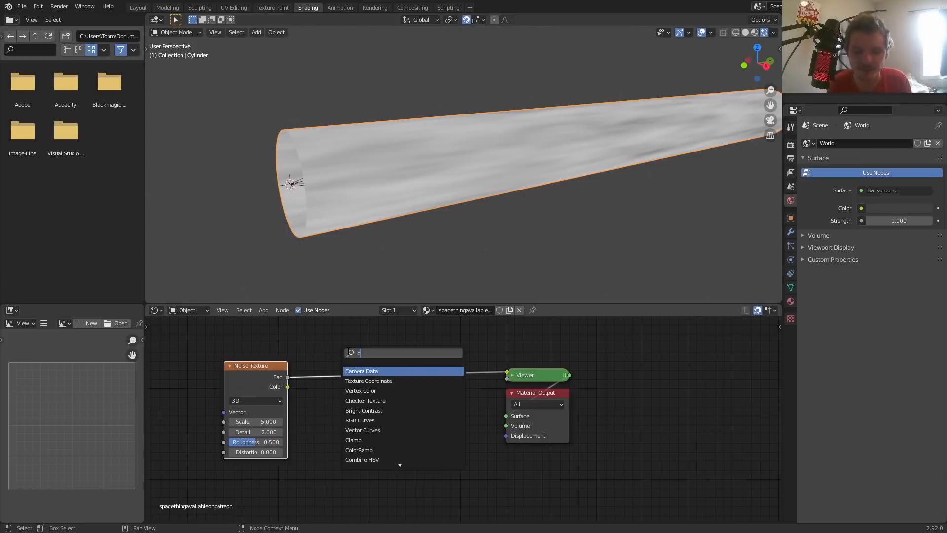
type("olor")
left_click(359, 381)
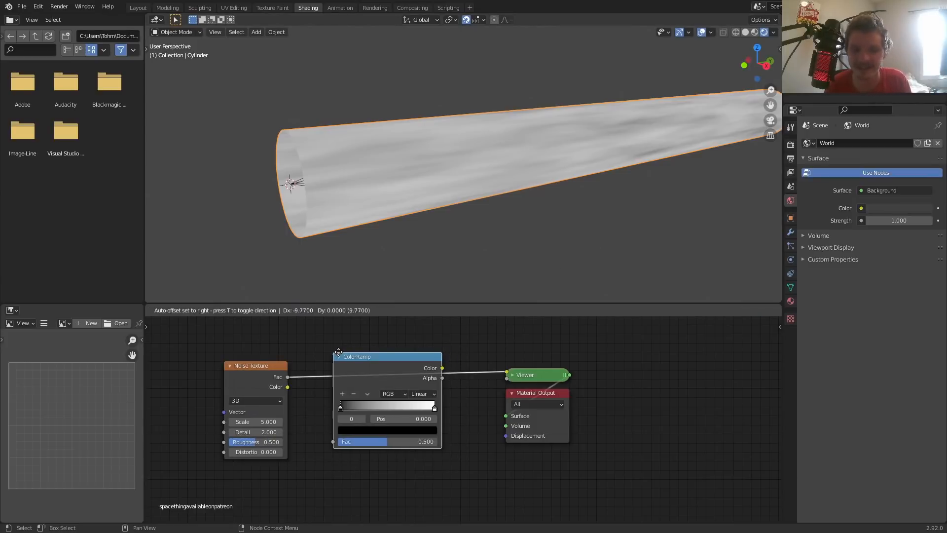
left_click(380, 395)
left_click_drag(387, 416, 425, 416)
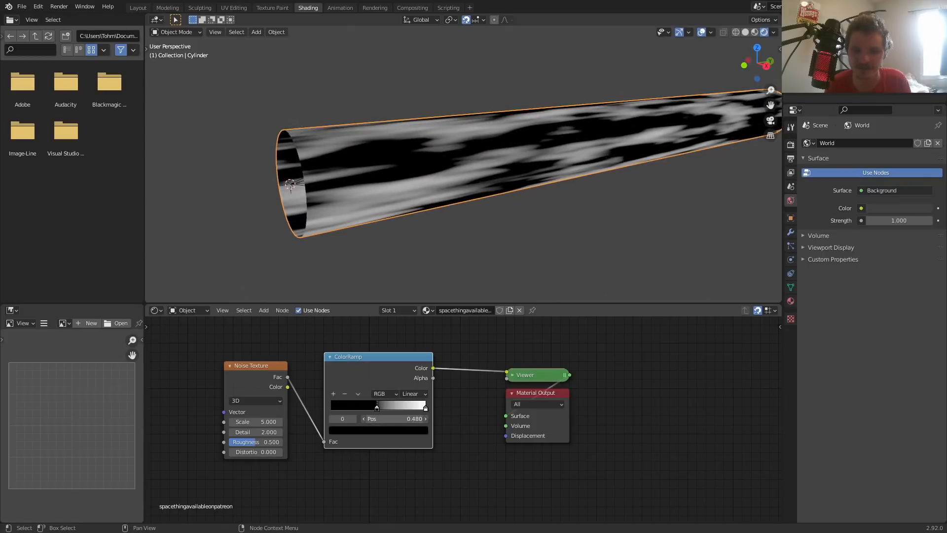
In camera view, recolor the ColorRamp's white stop bright blue and move the black stop to position 0.457.
left_click(770, 120)
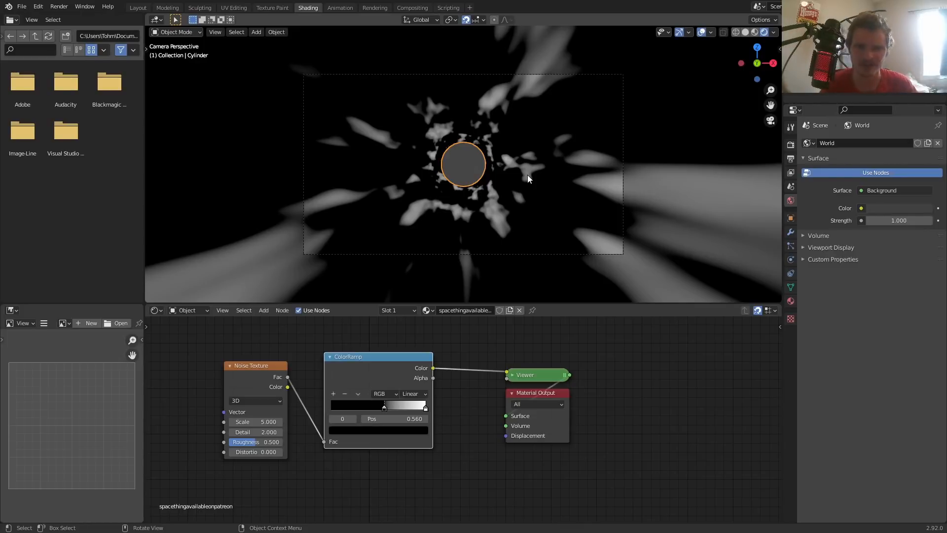
scroll(382, 423, "up", 2)
scroll(382, 423, "up", 1)
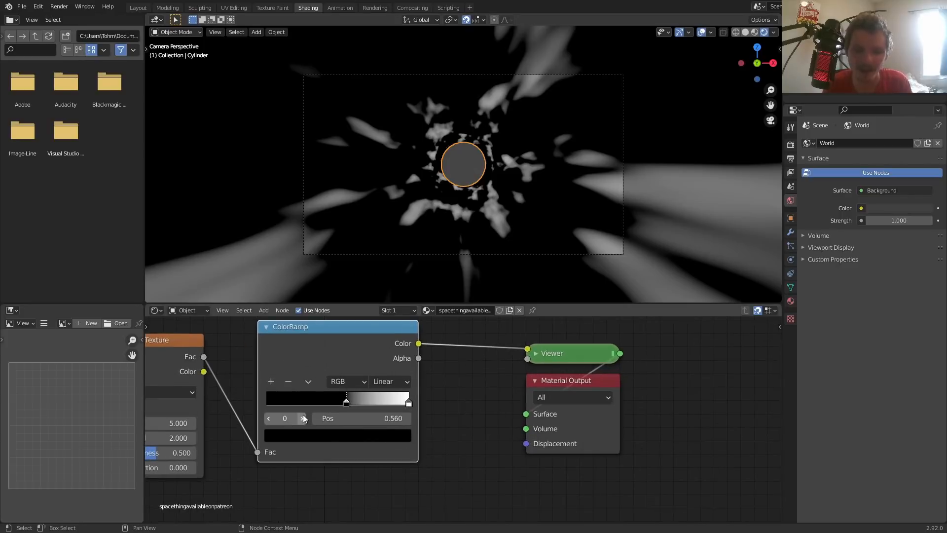
left_click(302, 419)
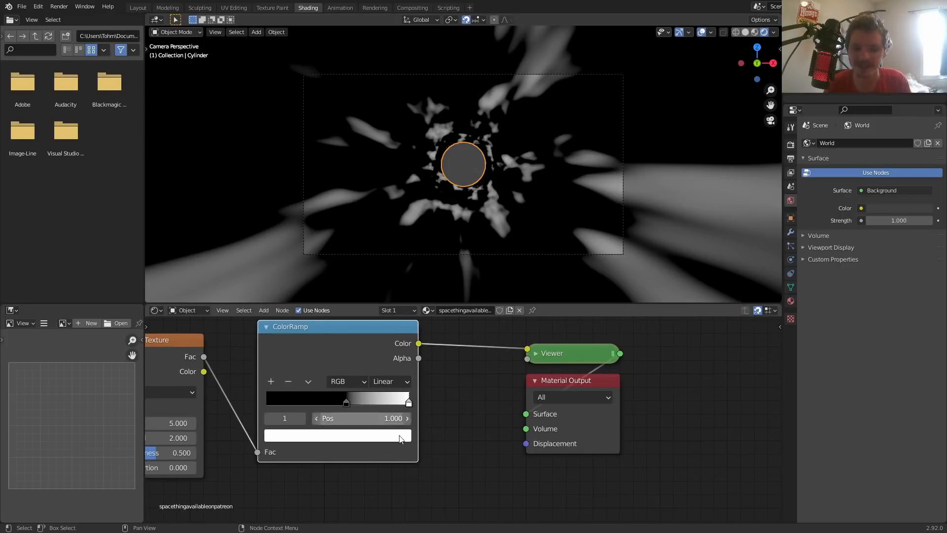
left_click(358, 439)
left_click(336, 244)
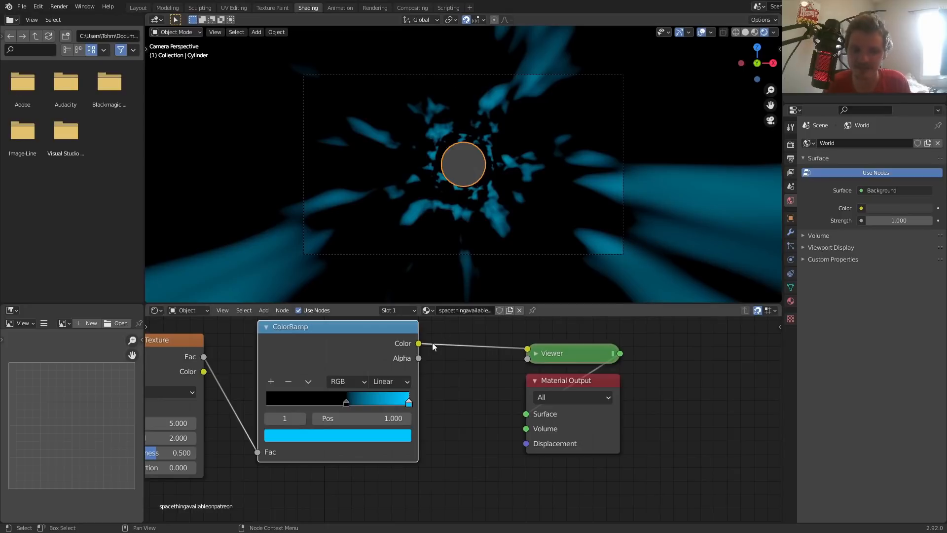
left_click(270, 420)
mouse_move(349, 417)
left_mouse_down()
mouse_move(308, 418)
mouse_move(343, 418)
mouse_move(332, 417)
left_mouse_up()
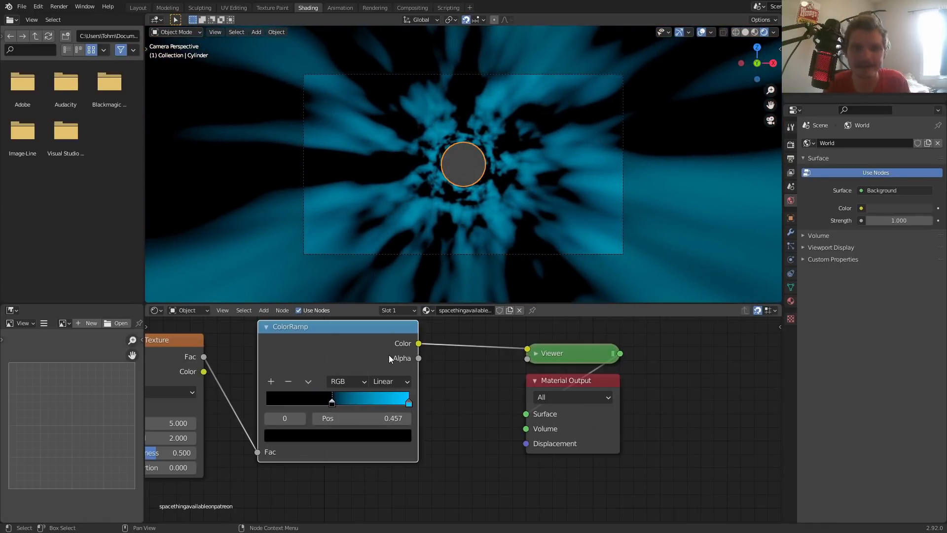
Raise the Noise Texture's Detail to 16 and view the result closer through the camera.
scroll(389, 354, "up", 3, "ctrl")
scroll(331, 411, "up", 2)
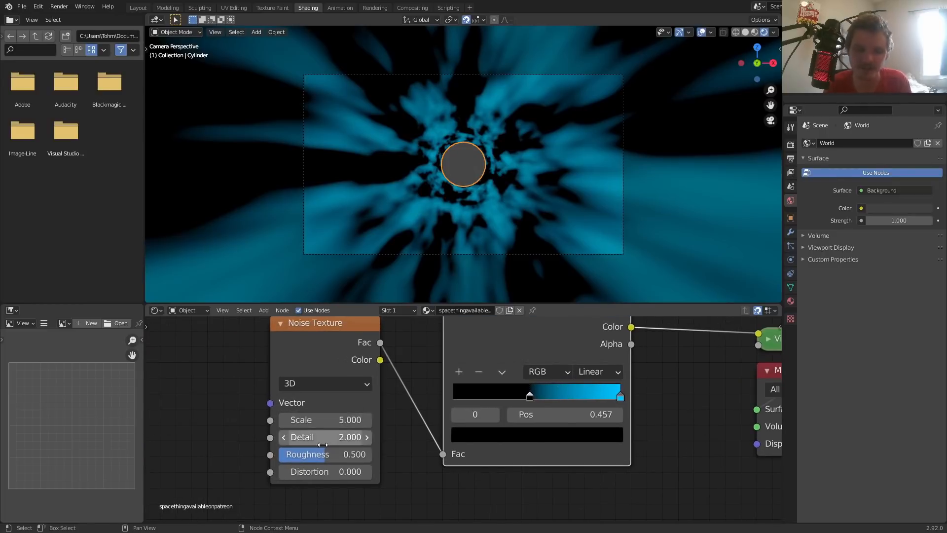
left_click_drag(316, 437, 365, 437)
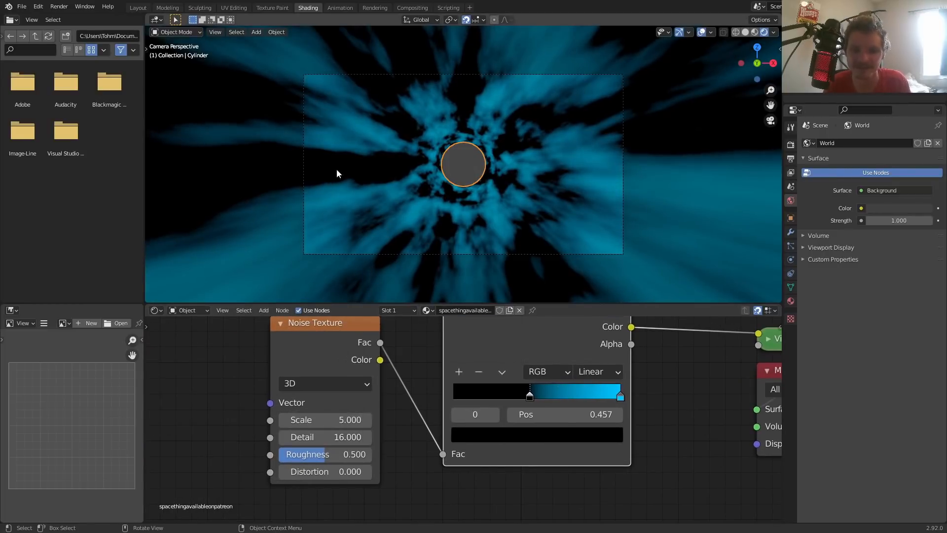
scroll(386, 230, "up", 2)
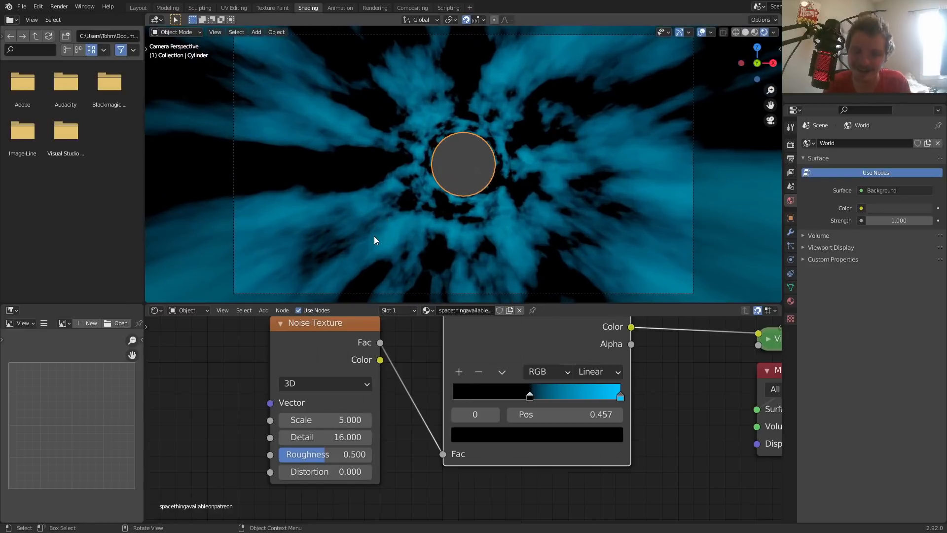
Try a Detail value of 1 on the Noise Texture, and undo the change.
left_click(340, 437)
type("1")
key("Return")
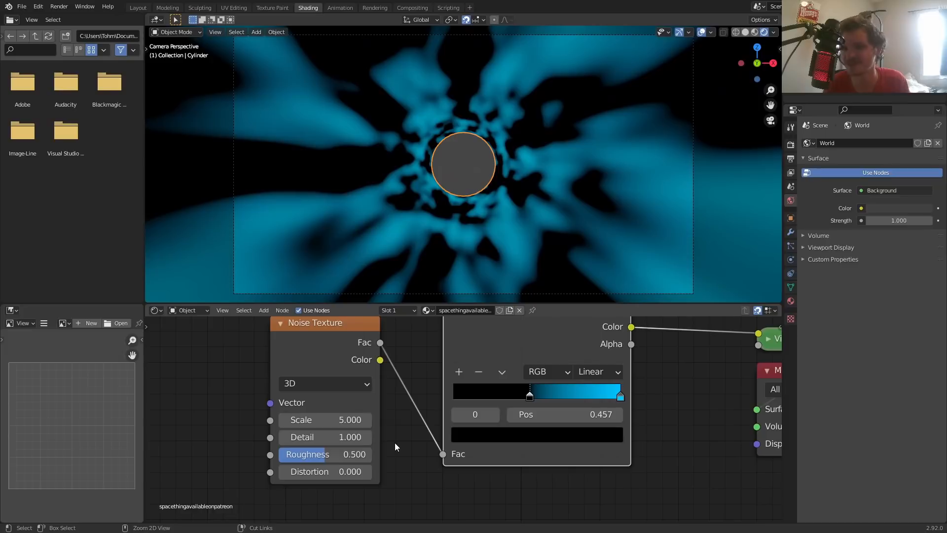
key("ctrl+z")
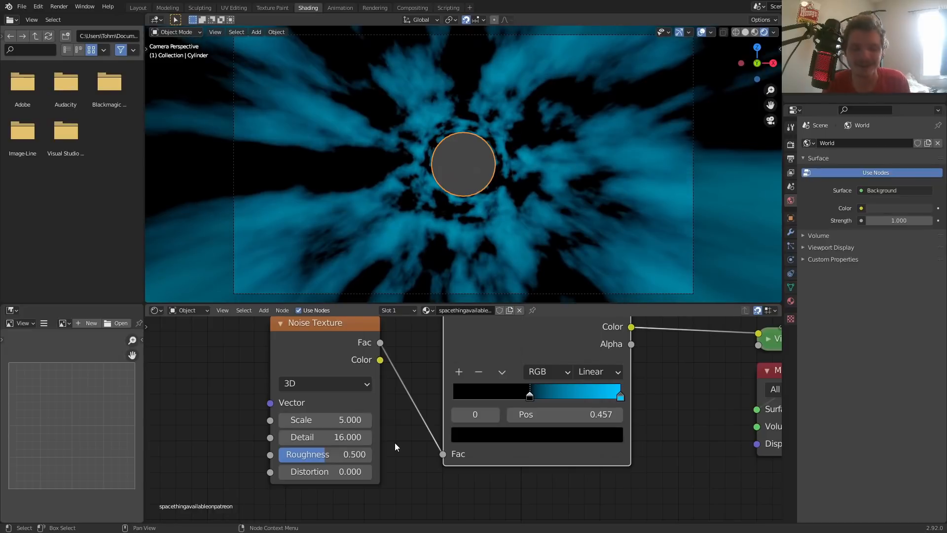
Try different Roughness values on the Noise Texture, and set it to 0.55.
left_click_drag(339, 455, 365, 454)
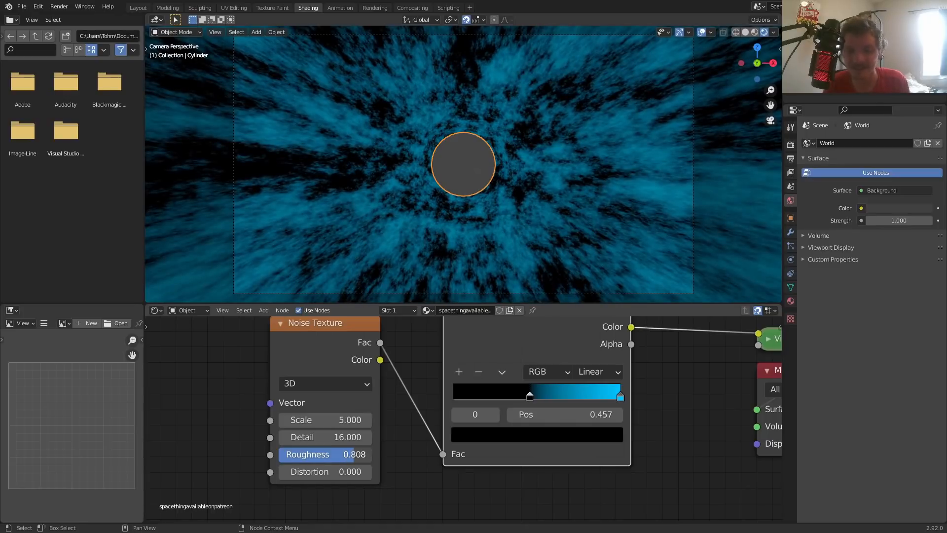
left_click_drag(365, 455, 333, 455)
left_click(338, 454)
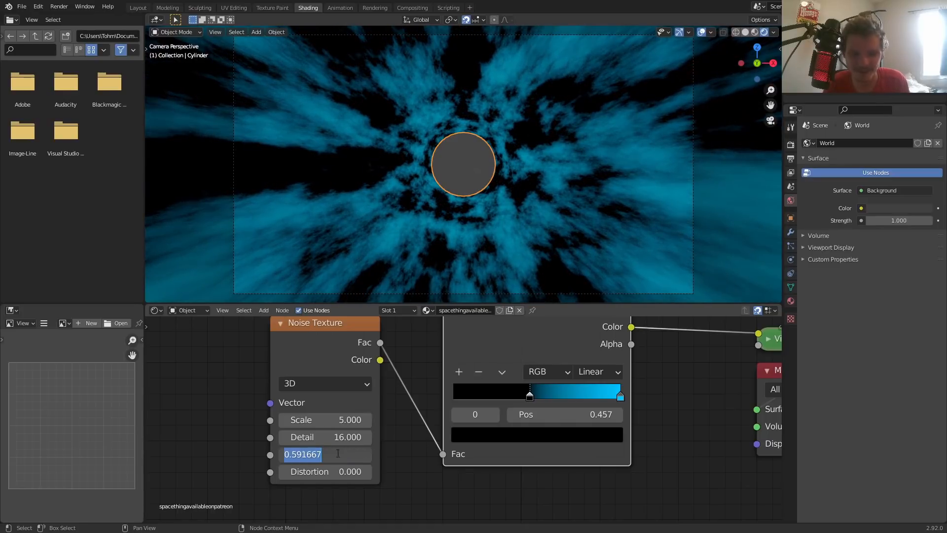
type(".55")
key("Return")
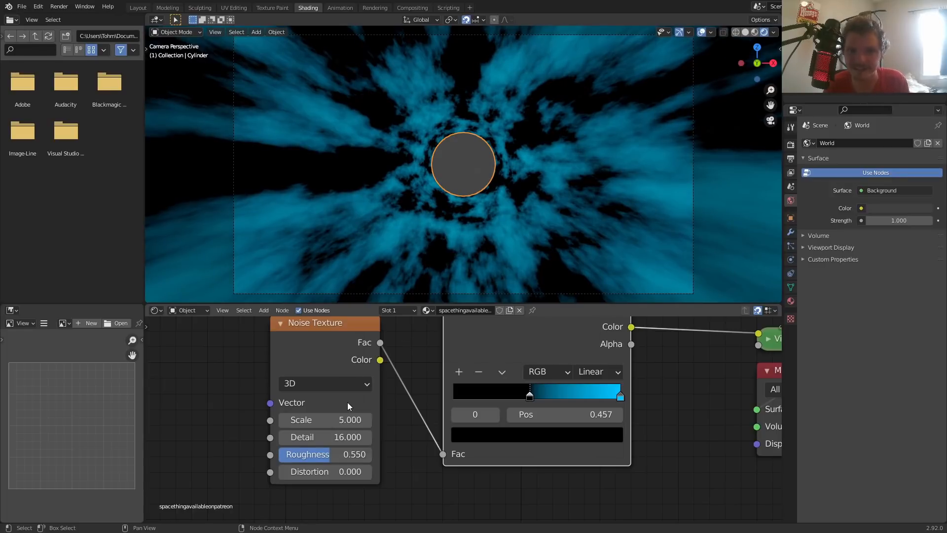
Add a Voronoi Texture node and place it before the Noise Texture in the material's node tree.
middle_click_drag(348, 402, 488, 386)
key("shift+a")
left_click(301, 339)
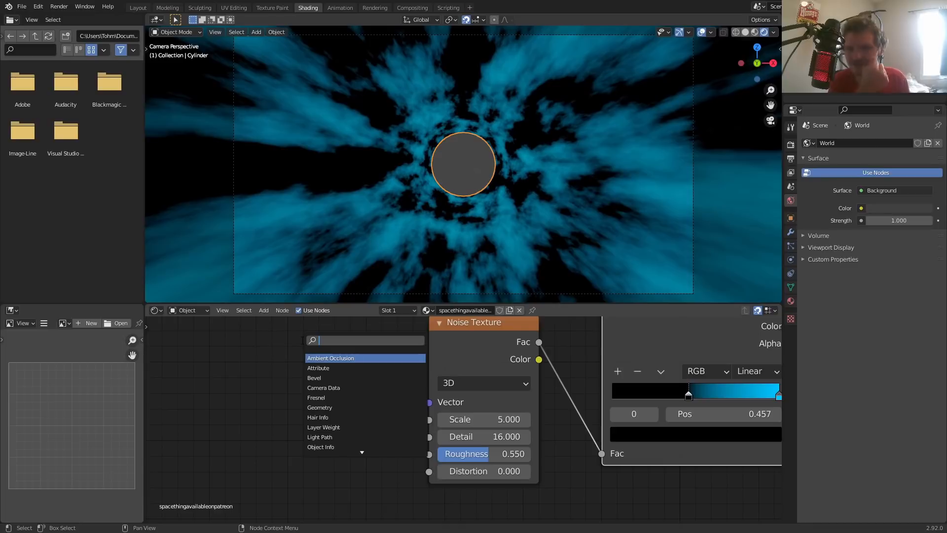
type("voro")
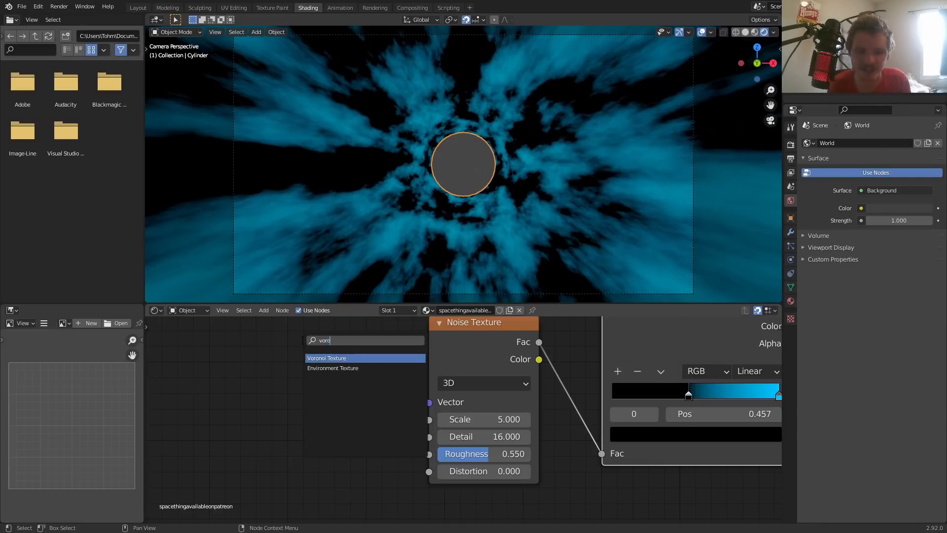
key("Return")
left_click(145, 515)
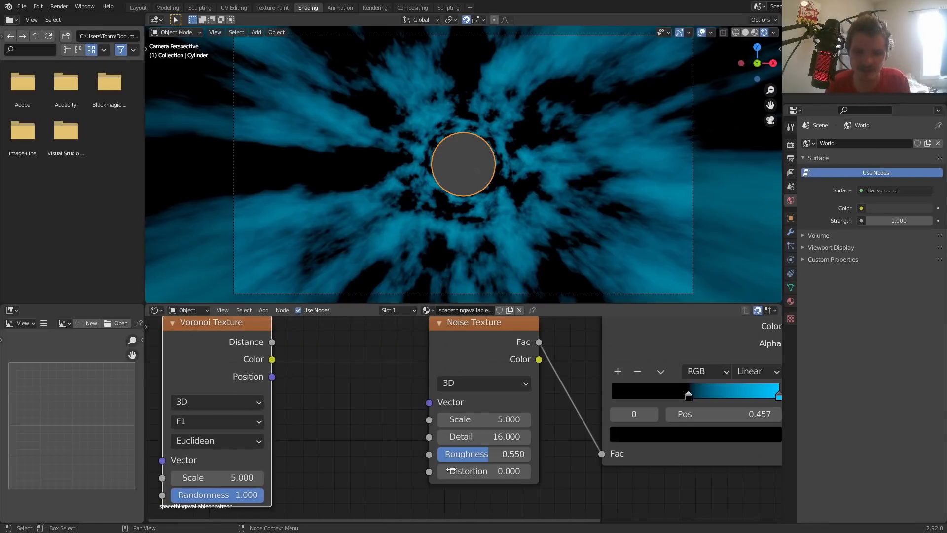
left_click(439, 406)
middle_click_drag(327, 371, 400, 376)
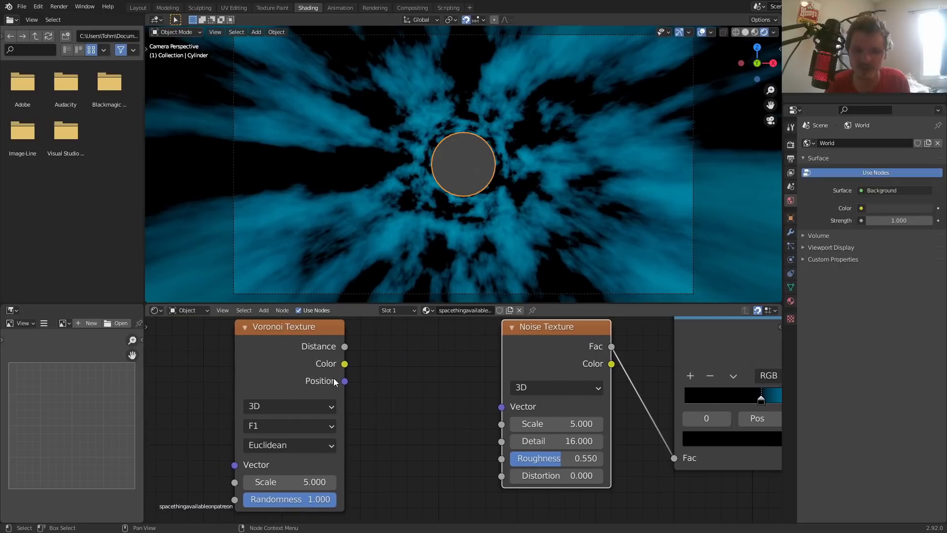
left_click_drag(344, 387, 338, 352)
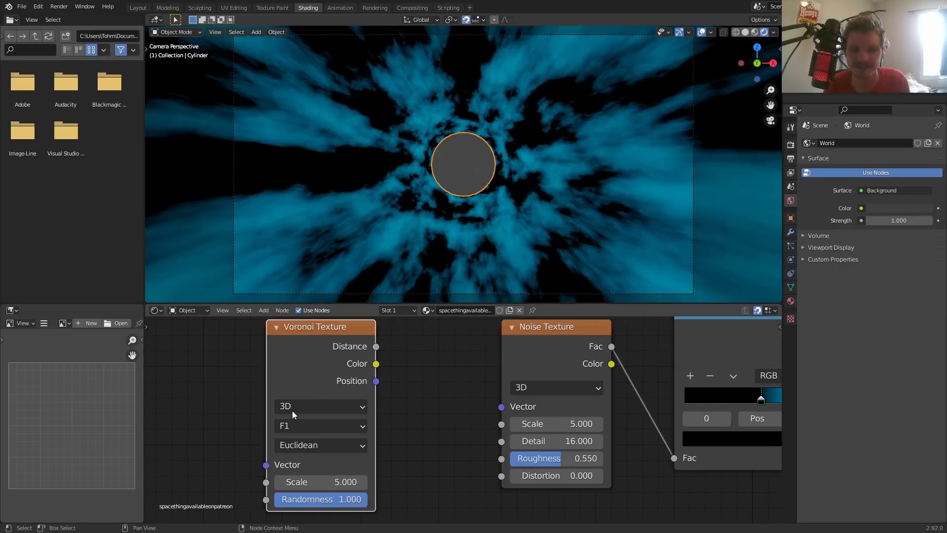
Preview the Voronoi Texture's Distance, Color and Position outputs one after another on the tunnel.
left_click(318, 342, "ctrl+shift")
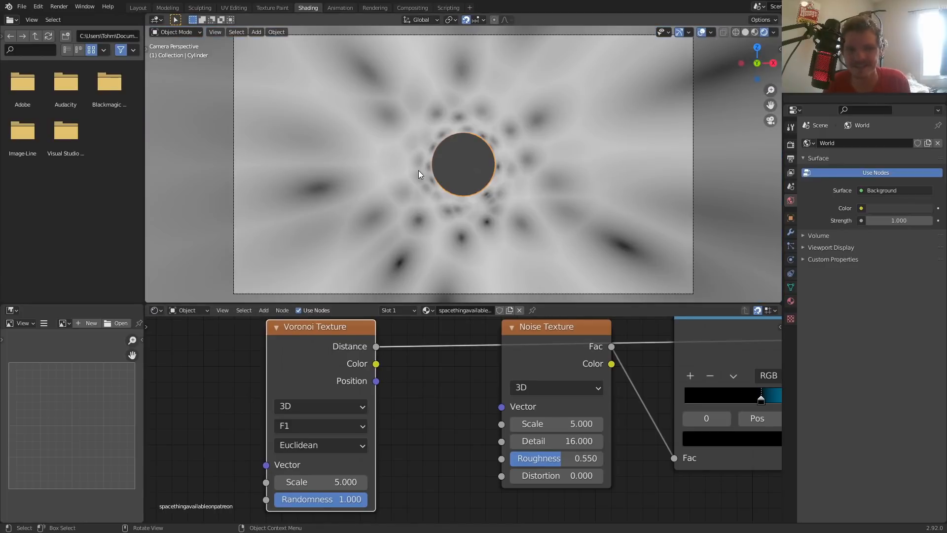
left_click(326, 341, "ctrl+shift")
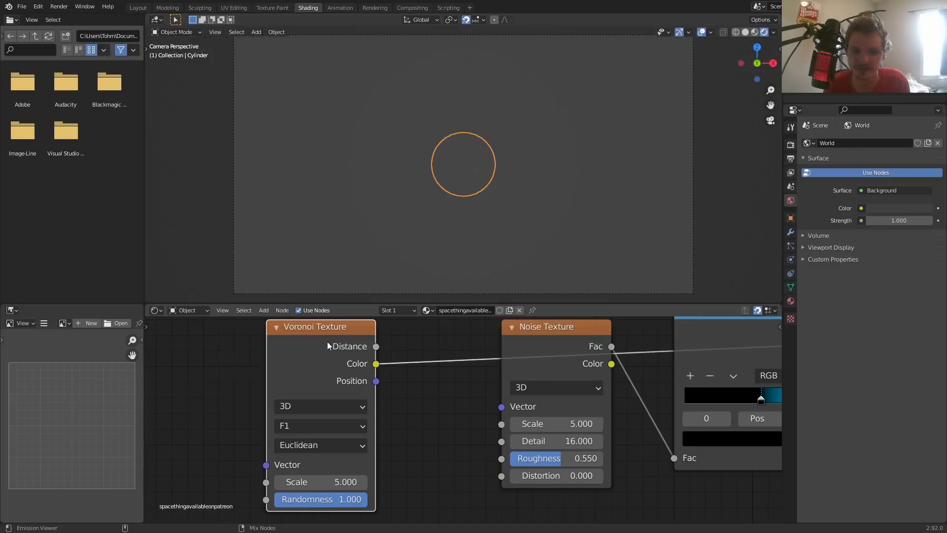
left_click(318, 344, "ctrl+shift")
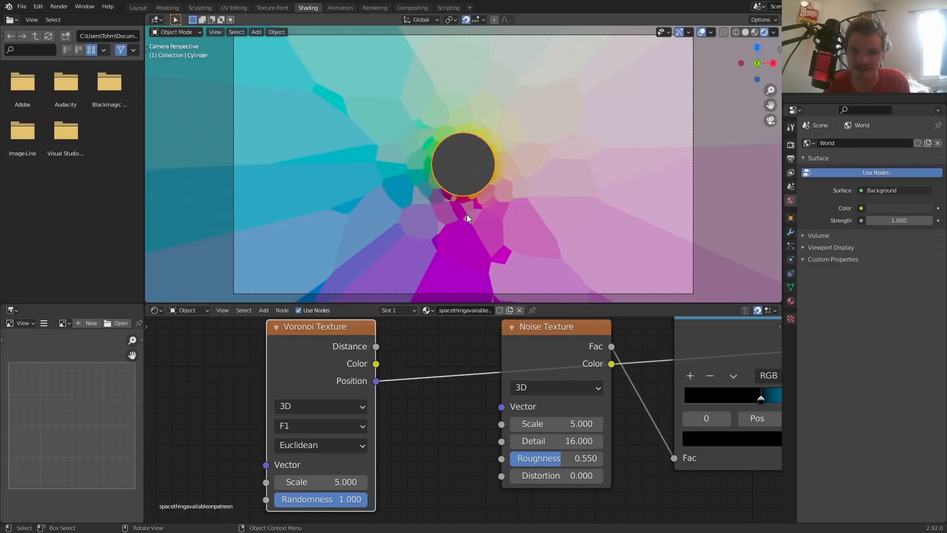
Connect the Voronoi Texture's Position output to the Noise Texture's Vector input and preview the ColorRamp's output.
left_click_drag(376, 381, 504, 408)
middle_click_drag(612, 377, 360, 382)
scroll(424, 379, "down", 5)
left_click(504, 360, "ctrl+shift")
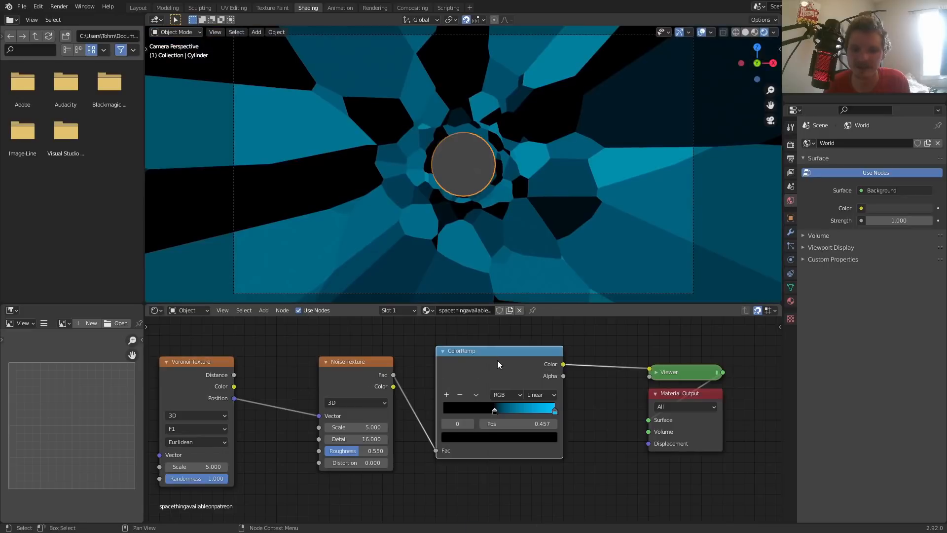
Raise the Voronoi Texture's Scale to 65.1 and compare the tunnel pattern with the node muted and unmuted.
left_click(215, 372)
key("m")
key("m")
middle_click_drag(226, 442, 401, 412)
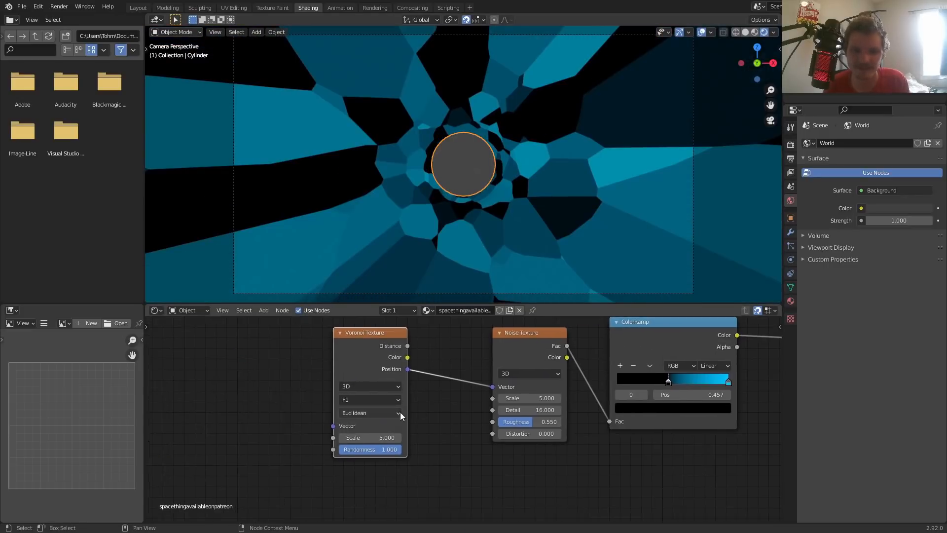
scroll(401, 412, "up", 2)
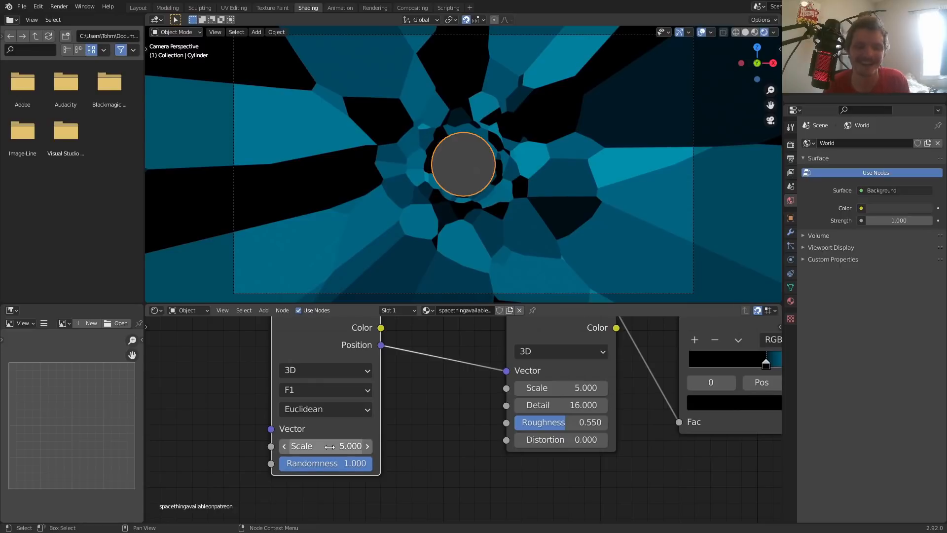
left_click_drag(330, 446, 483, 446)
middle_click_drag(307, 319, 289, 360)
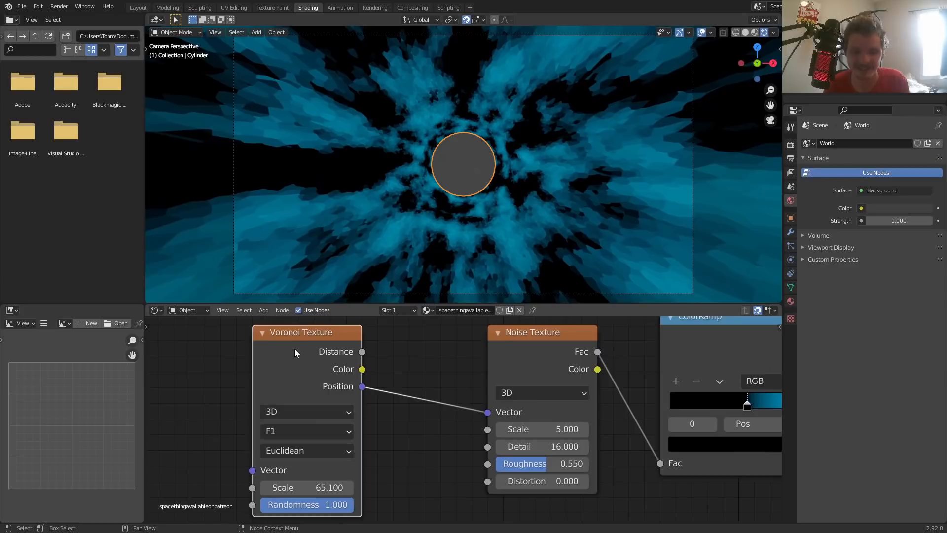
key("m")
key("m")
key("m")
key("m")
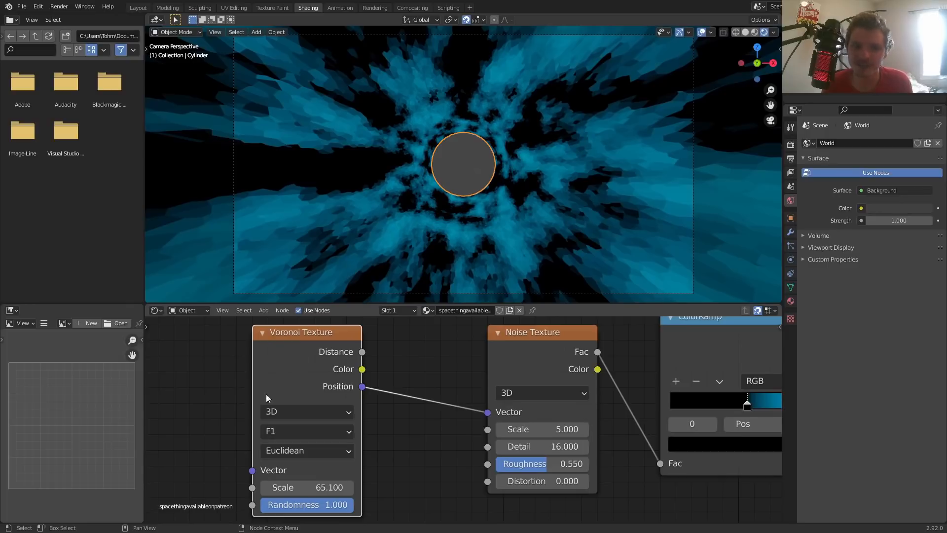
Try the Chebychev and Manhattan distance metrics on the Voronoi Texture, and set the metric to Minkowski.
left_click(286, 449)
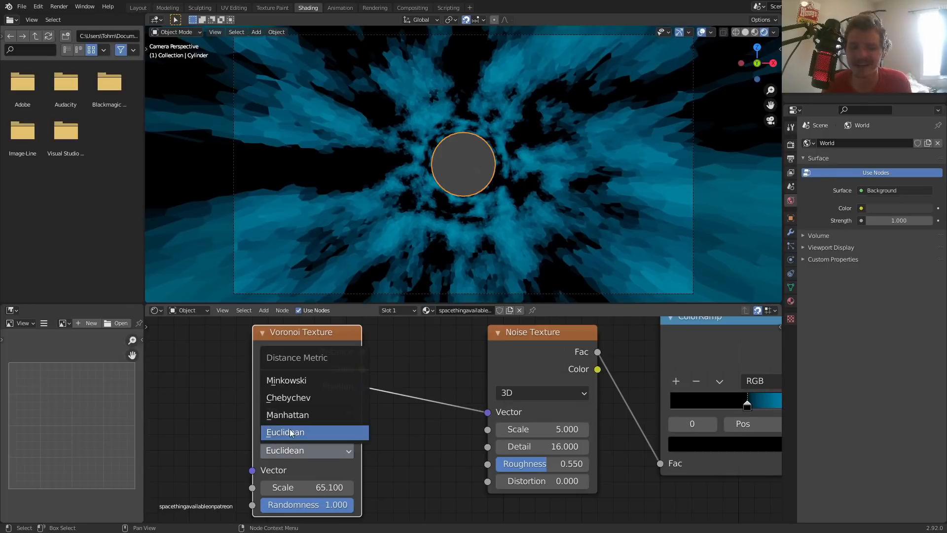
left_click(291, 398)
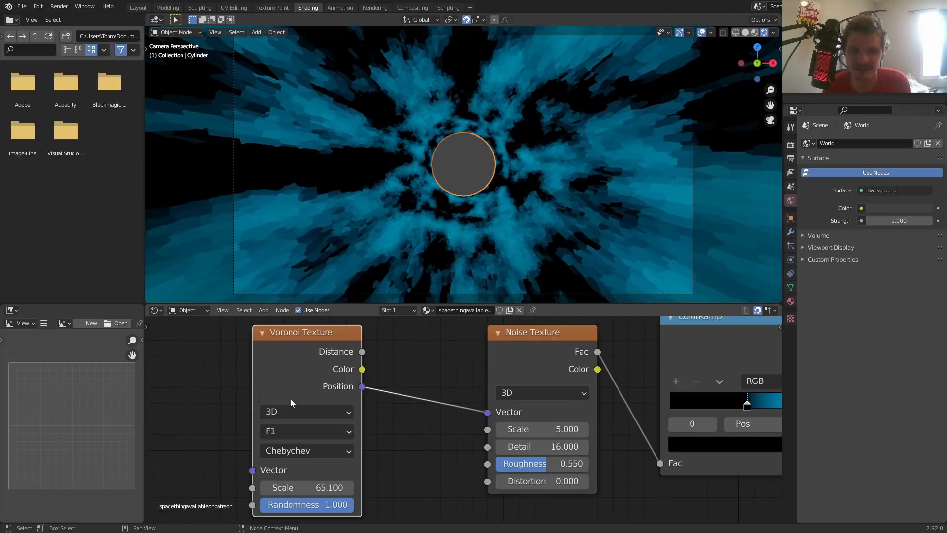
left_click(303, 447)
left_click(291, 416)
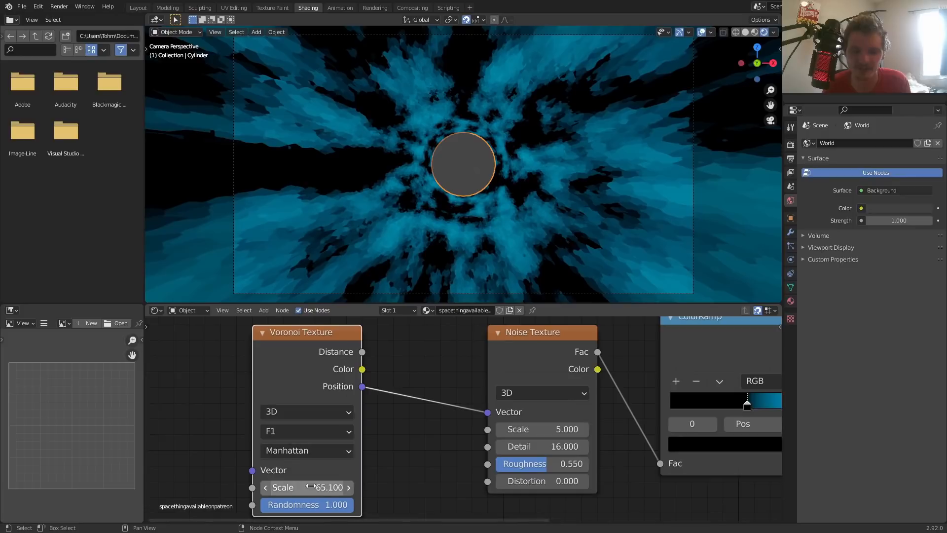
left_click(279, 450)
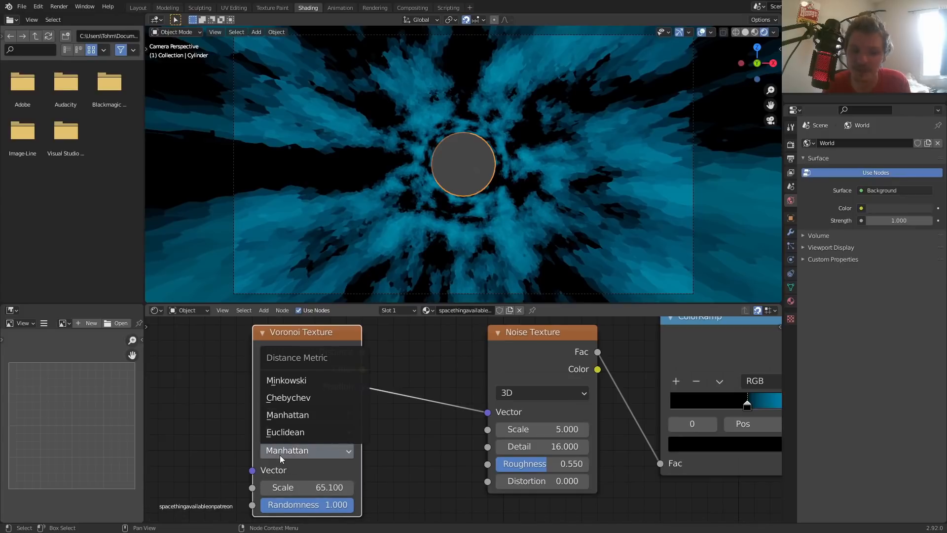
left_click(285, 380)
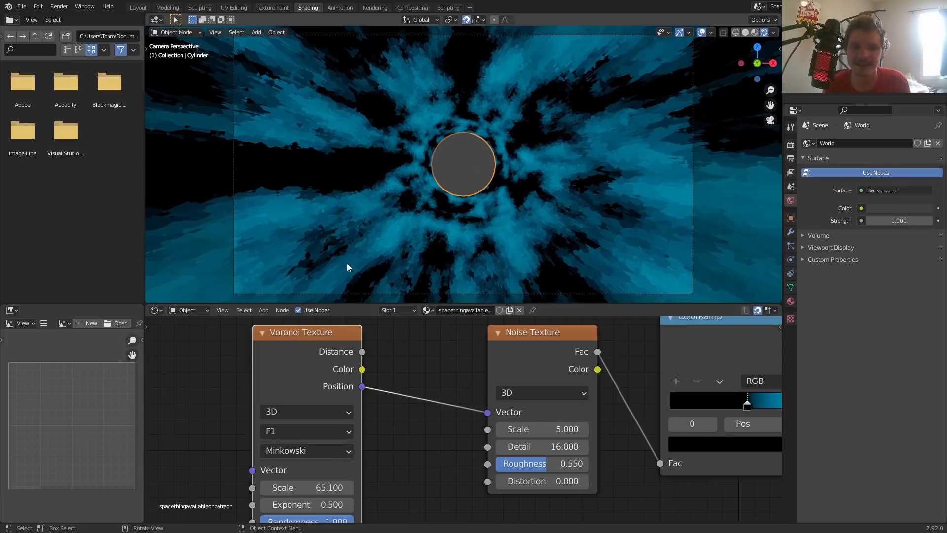
Examine the Minkowski pattern from outside the tube with the Voronoi node muted and unmuted, and up close through the camera.
middle_click_drag(347, 263, 400, 195)
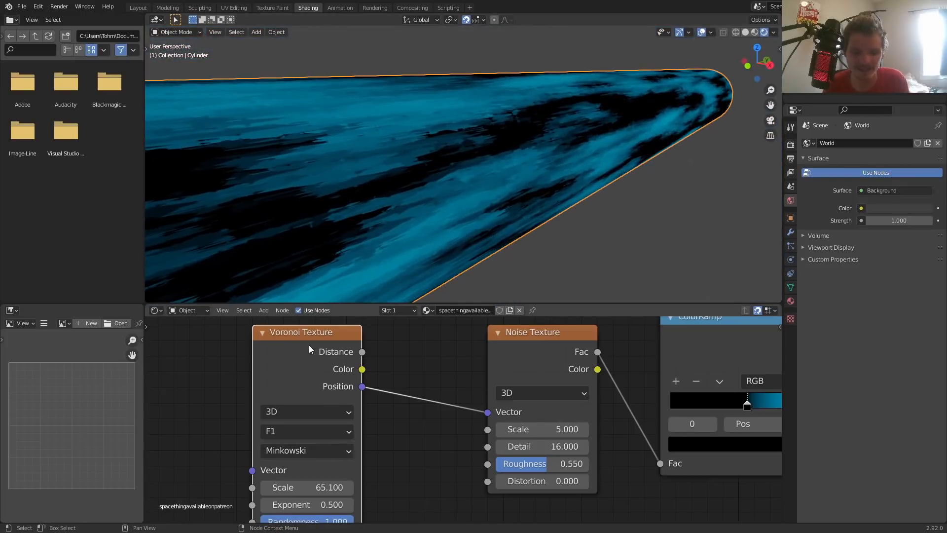
key("m")
key("m")
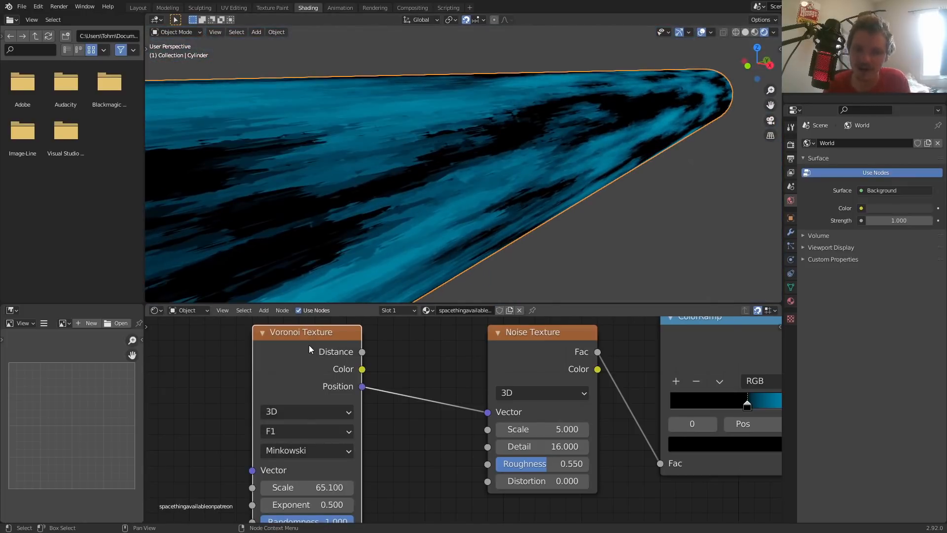
left_click(770, 120)
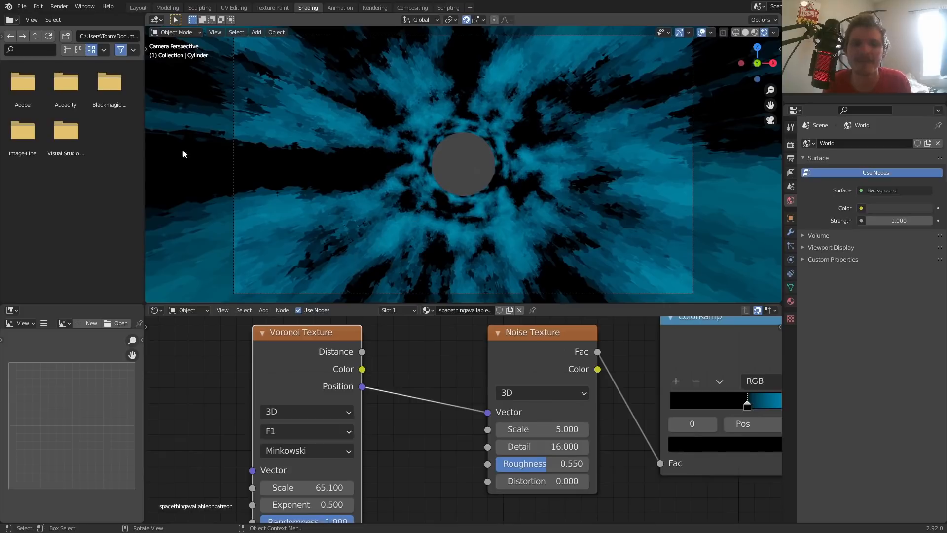
scroll(369, 109, "up", 10)
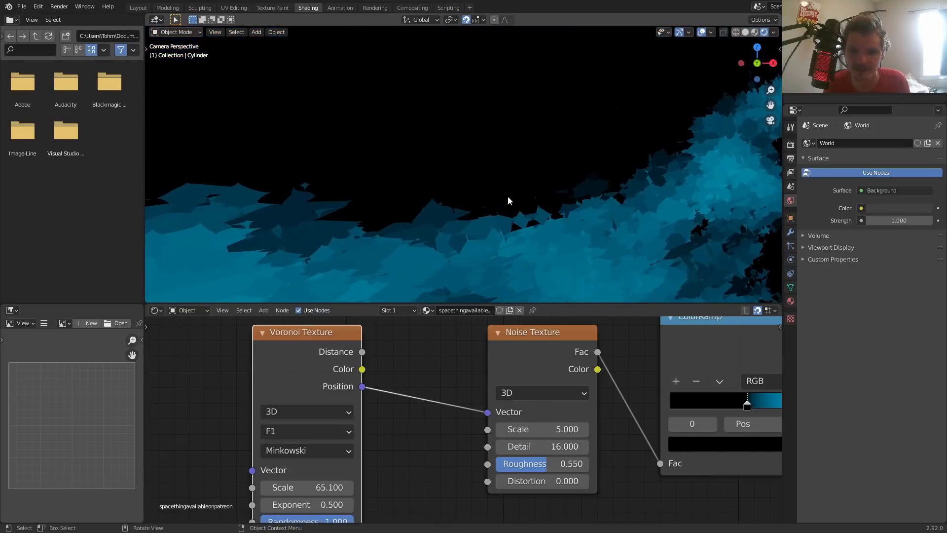
scroll(507, 198, "down", 9)
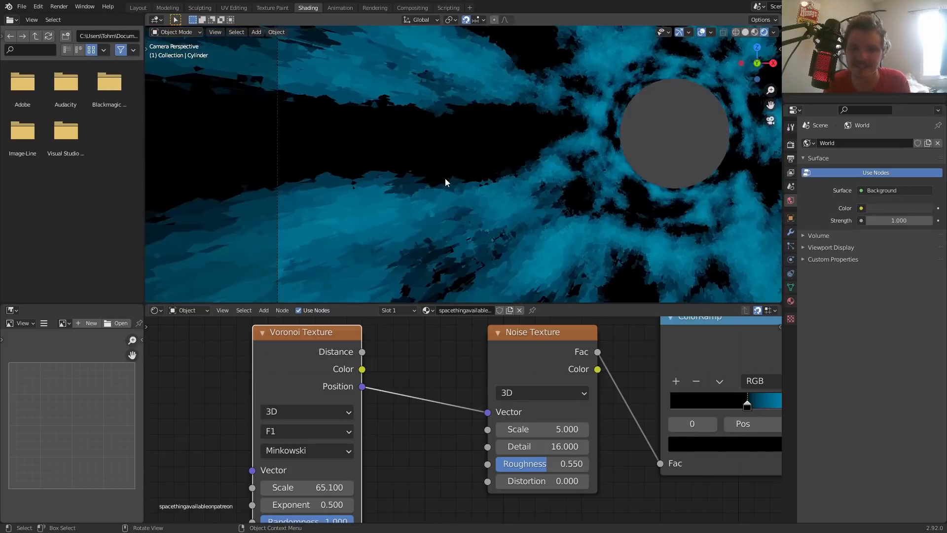
middle_click_drag(589, 138, 453, 168, "shift")
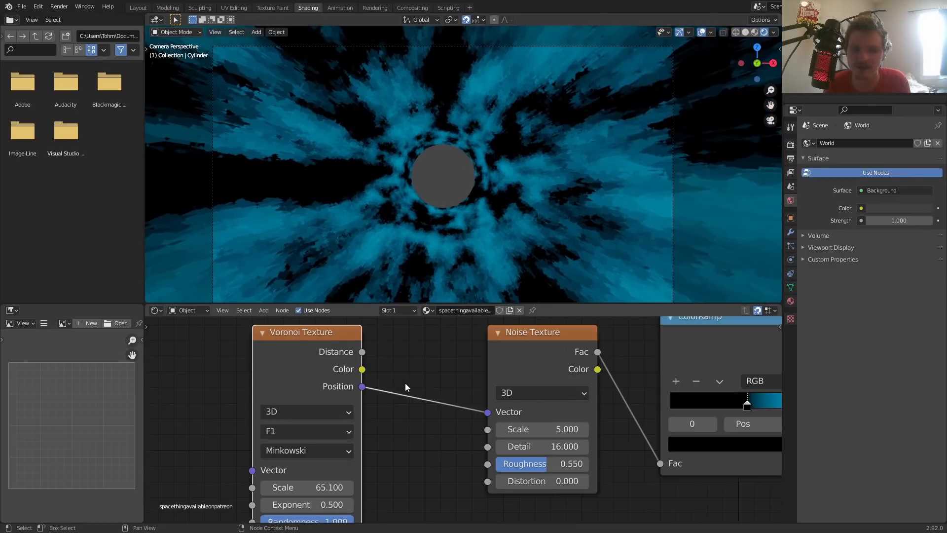
Try an Exponent of 0.3 on the Voronoi Texture, and undo the change.
middle_click_drag(365, 459, 393, 418)
mouse_move(346, 478)
left_mouse_down()
mouse_move(370, 478)
mouse_move(337, 479)
left_mouse_up()
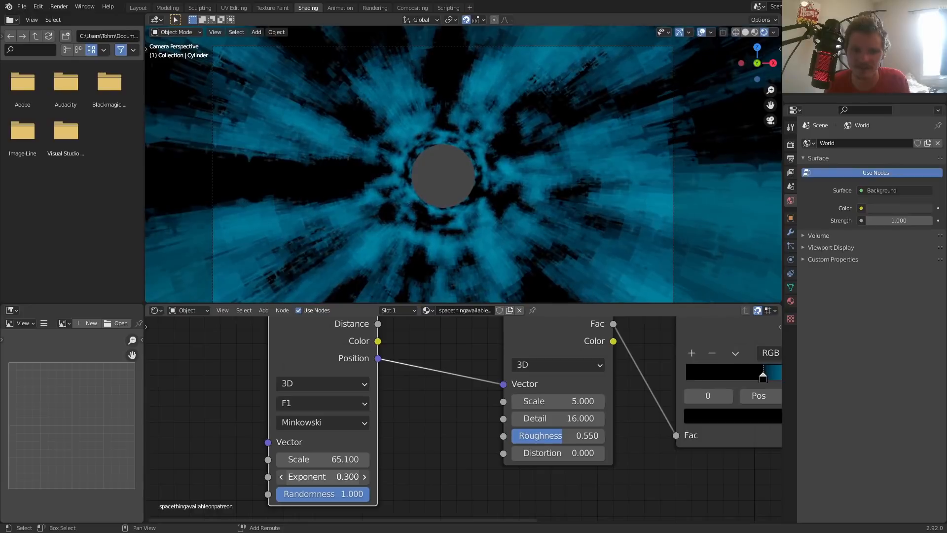
key("ctrl+z")
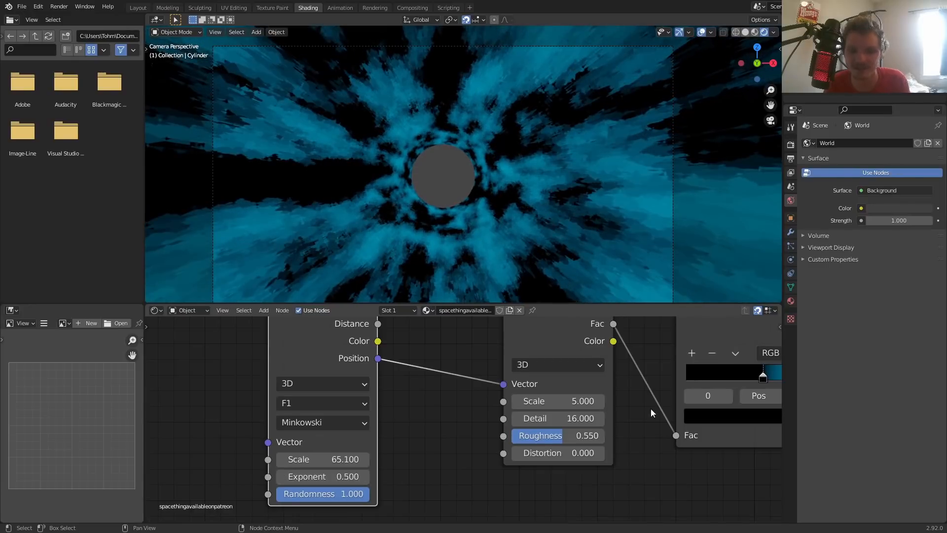
Move the ColorRamp's black stop to position 0.486 and set the Noise Texture's Scale to 3.
middle_click_drag(710, 394, 468, 431)
left_click_drag(560, 428, 570, 428)
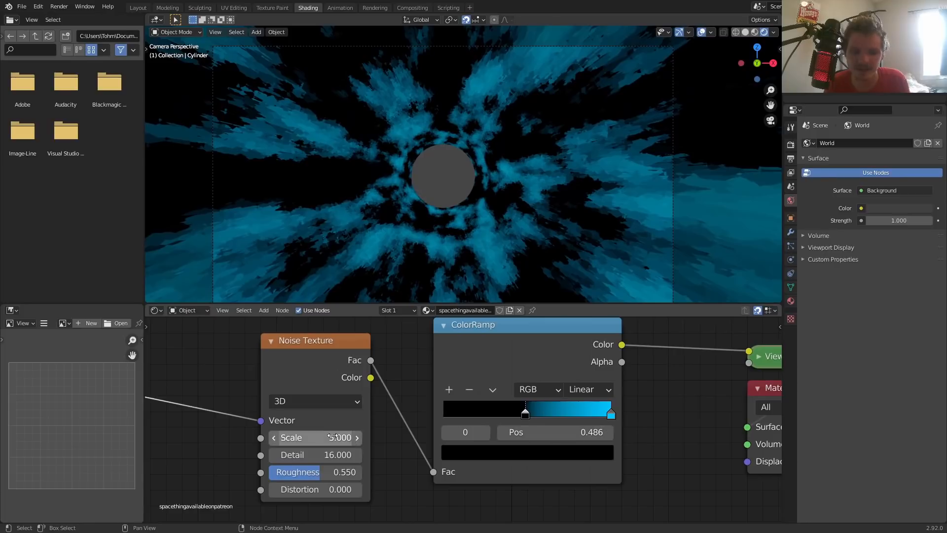
left_click_drag(331, 437, 311, 437)
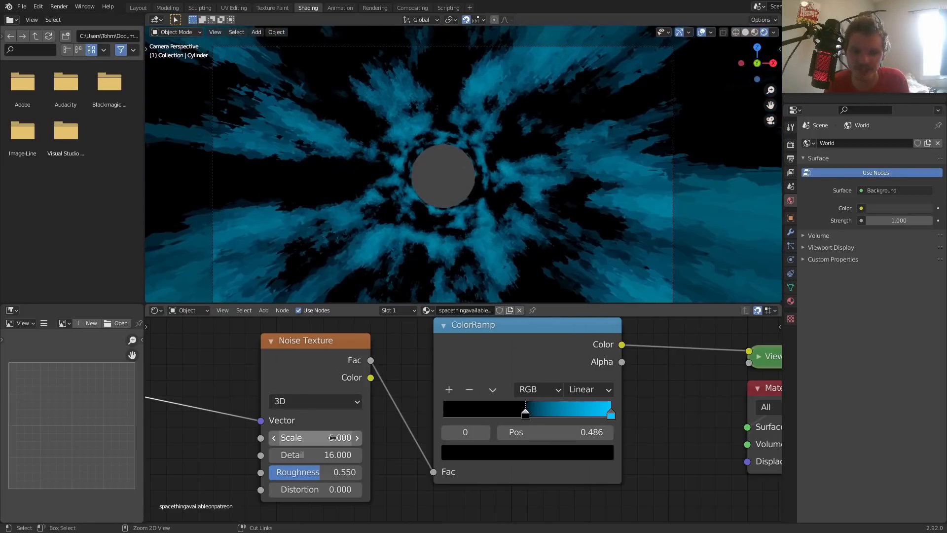
left_click(332, 437)
type("3")
key("Return")
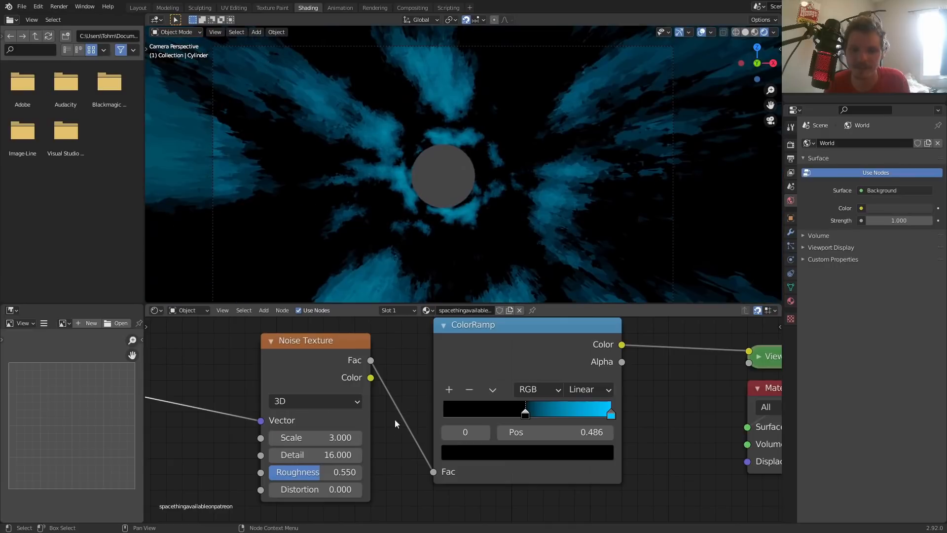
scroll(412, 155, "down", 2)
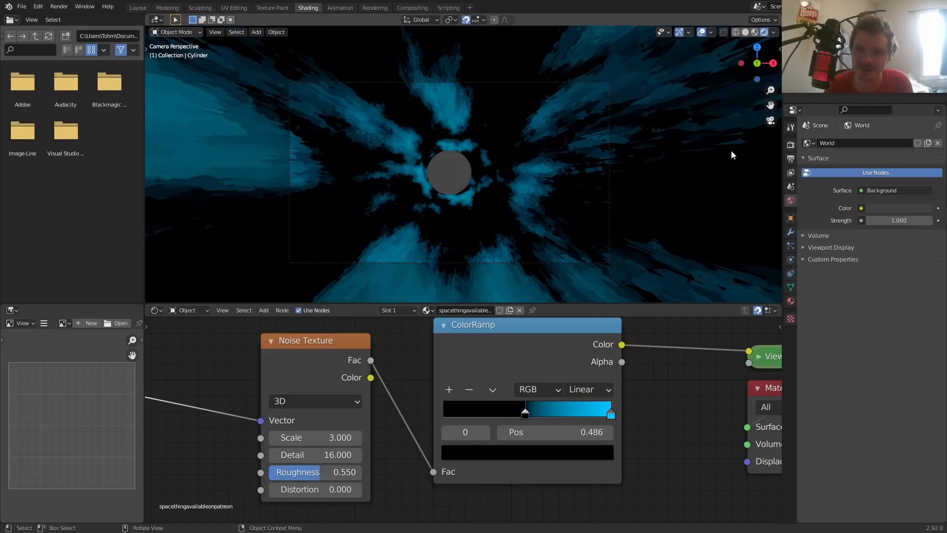
Select the camera and try a focal length of 4.7 mm in its lens settings.
left_click(833, 51)
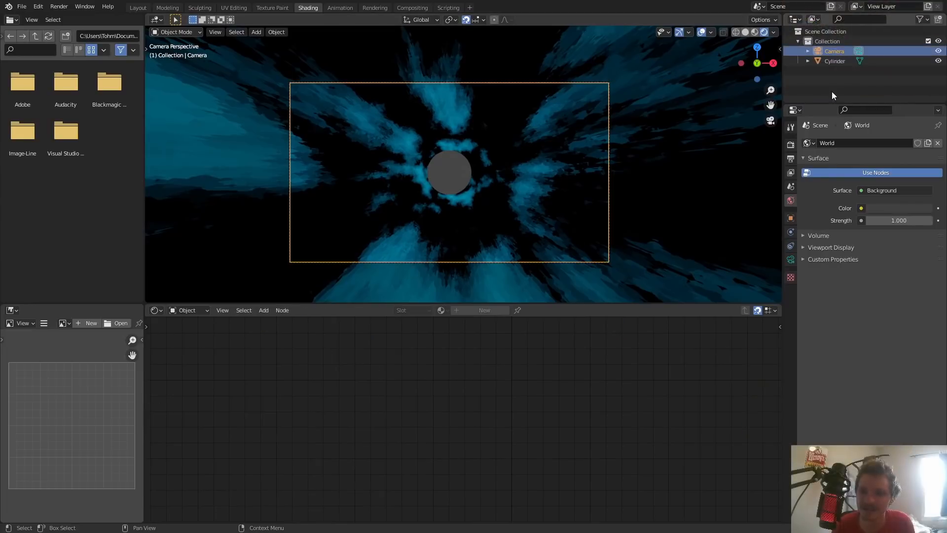
left_click(791, 259)
left_click(890, 190)
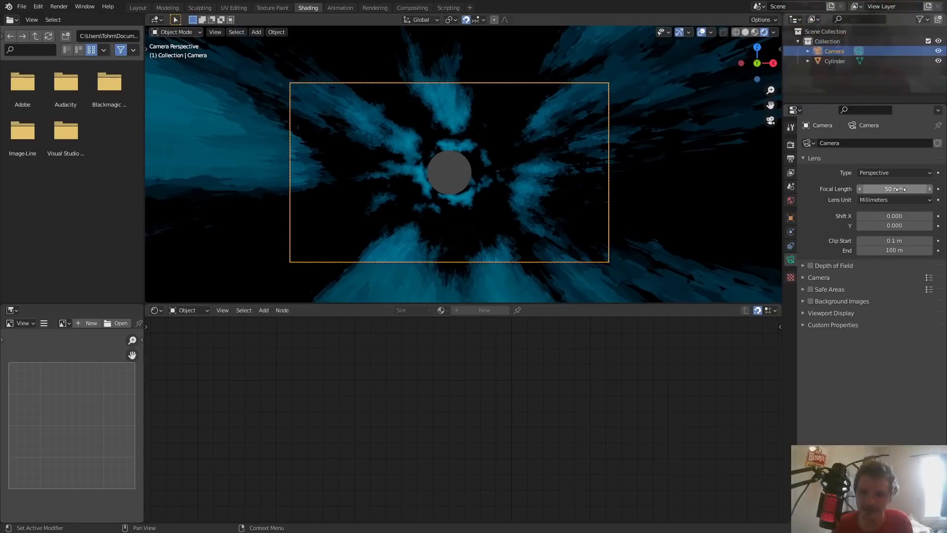
type("42")
key("Return")
mouse_move(906, 189)
left_mouse_down()
mouse_move(839, 189)
mouse_move(906, 189)
left_mouse_up()
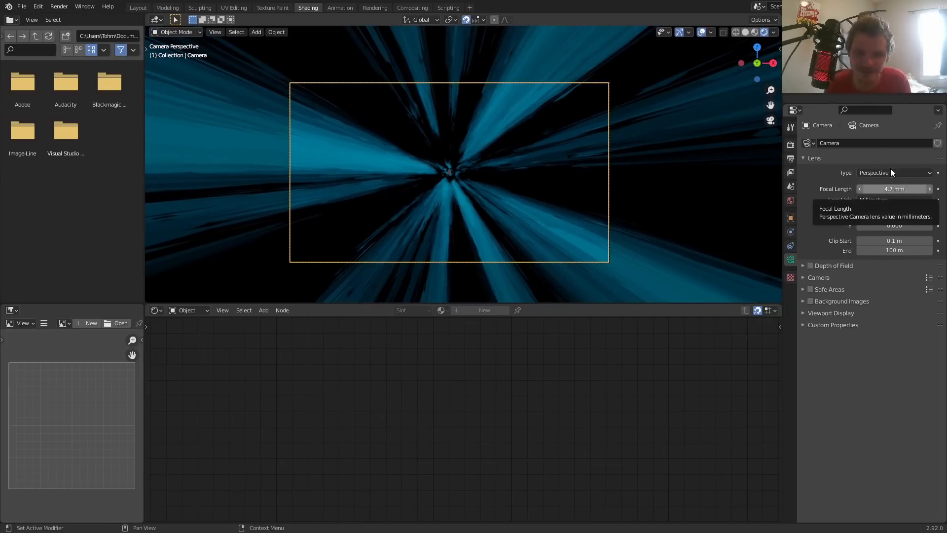
scroll(527, 204, "up", 4)
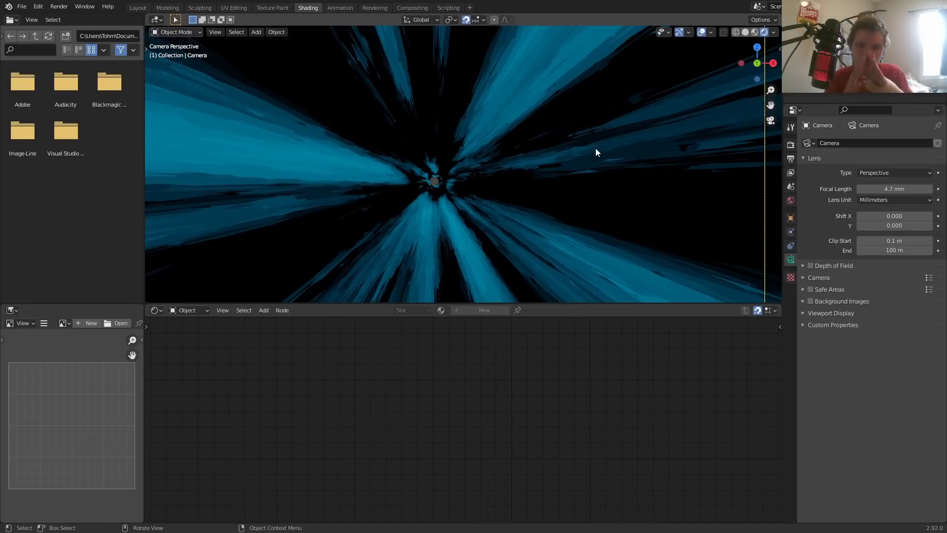
Set the camera's focal length to 10 mm.
left_click(891, 189)
type("1")
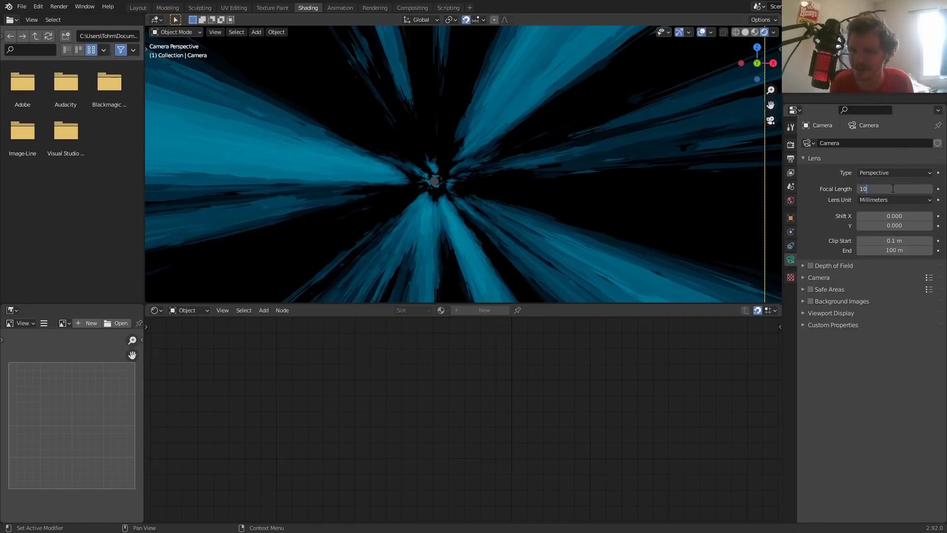
type("0")
key("Return")
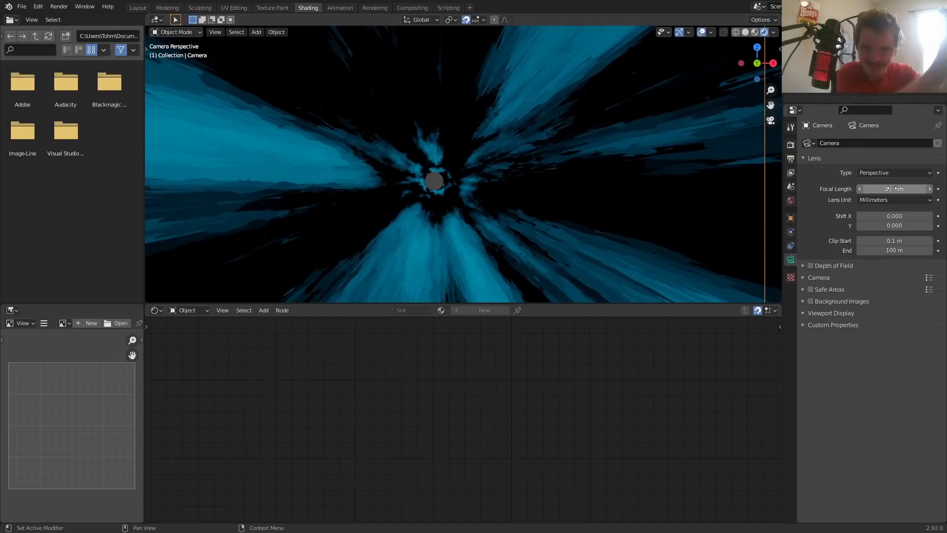
scroll(525, 150, "down", 3)
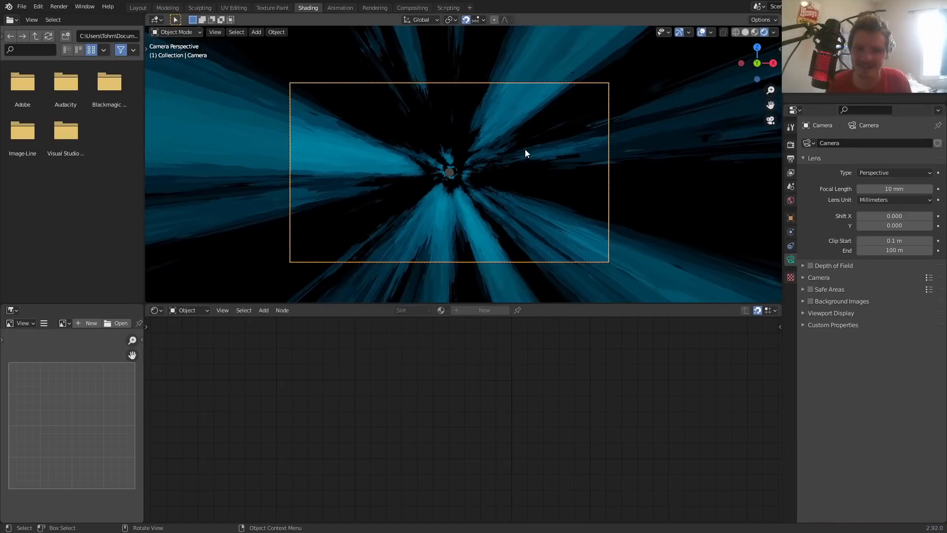
Save the project to the Desktop as patreon.blend.
key("ctrl+s")
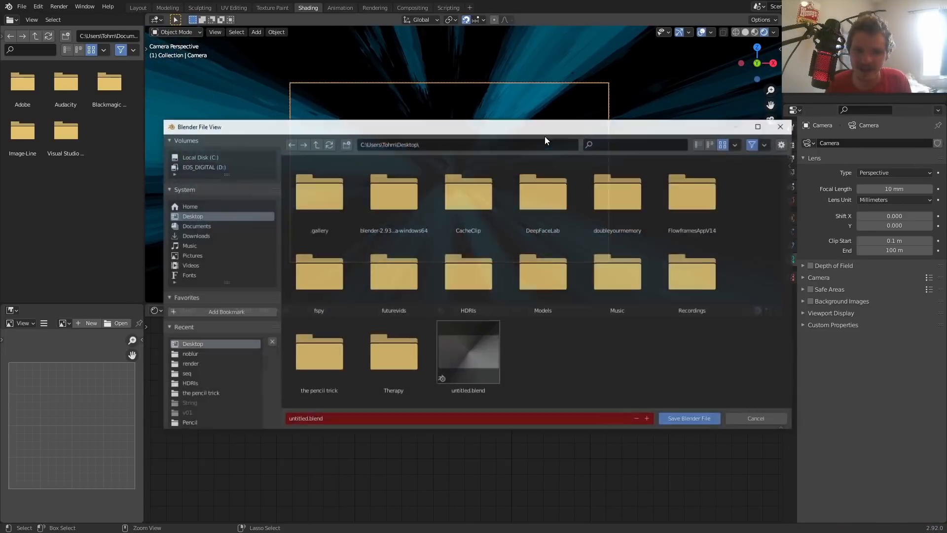
double_click(295, 414)
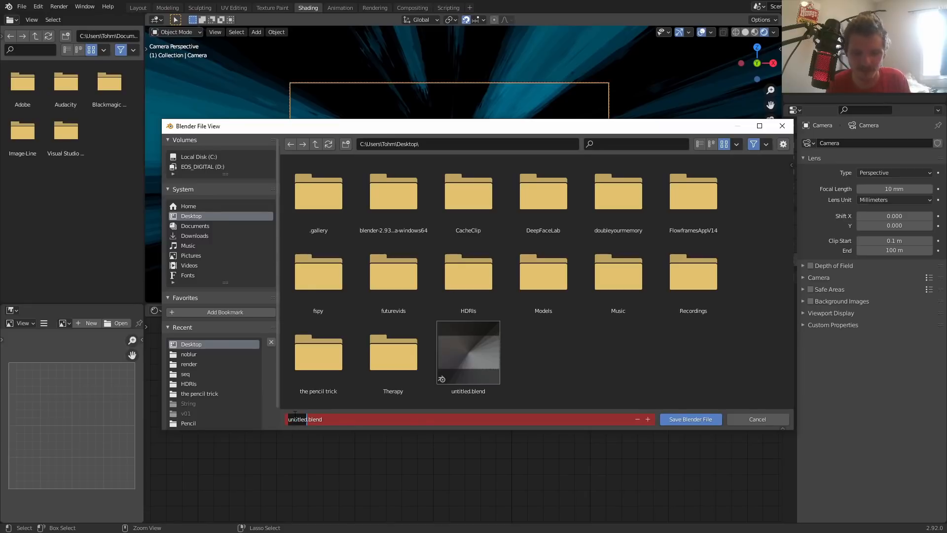
type("patreo")
key("Return")
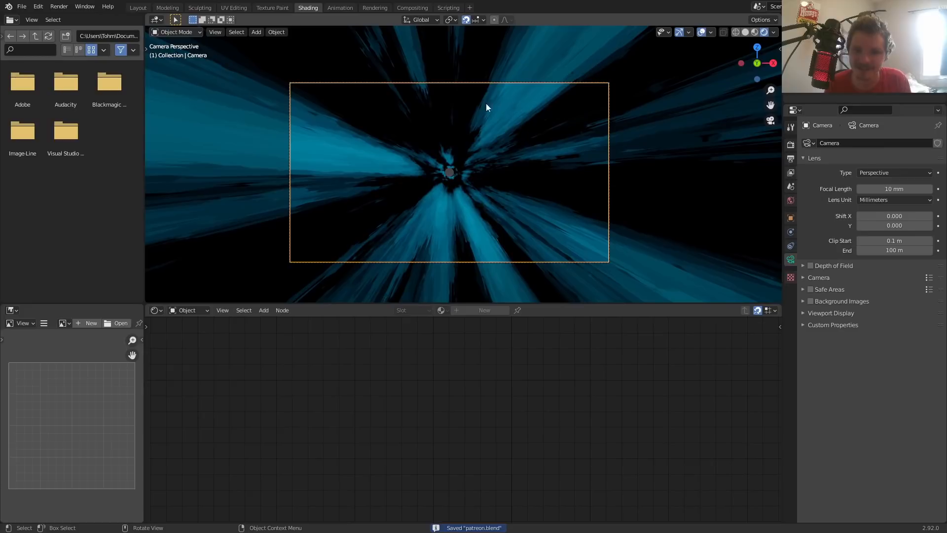
Select the tube outside the camera view and switch to the Layout workspace with rendered viewport shading.
left_click(538, 140)
middle_click_drag(635, 107, 546, 146)
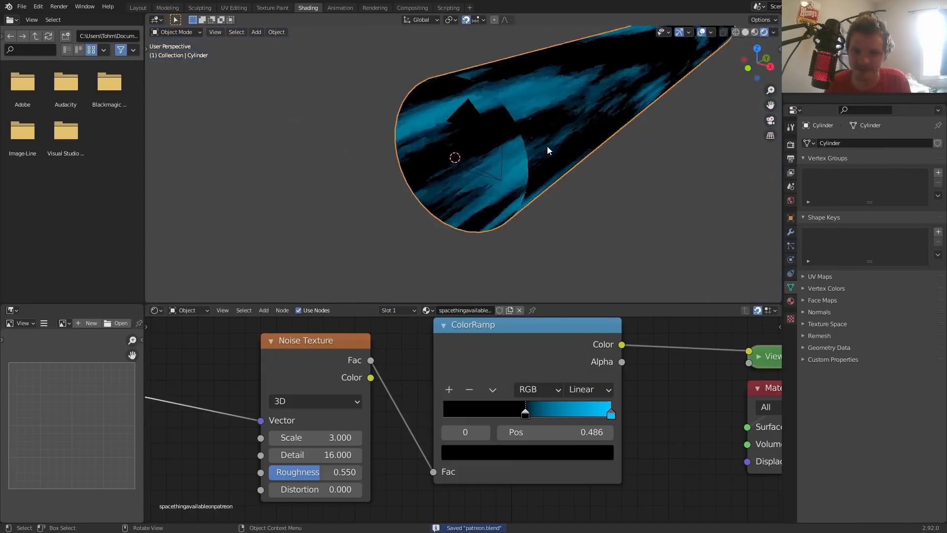
scroll(548, 145, "down", 8)
left_click(138, 7)
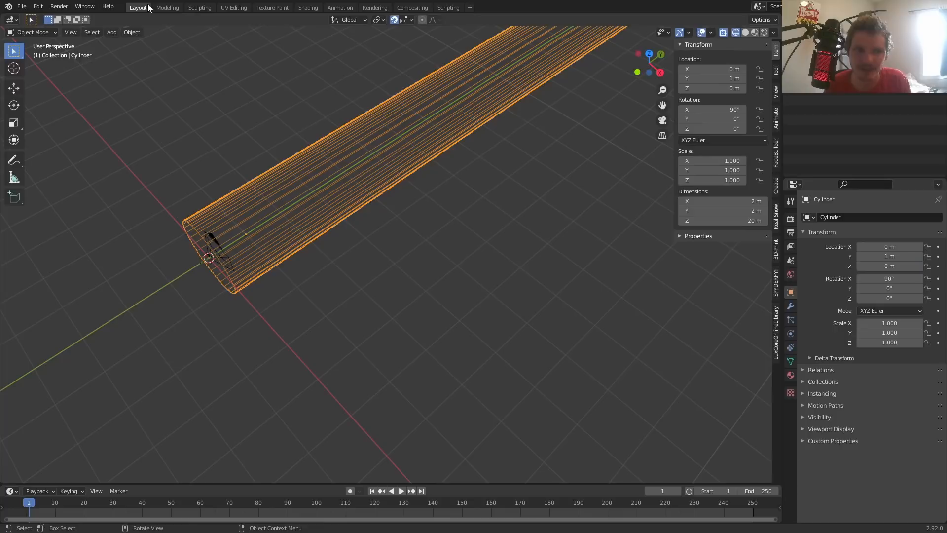
scroll(442, 163, "down", 5)
left_click(764, 32)
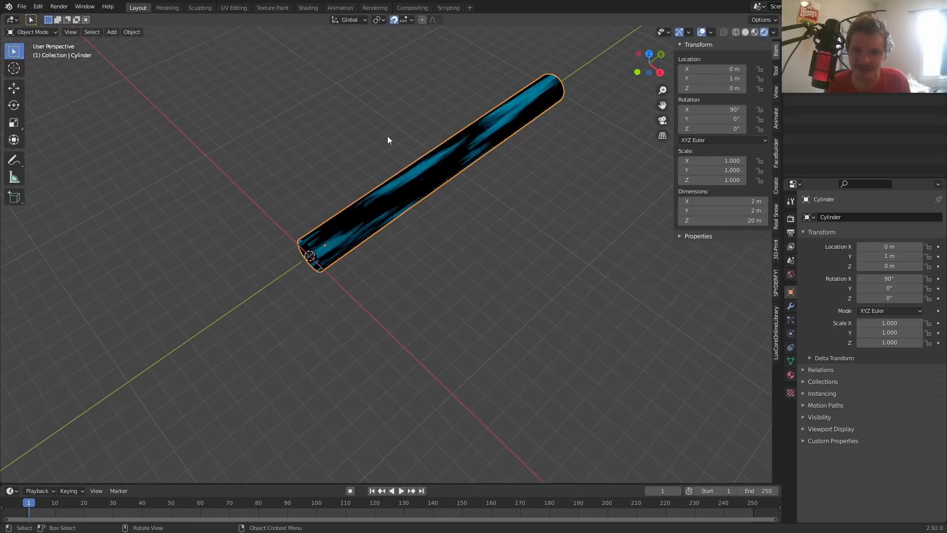
From the top view, duplicate the tube and place the copy end to end with the original at Y 21 m.
key("KP_Decimal")
key("KP_7")
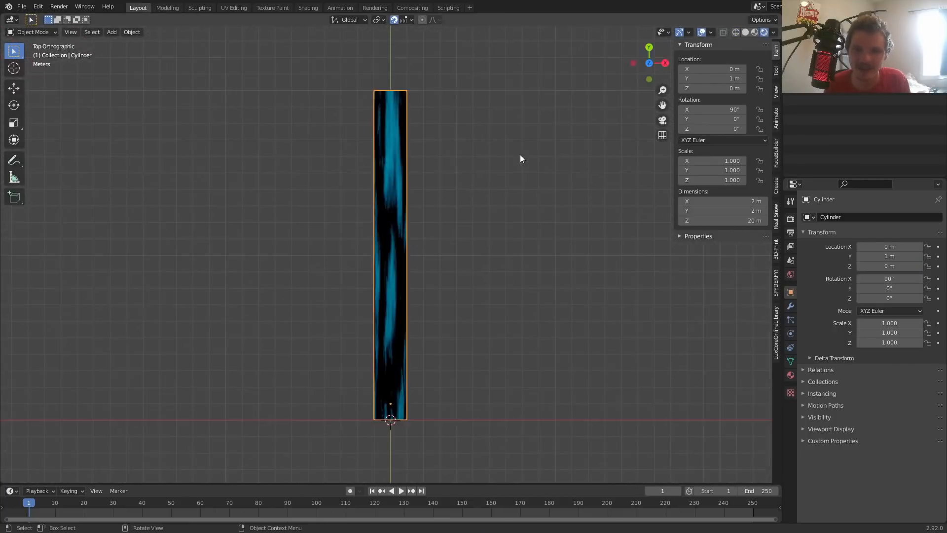
key("shift+d")
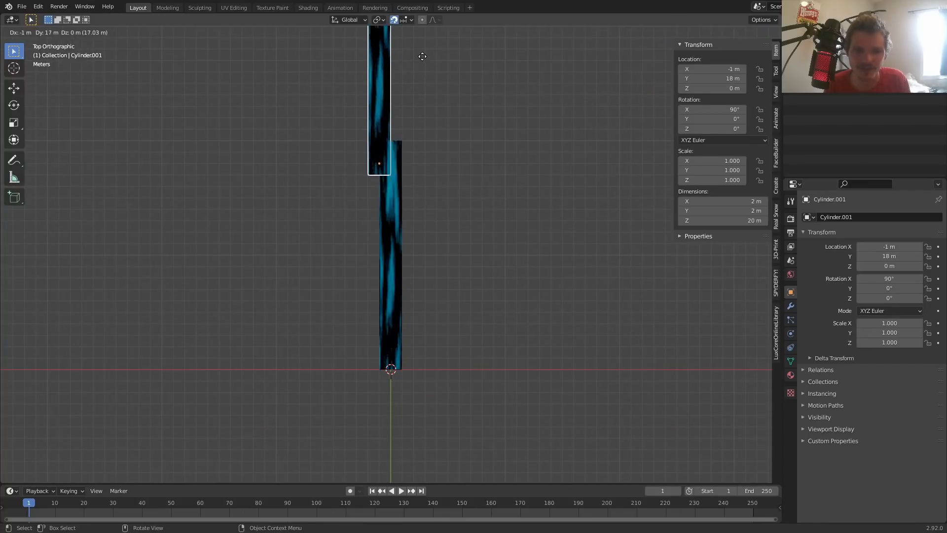
left_click(402, 312)
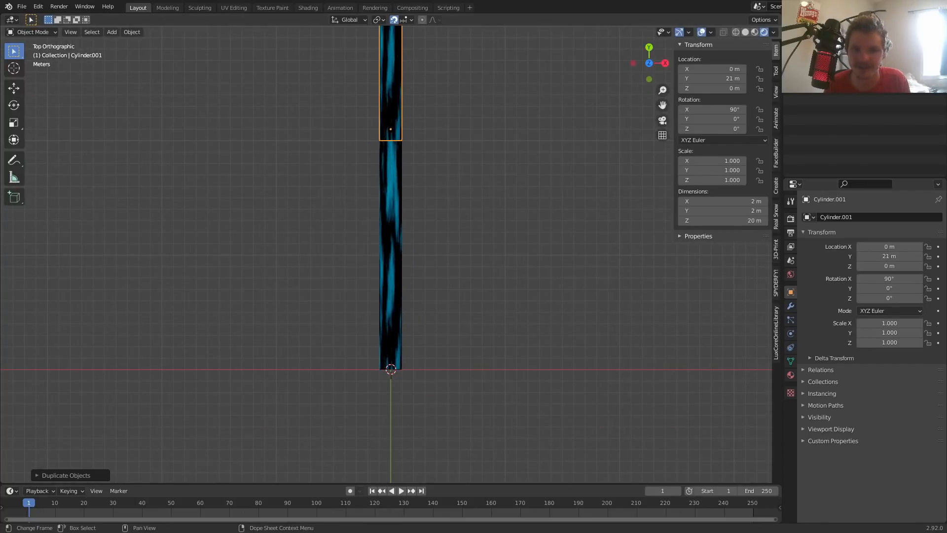
Examine how the noise pattern meets at the seam between the two tubes and compare it along their length.
scroll(428, 271, "up", 5)
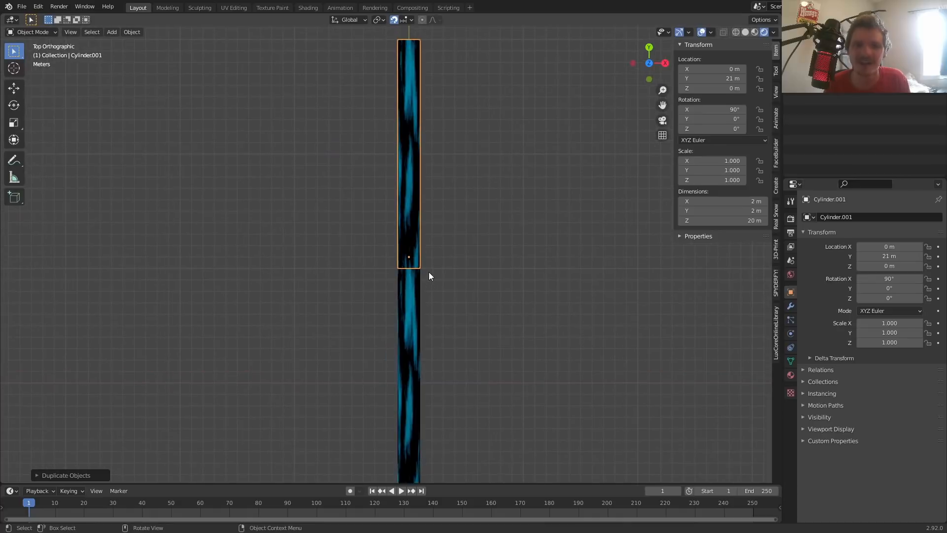
scroll(451, 288, "up", 5)
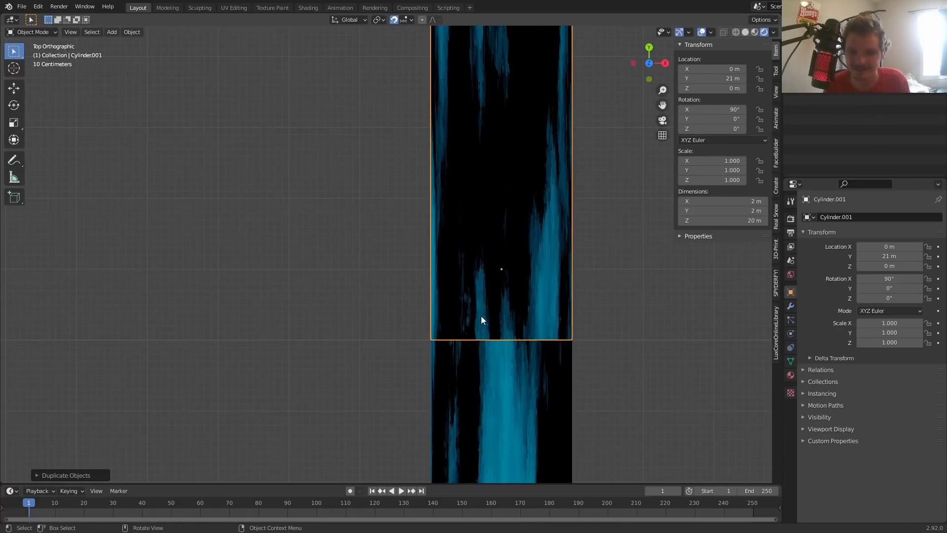
middle_click_drag(519, 313, 408, 268, "shift")
scroll(416, 315, "up", 2)
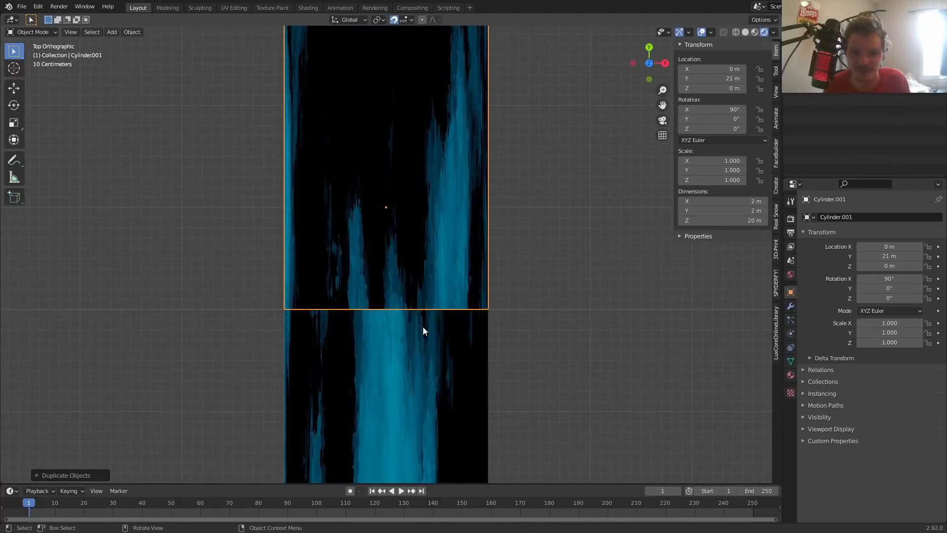
scroll(432, 315, "down", 13)
middle_click_drag(404, 318, 399, 158, "shift")
scroll(403, 295, "up", 6)
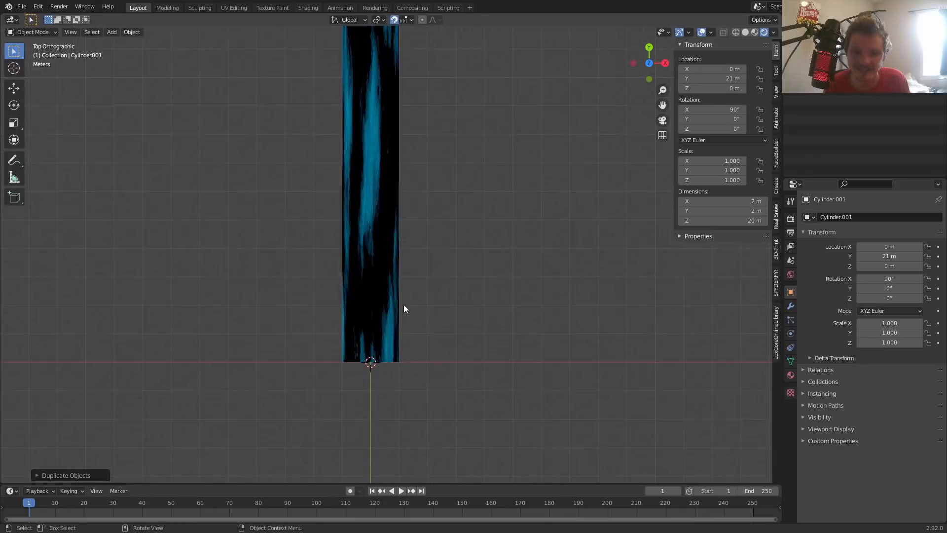
middle_click_drag(404, 99, 430, 339, "shift")
scroll(431, 83, "up", 1)
middle_click_drag(417, 54, 356, 365, "shift")
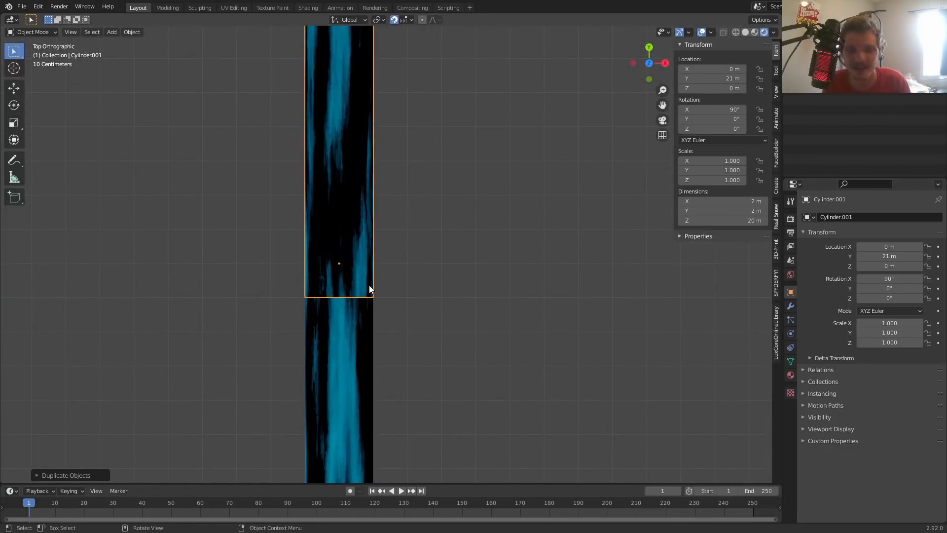
scroll(378, 270, "down", 3)
middle_click_drag(367, 250, 363, 315, "shift")
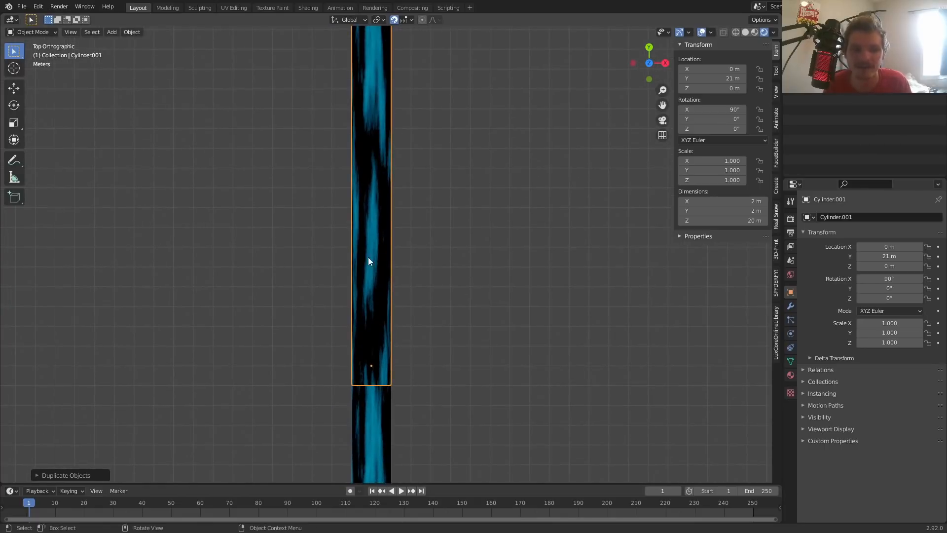
Set the duplicate tube's origin to its geometry and mirror it in place by scaling it -1 along Y.
left_click(132, 32)
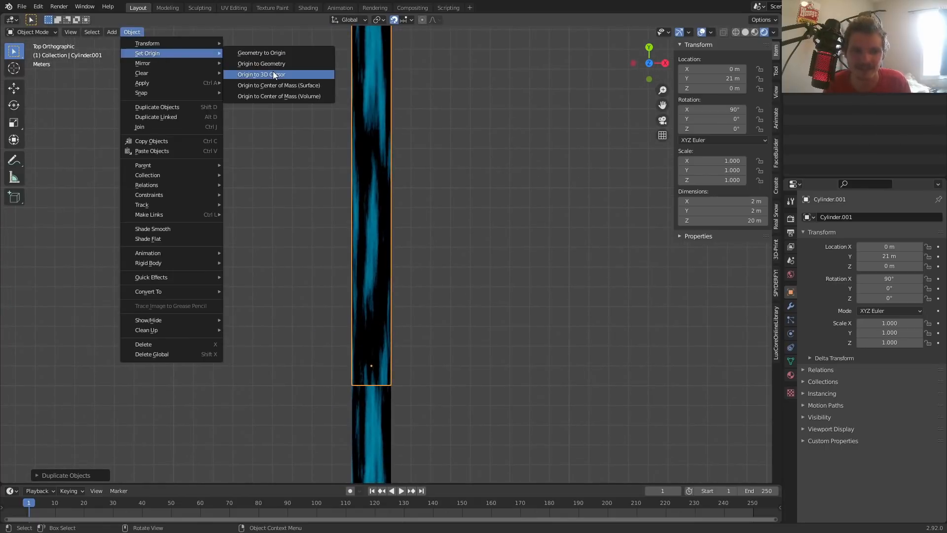
left_click(268, 62)
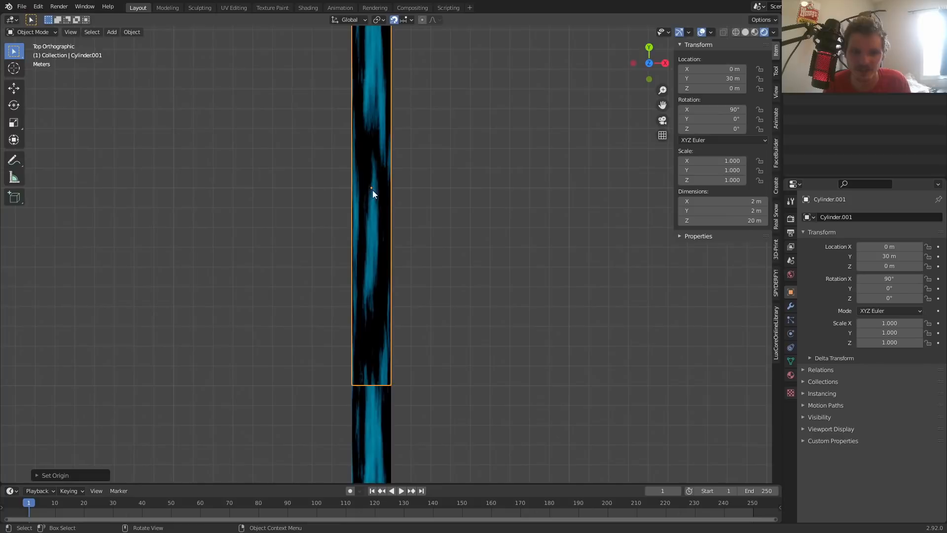
key("s")
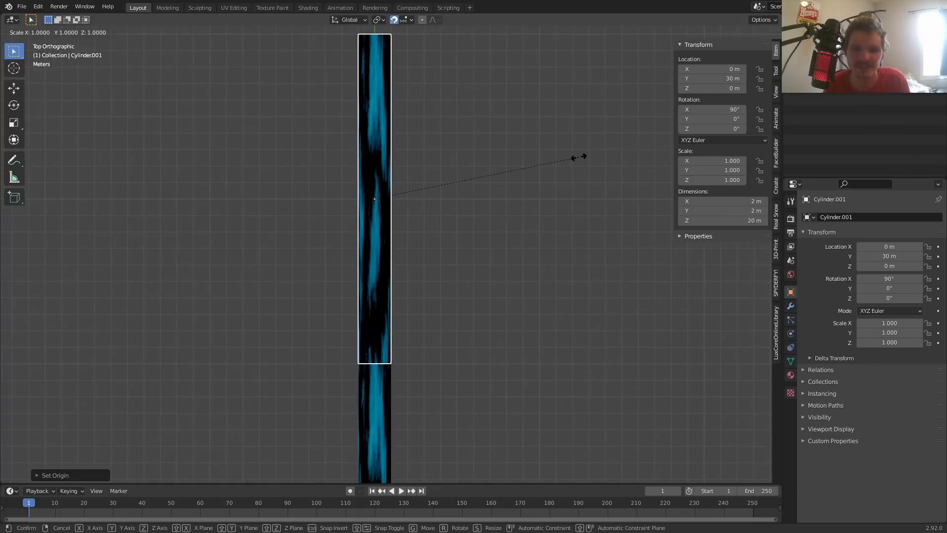
key("y")
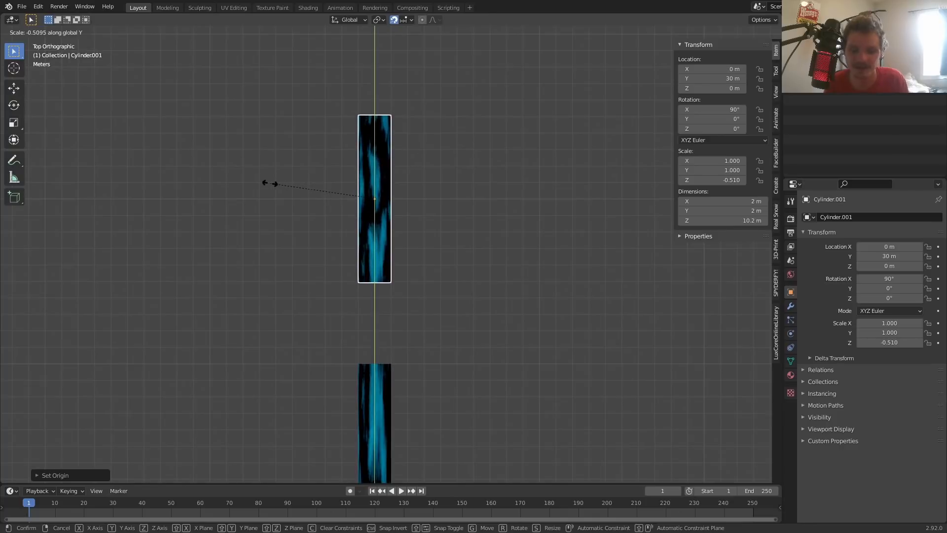
type("-1")
key("Return")
key("Tab")
key("Tab")
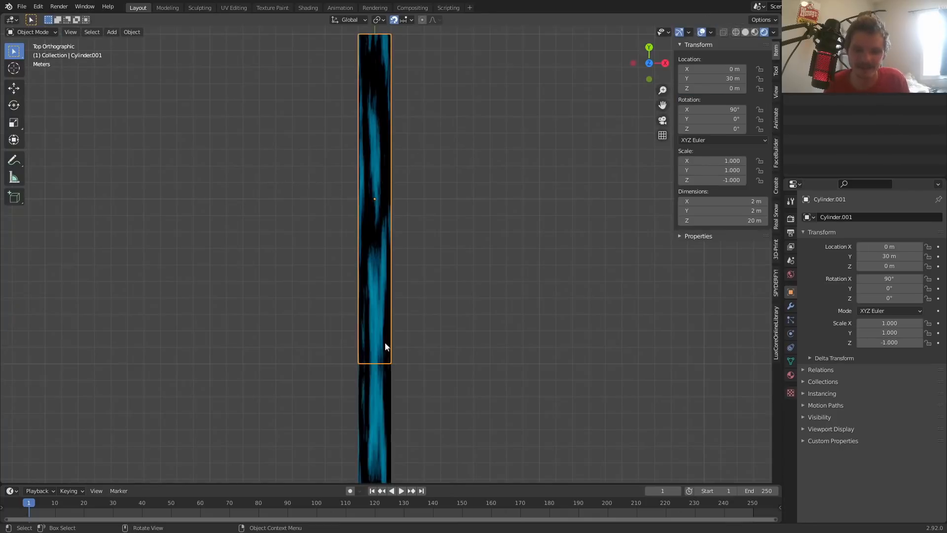
middle_click_drag(411, 373, 331, 313)
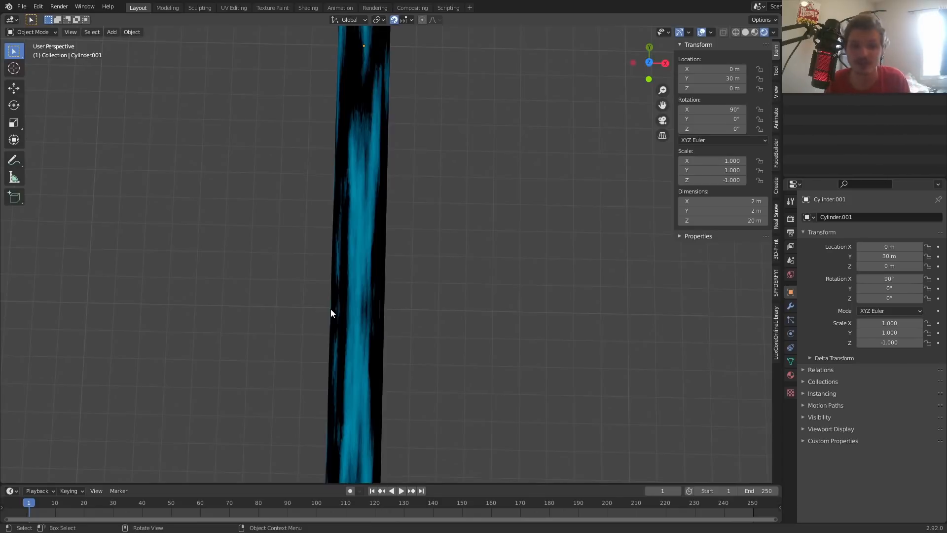
scroll(386, 278, "down", 7)
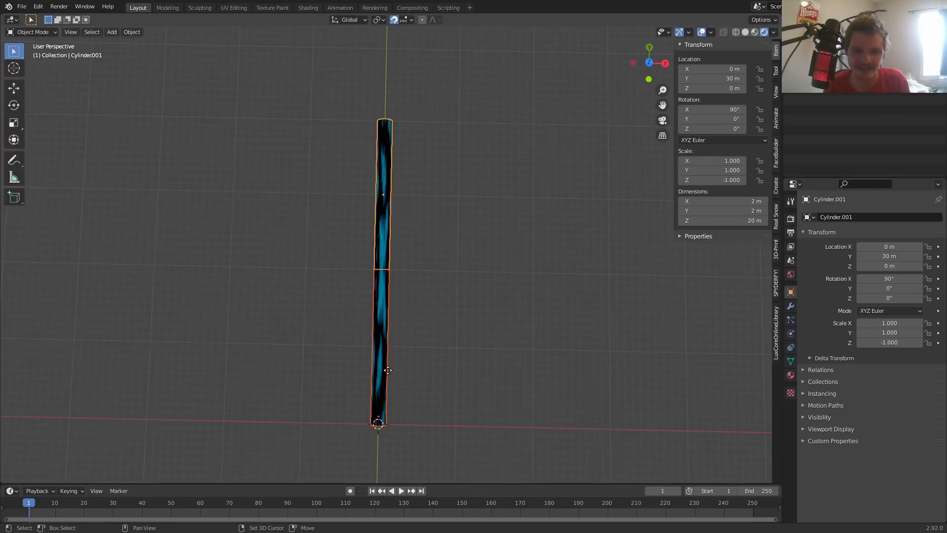
key("shift+d")
left_click(410, 60)
key("ctrl+z")
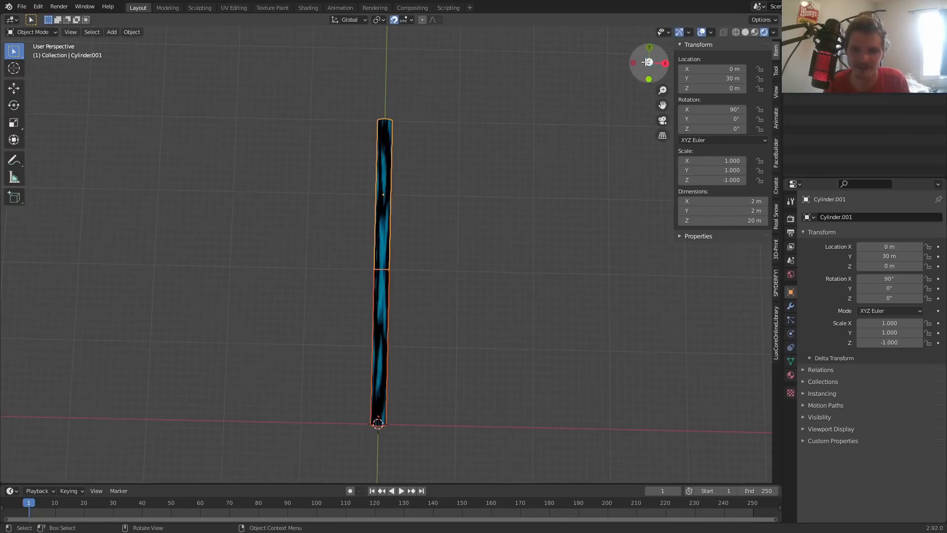
From the top view, duplicate both tubes and place the copies end to end with them, 40 m further along Y.
key("KP_7")
key("shift+d")
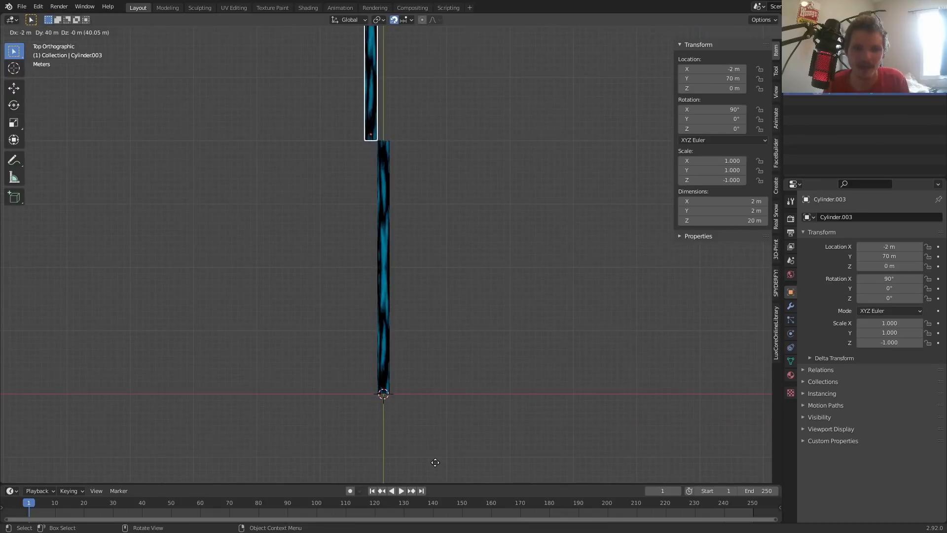
left_click(447, 465)
scroll(444, 294, "down", 4)
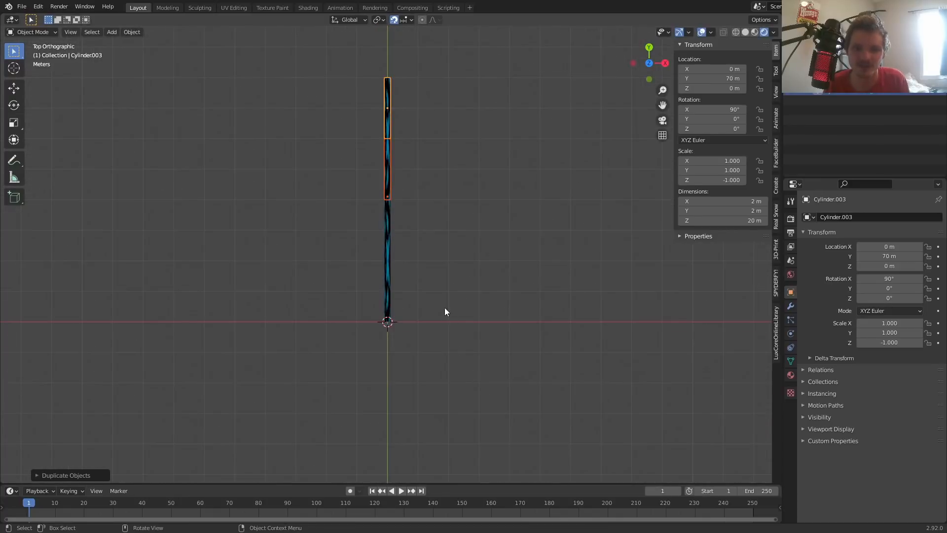
Duplicate all four tubes, place the copies end to end 80 m further along Y, and clear the selection.
left_click_drag(443, 311, 354, 111)
middle_click_drag(424, 150, 451, 289, "shift")
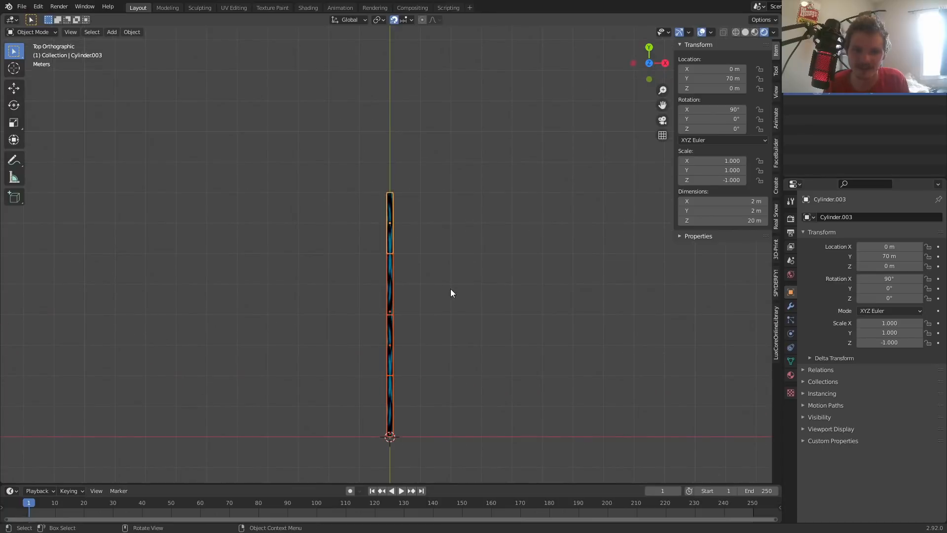
key("shift+d")
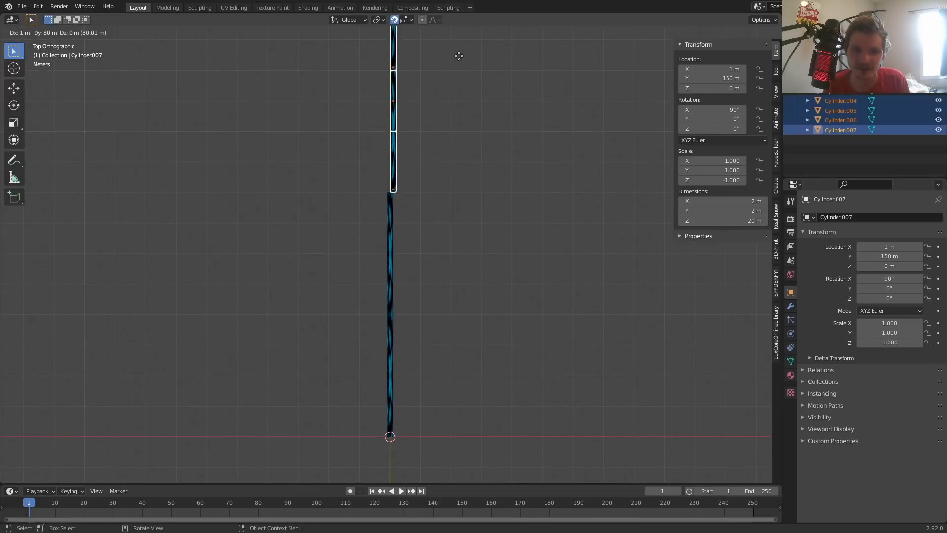
left_click(457, 56)
left_click(460, 200)
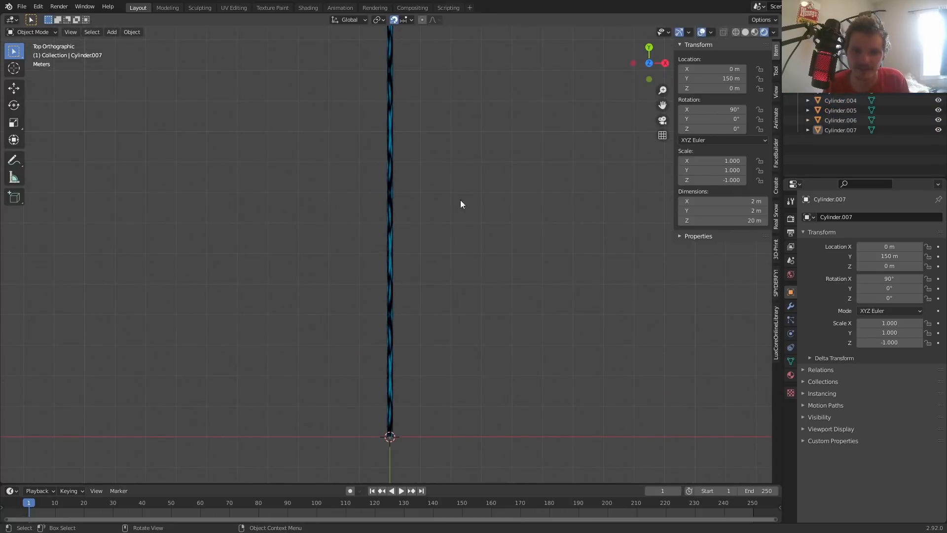
Switch to the camera view, enlarge the timeline, and insert a location keyframe for the camera at frame 1.
scroll(435, 224, "up", 2)
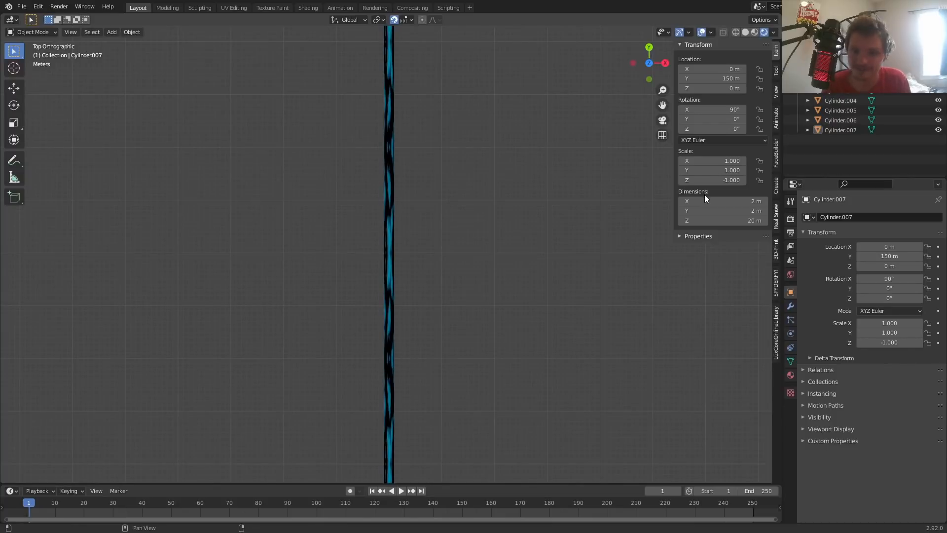
left_click(662, 120)
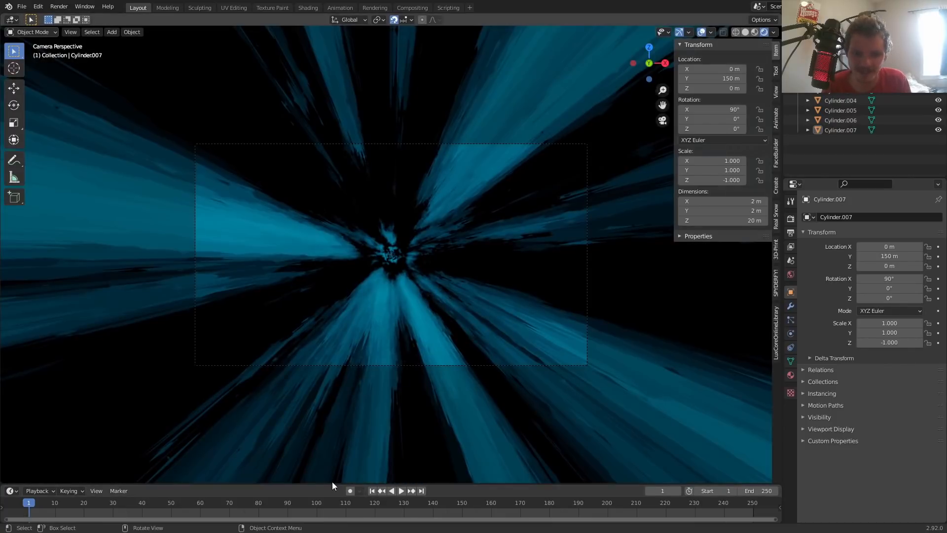
left_click_drag(332, 484, 318, 435)
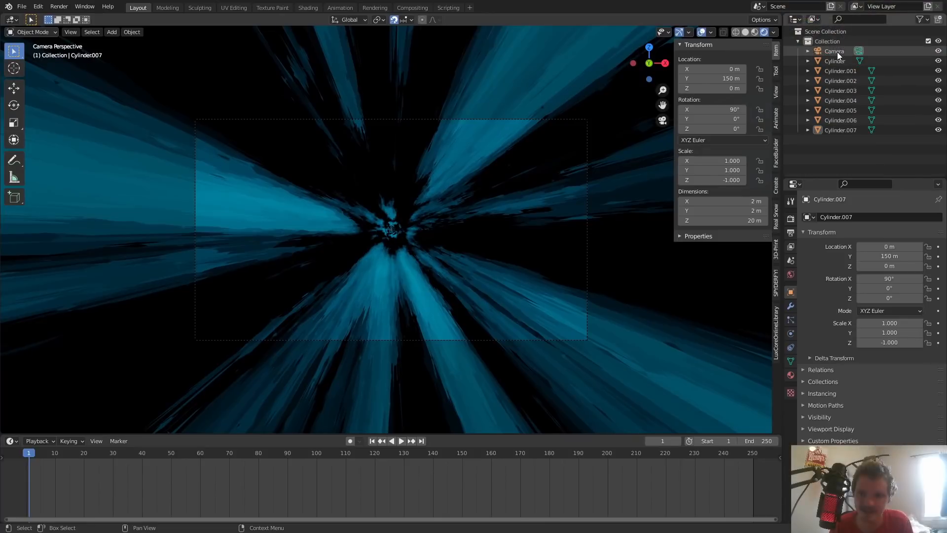
left_click(836, 52)
key("i")
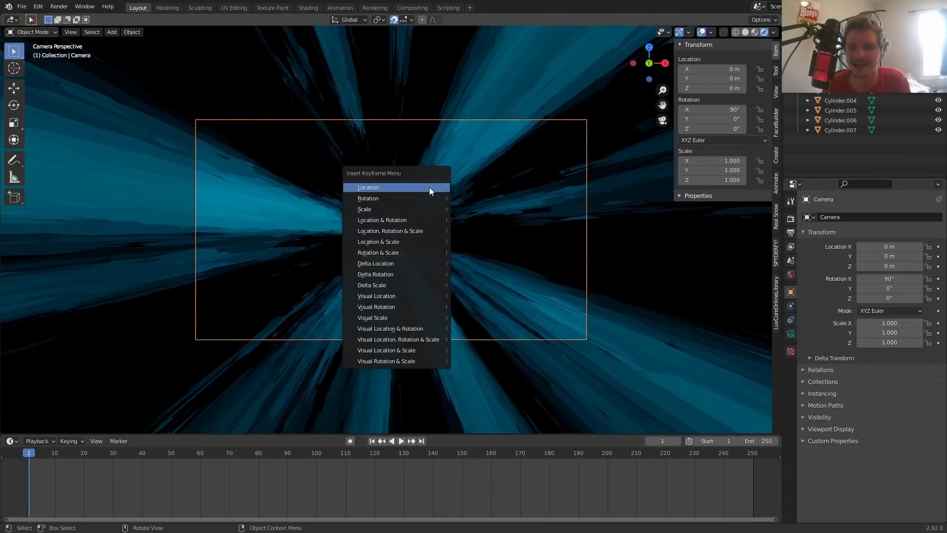
left_click(429, 187)
key("space")
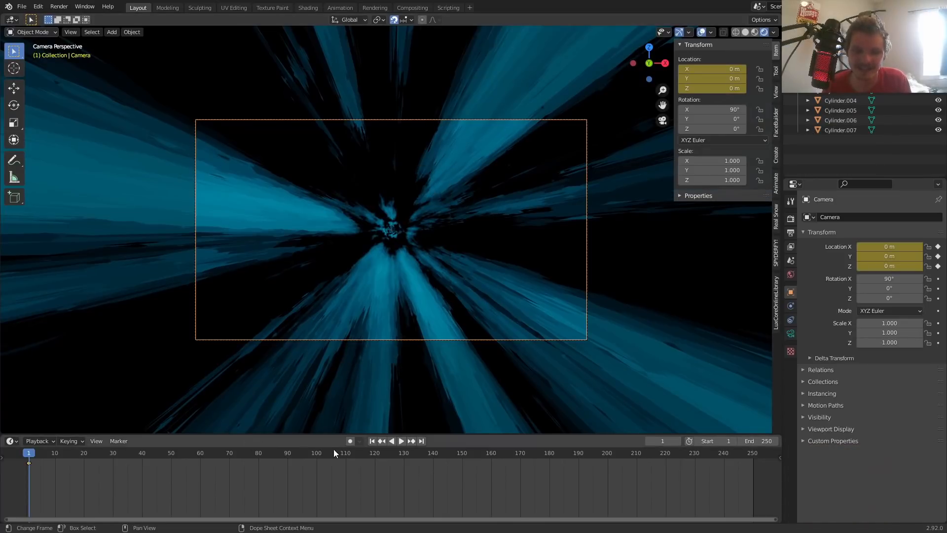
At frame 90, move the camera 40 m along Y in a wireframe top view and keyframe its location.
left_click(288, 452)
key("space")
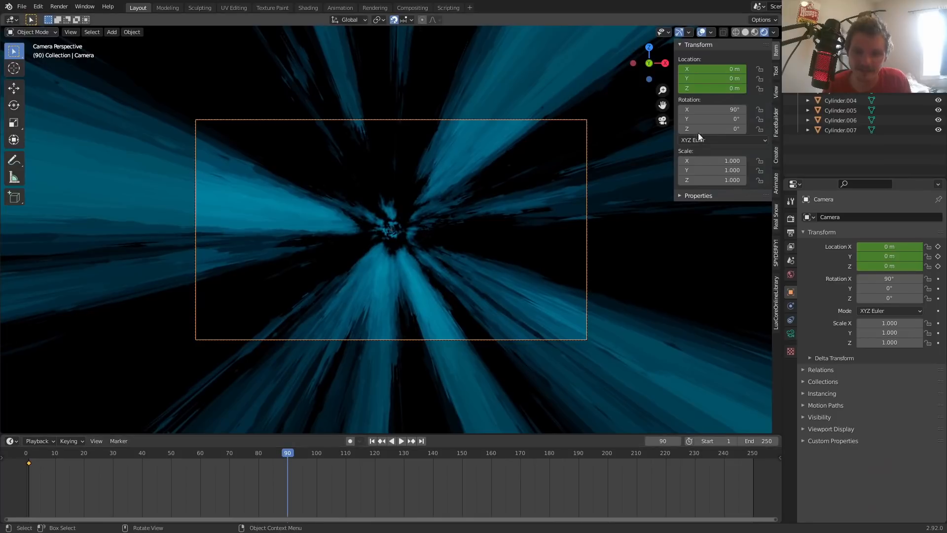
left_click(648, 48)
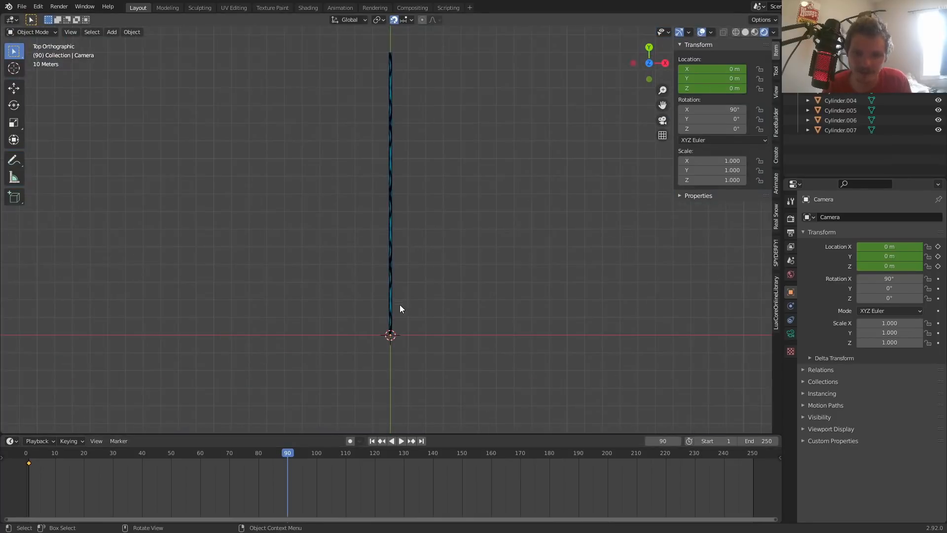
scroll(400, 306, "up", 1)
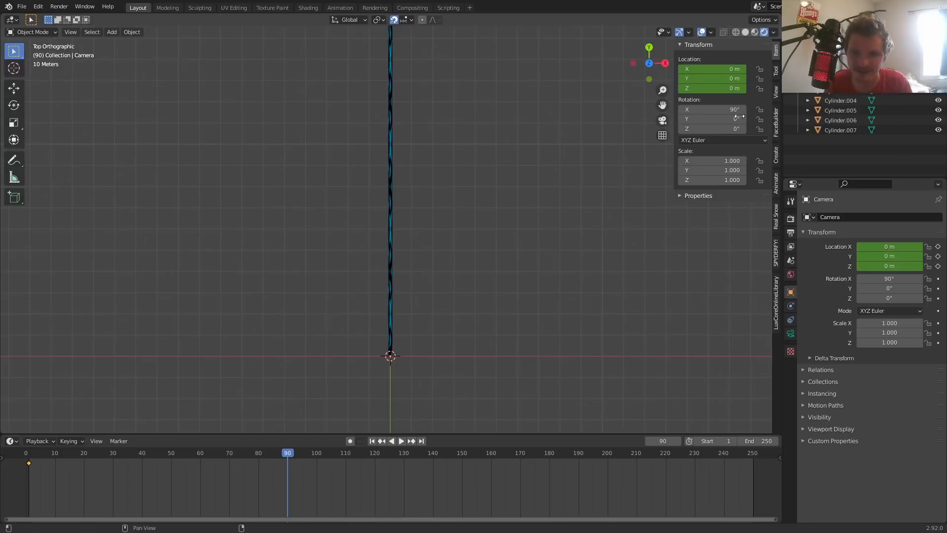
left_click(735, 31)
key("g")
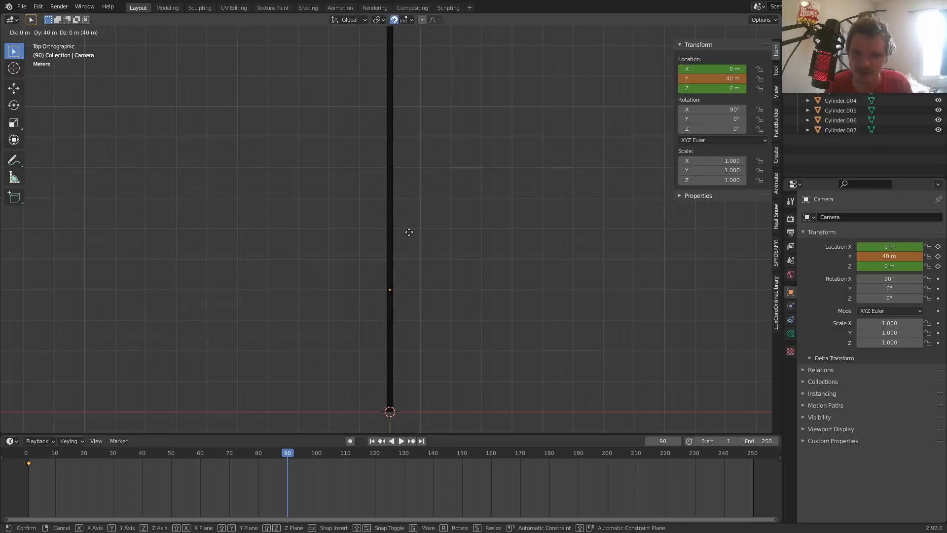
left_click(409, 231)
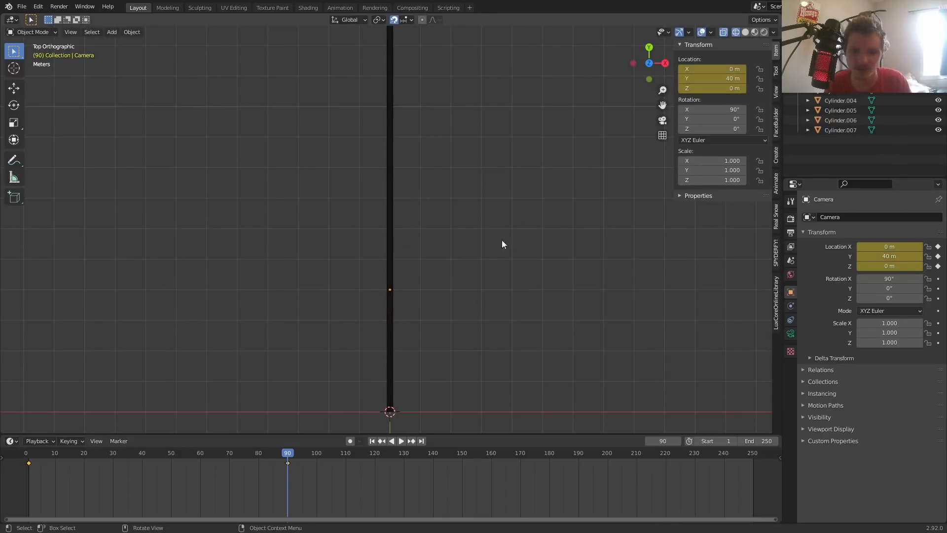
Examine the camera's end position against the joint between the second and third tubes, and reselect the camera.
scroll(431, 358, "up", 3)
left_click(405, 269)
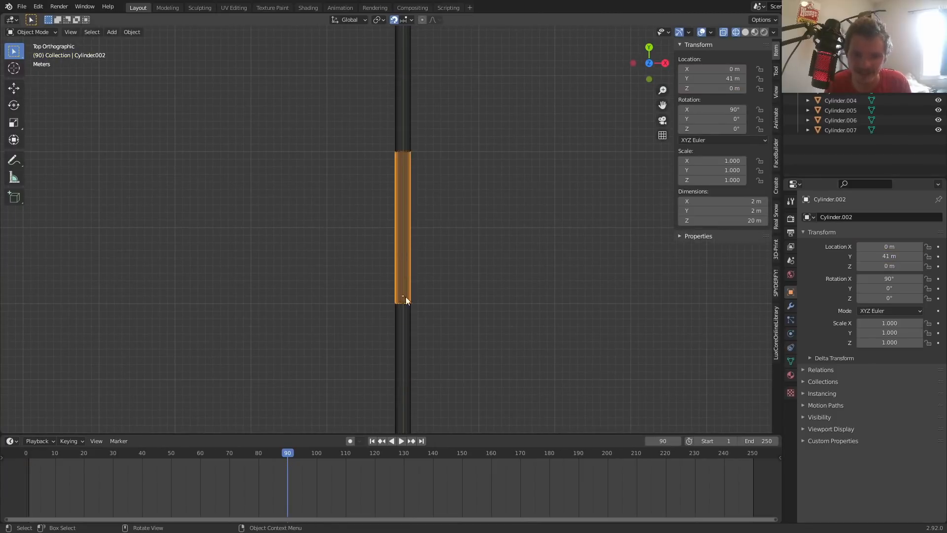
scroll(419, 256, "down", 5)
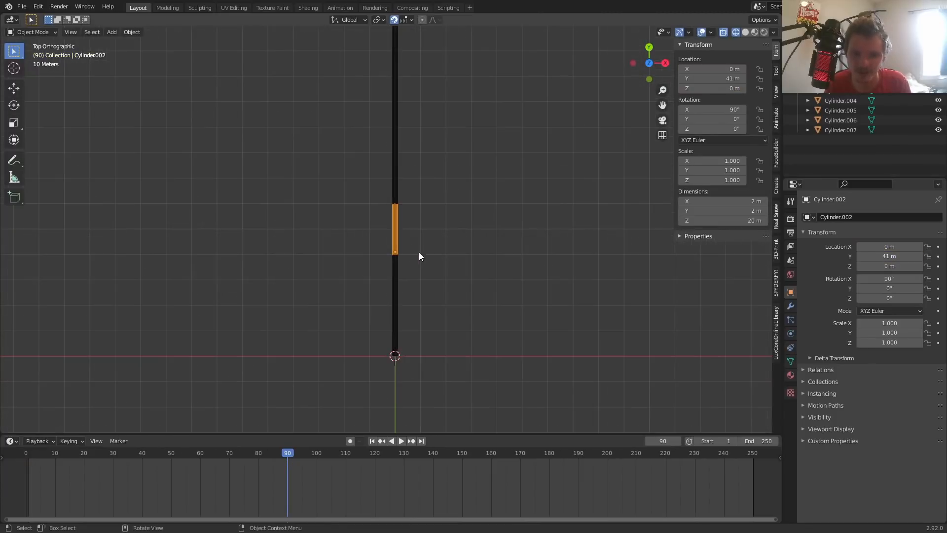
left_click(395, 345)
left_click(397, 293)
left_click(396, 238)
scroll(397, 242, "up", 1)
scroll(415, 309, "up", 5)
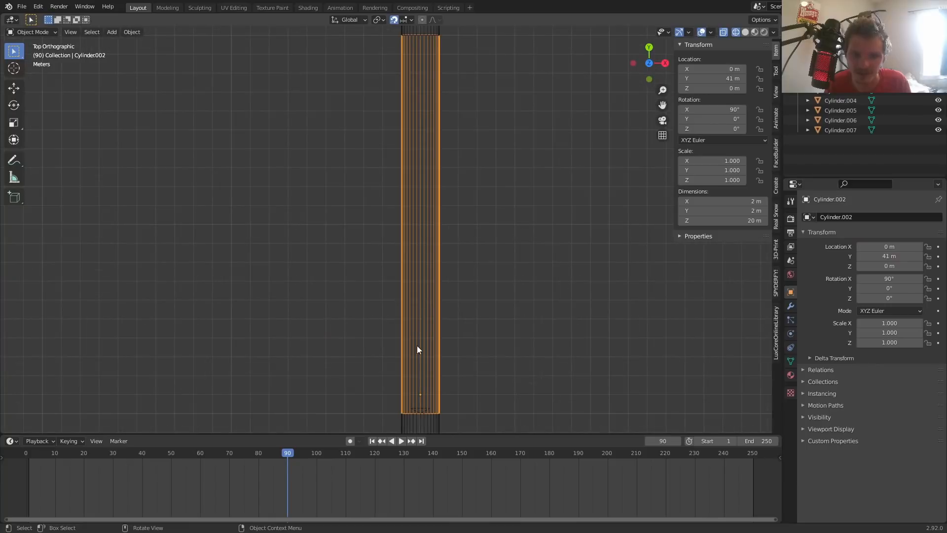
middle_click_drag(428, 399, 476, 342, "shift")
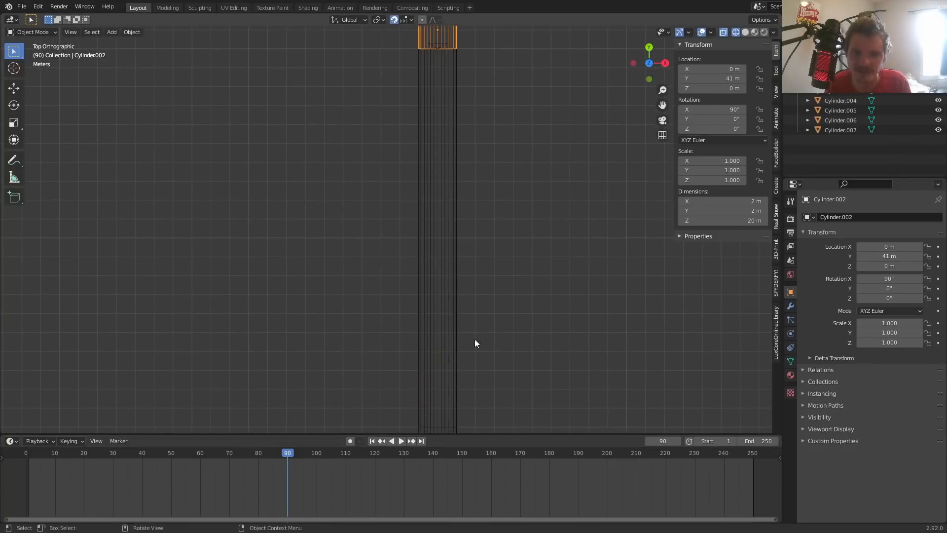
left_click(436, 45)
scroll(489, 110, "down", 3)
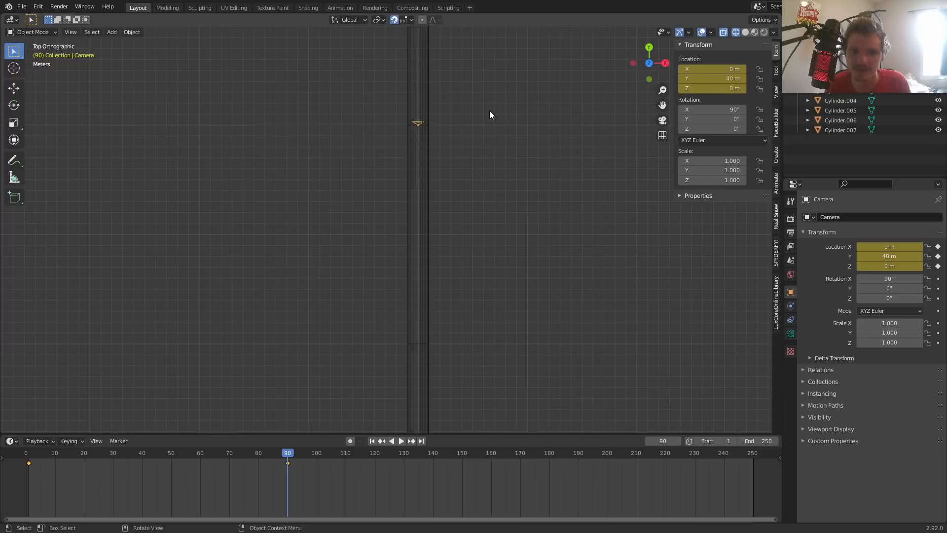
Return to the first frame and set the animation's end frame to 89.
key("shift+Left")
key("space")
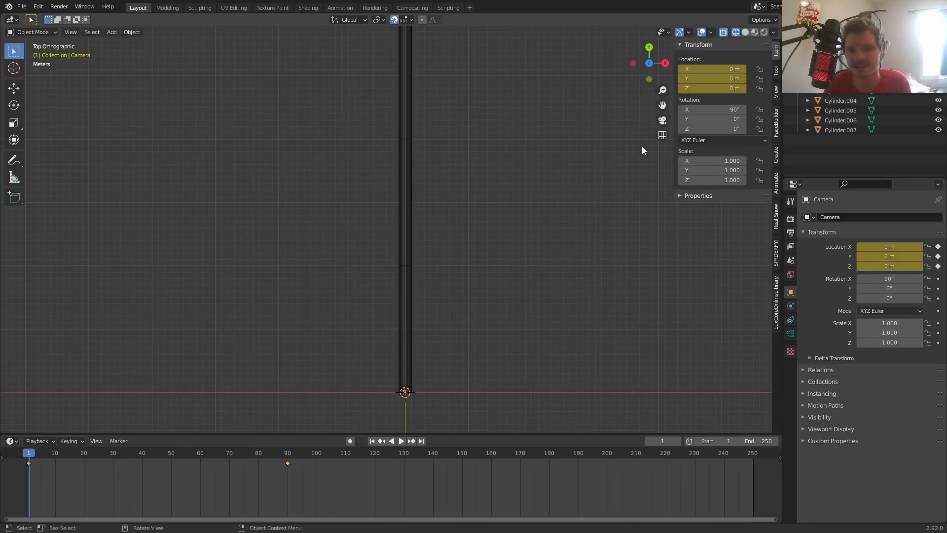
left_click(753, 441)
type("89")
key("Return")
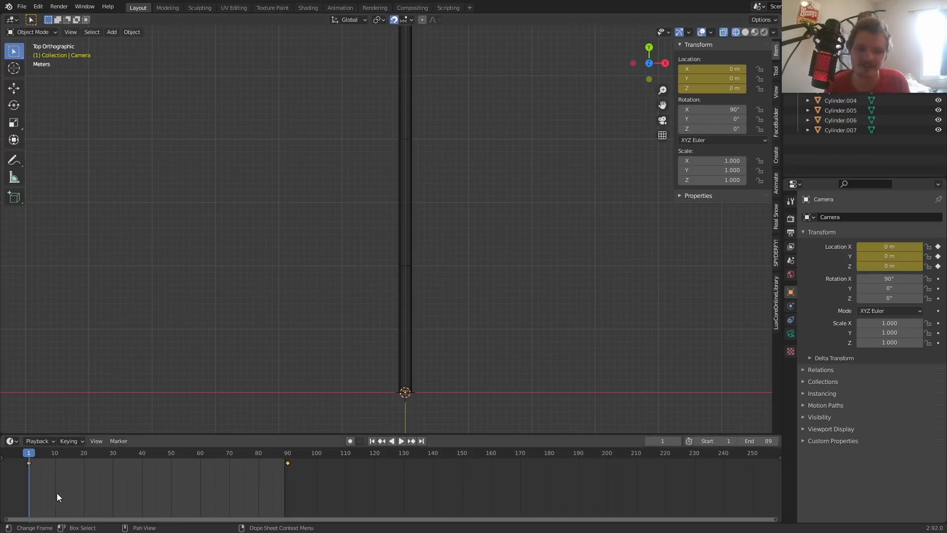
Look through the camera in rendered shading and play the animation.
left_click(662, 120)
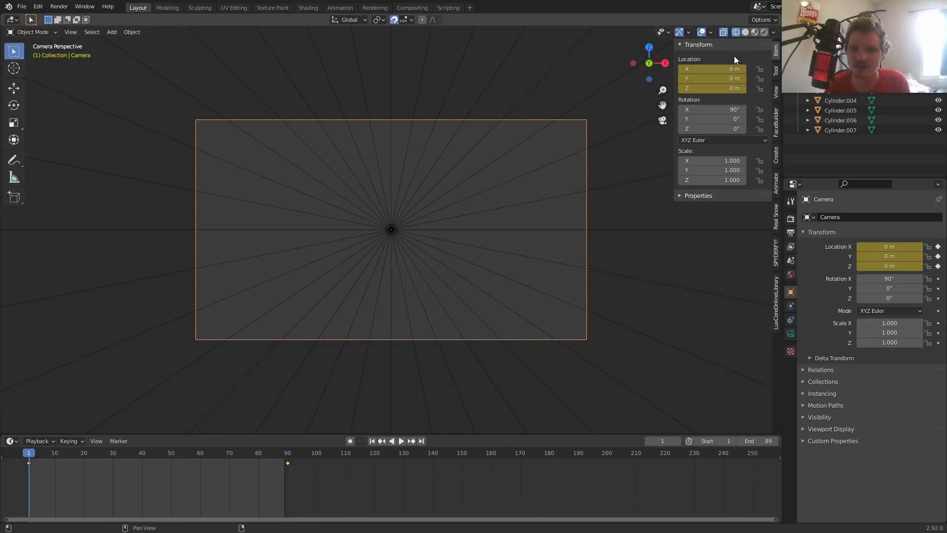
left_click(764, 31)
key("space")
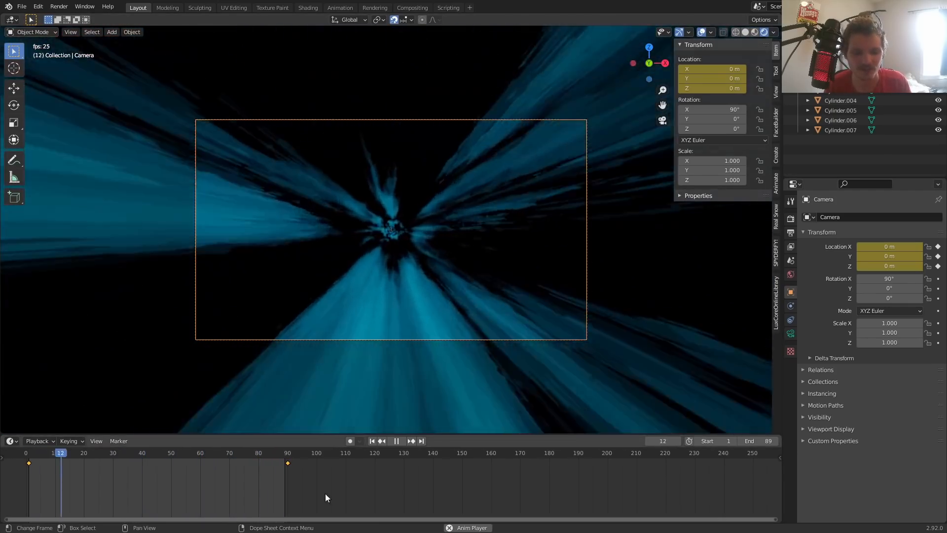
Set the interpolation of both camera location keyframes to Linear.
left_click_drag(353, 517, 30, 445)
key("t")
left_click(82, 466)
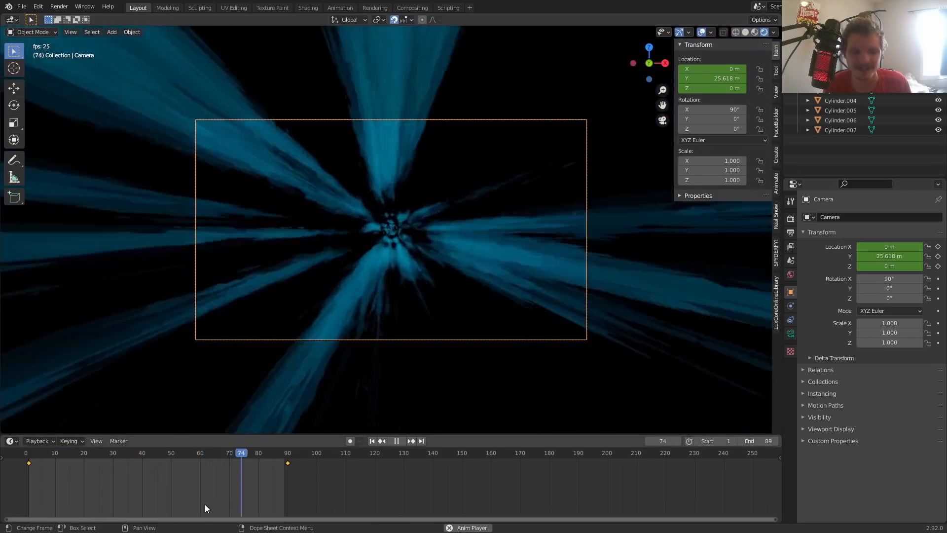
key("t")
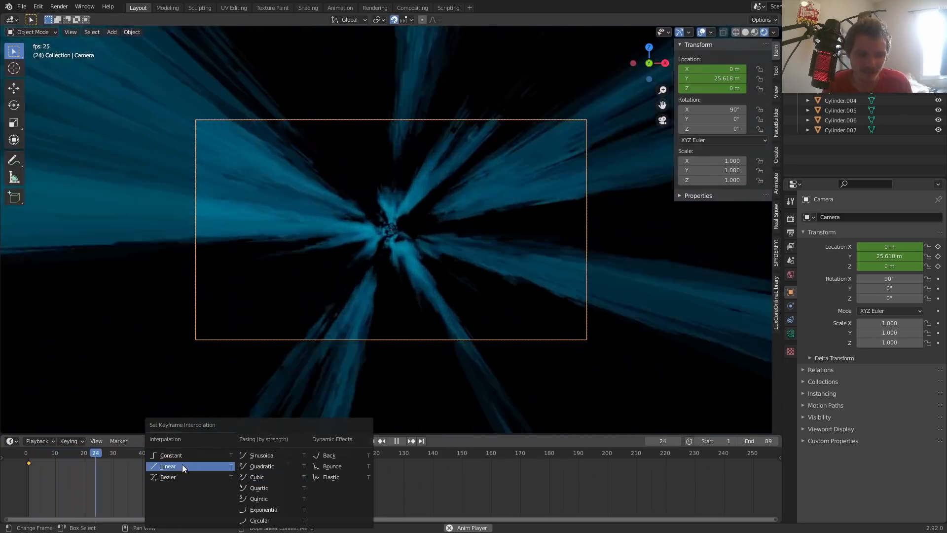
left_click(182, 464)
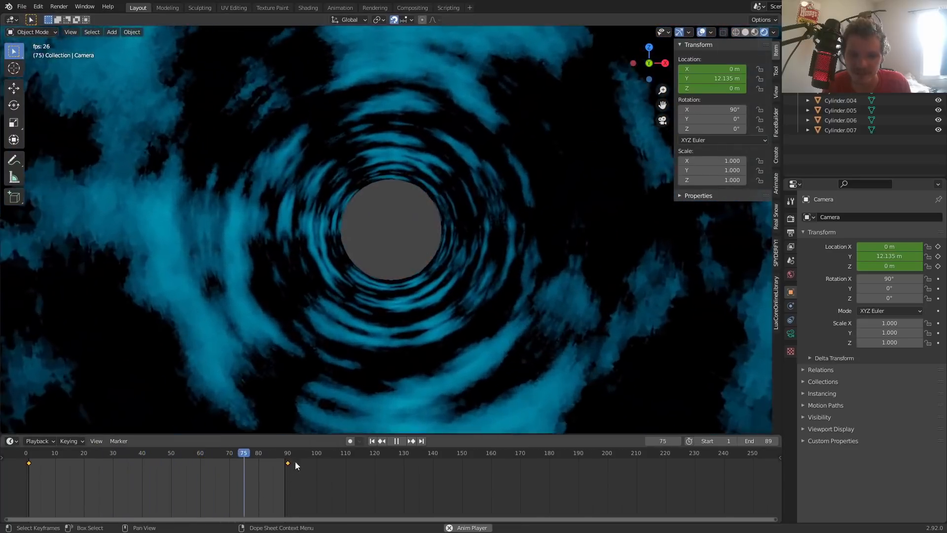
Stop the playback and set the camera's clip end to 1000 m.
key("space")
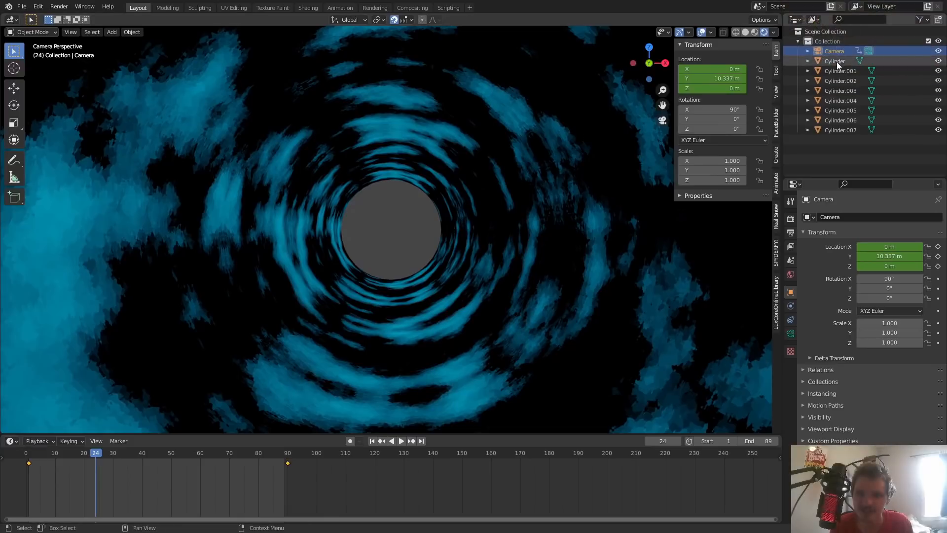
left_click(791, 334)
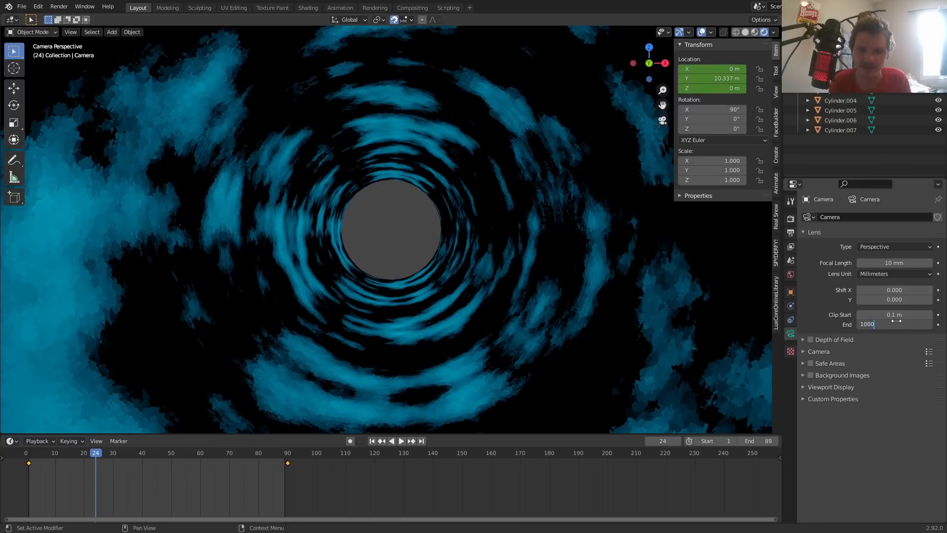
key("Return")
Play across the loop point and compare the tunnel's far opening at frame 89 with frame 1.
left_click(271, 453)
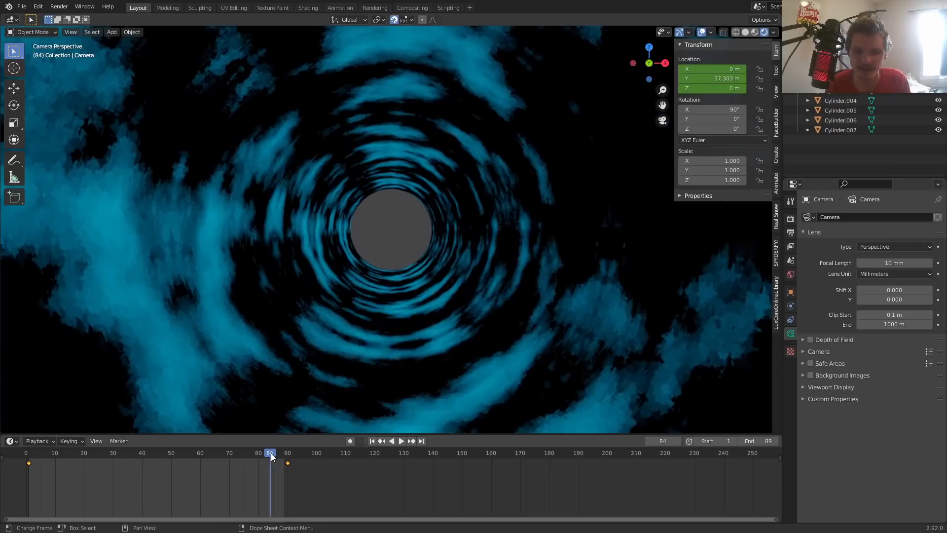
key("space")
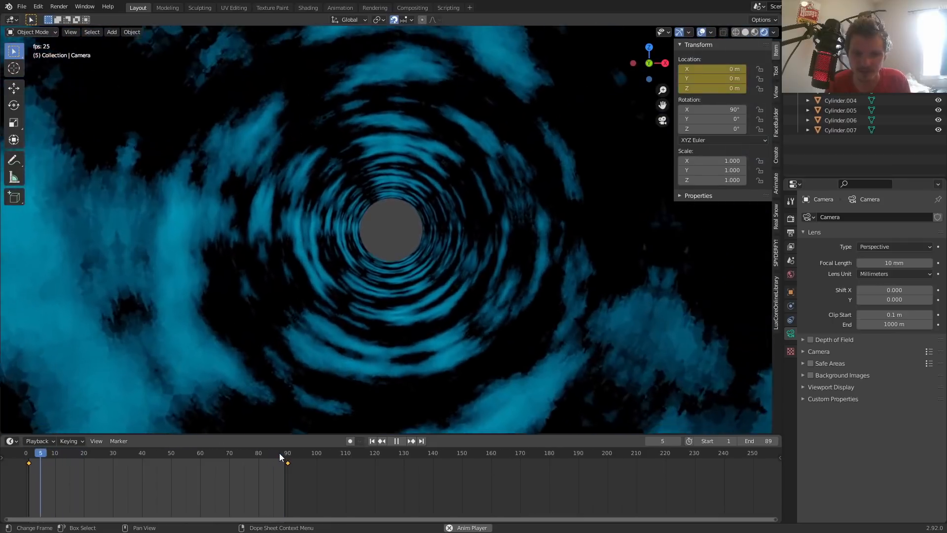
left_click(279, 452)
left_click_drag(279, 454, 285, 452)
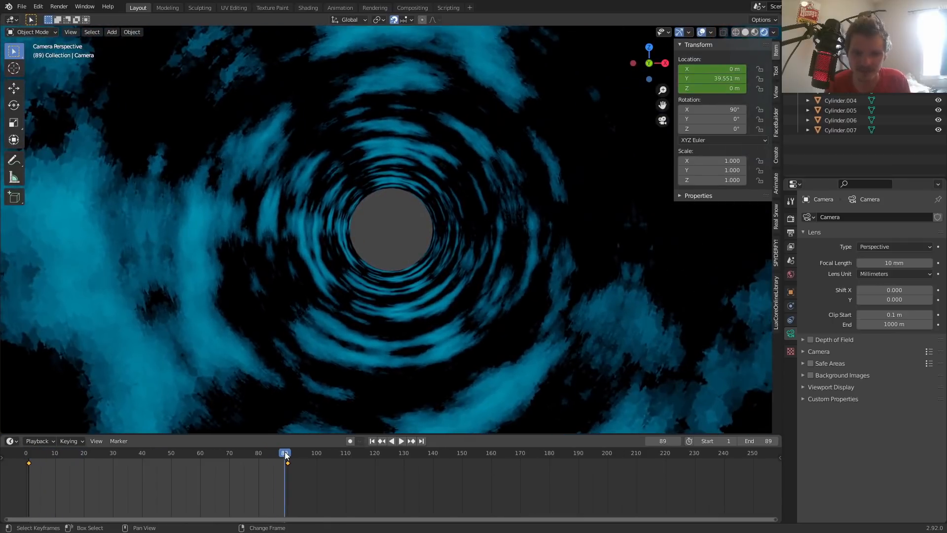
key("shift+Left")
key("shift+Right")
key("shift+Left")
From the top view, duplicate the last two tubes and place the copies end to end, 40 m further along Y.
middle_click_drag(306, 348, 420, 230)
middle_click_drag(413, 169, 399, 218)
left_click(400, 209)
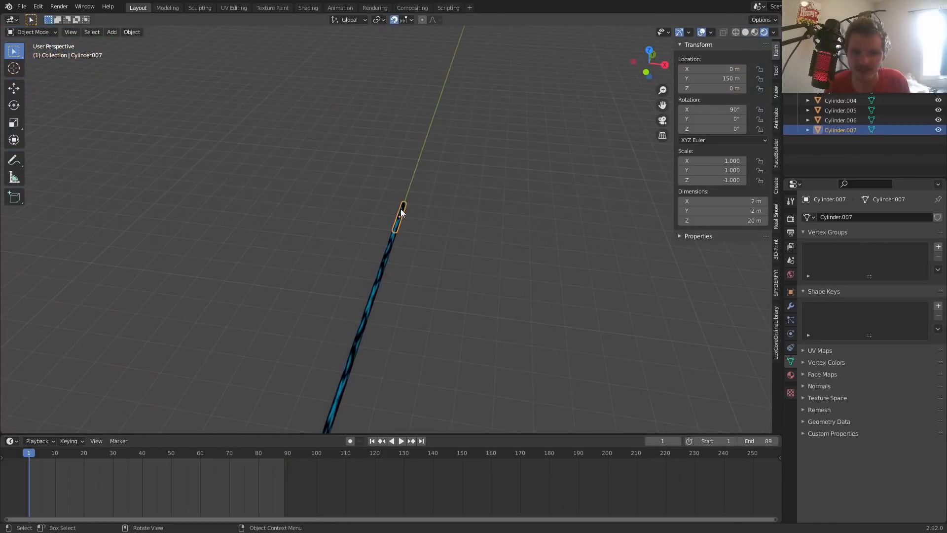
left_click(646, 49)
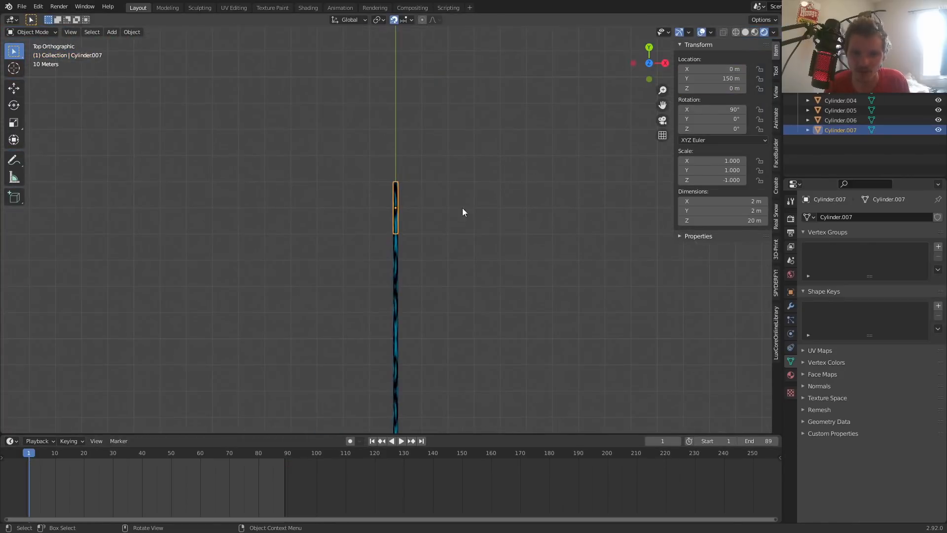
left_click(398, 256, "shift")
scroll(397, 255, "up", 2)
key("shift+d")
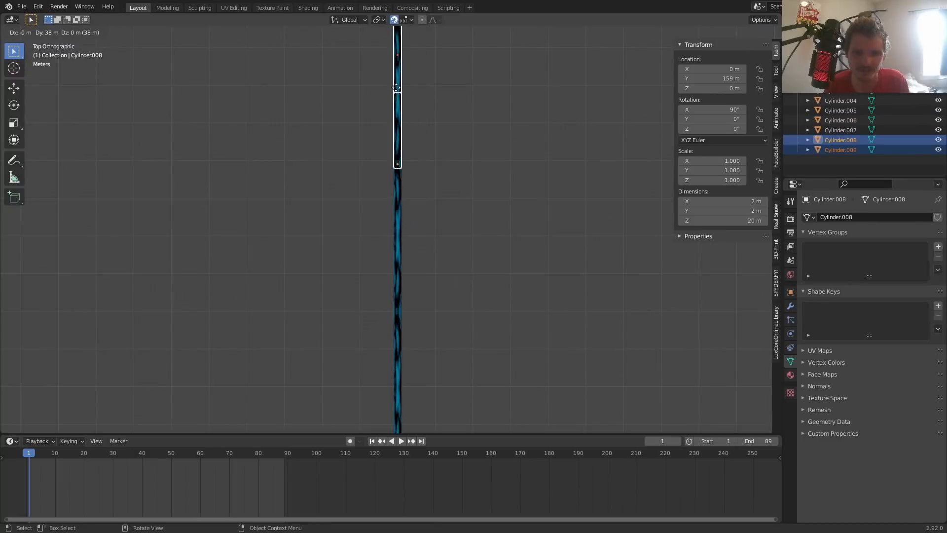
left_click(395, 82)
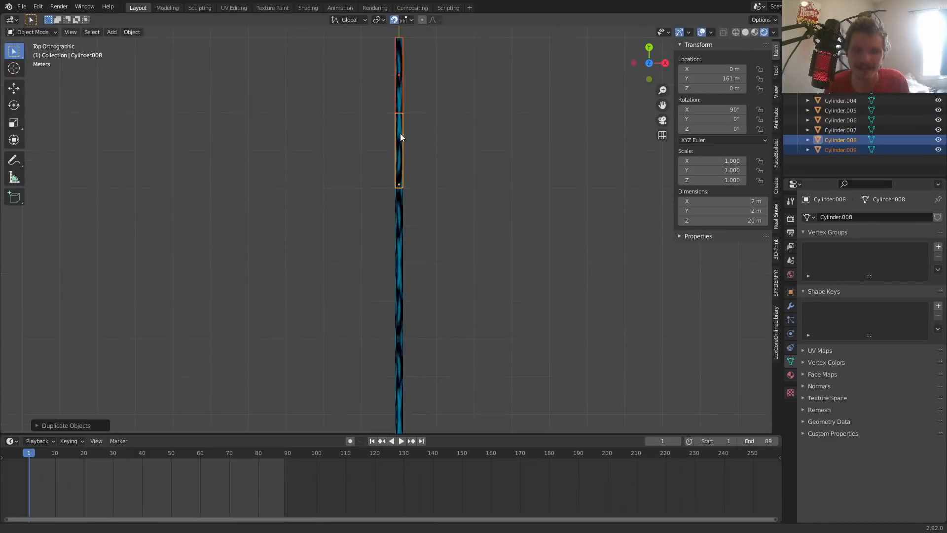
Duplicate the newest pair of tubes and extend the chain by another 40 m along Y.
middle_click_drag(394, 82, 390, 261, "shift")
key("shift+d")
left_click(390, 101)
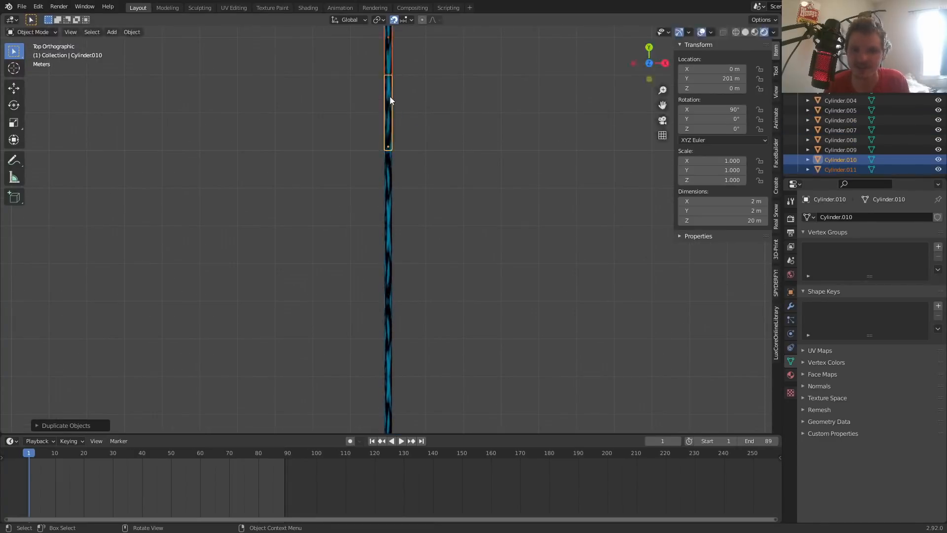
Play the extended tunnel animation through the camera and select the camera.
left_click(664, 119)
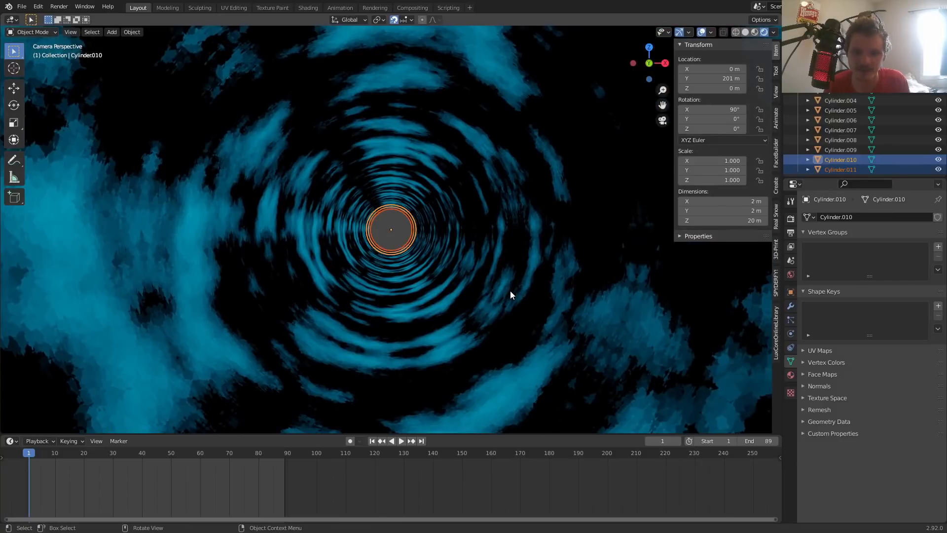
key("space")
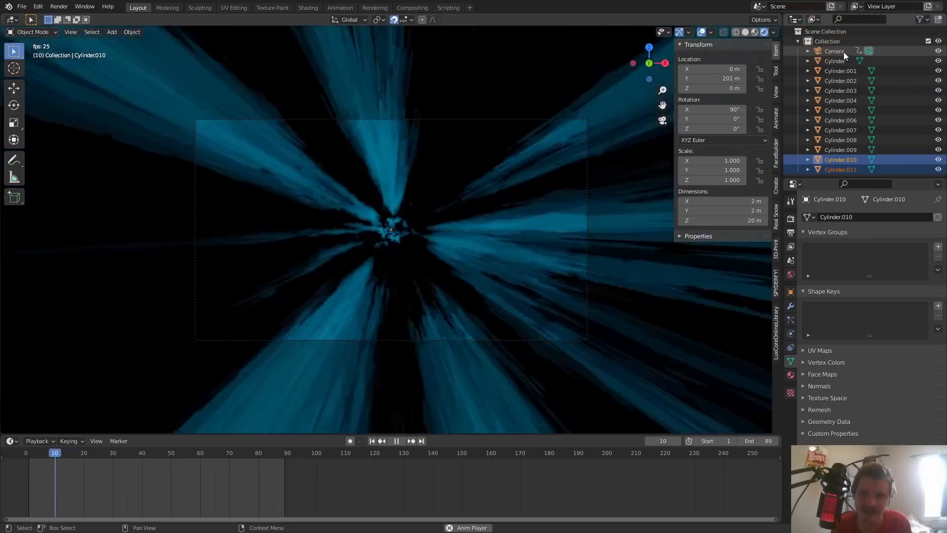
left_click(833, 51)
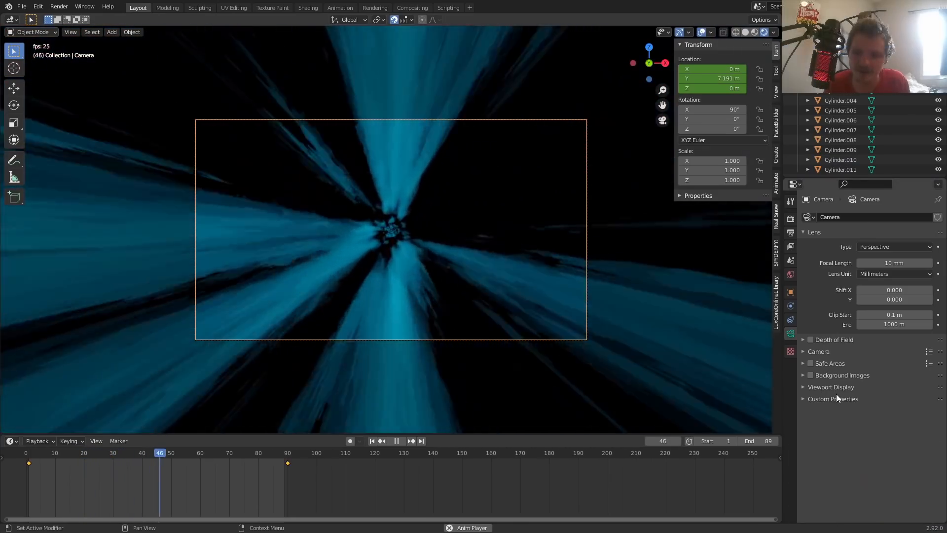
Set the camera's viewport passepartout to 1.000 and stop the playback.
left_click(841, 389)
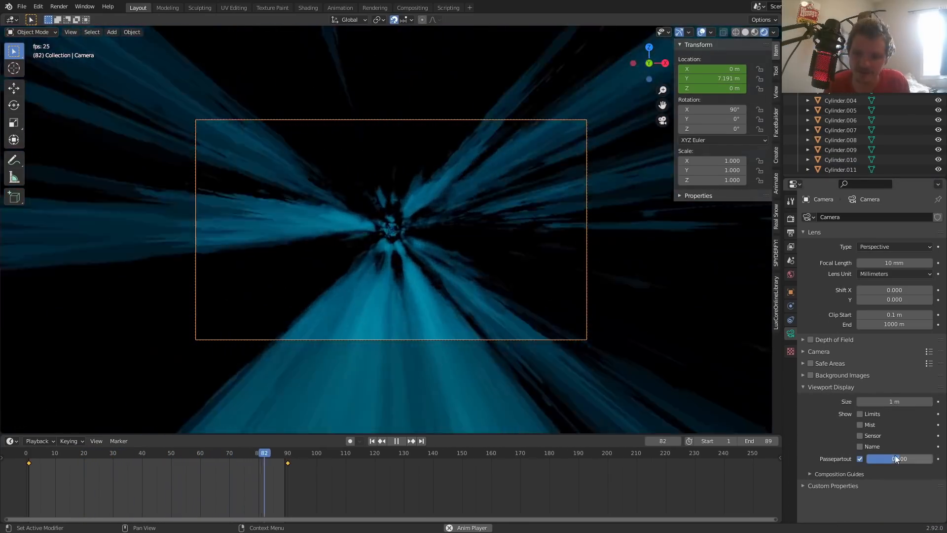
left_click_drag(895, 458, 932, 458)
scroll(526, 281, "up", 2)
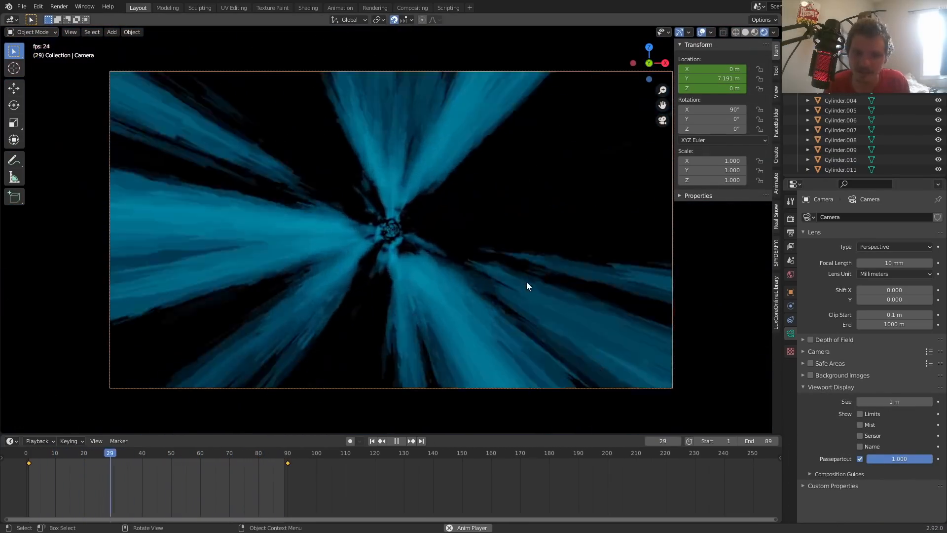
key("space")
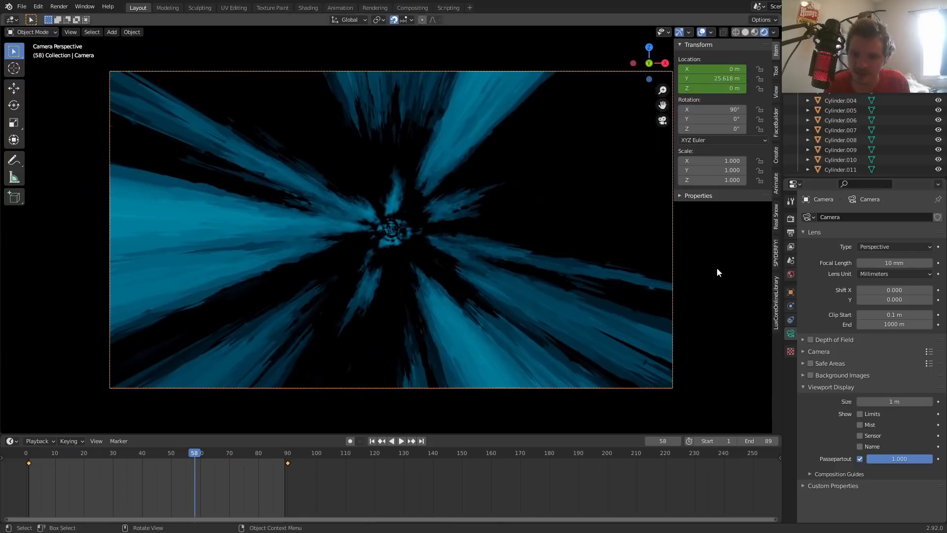
Set the world background color to black.
middle_click_drag(717, 268, 420, 220)
left_click(791, 275)
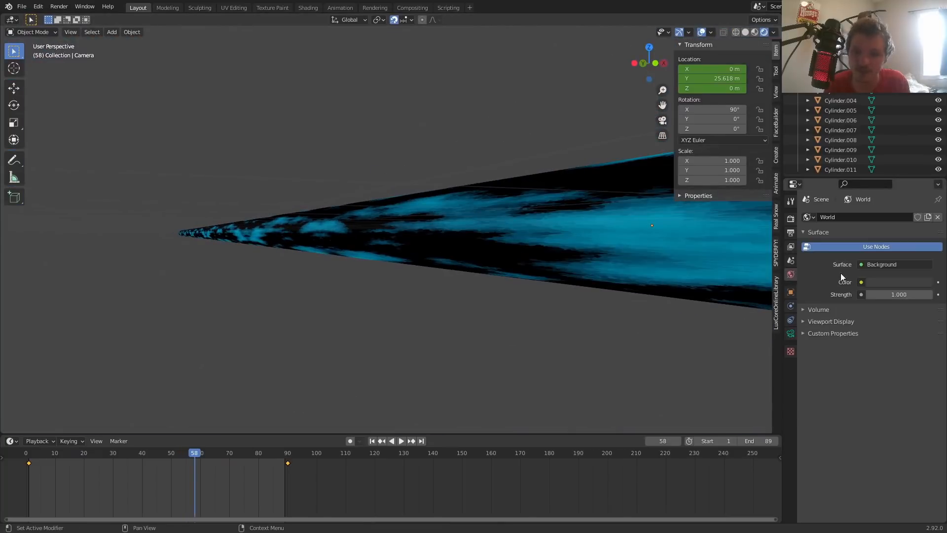
left_click(890, 282)
left_click(924, 212)
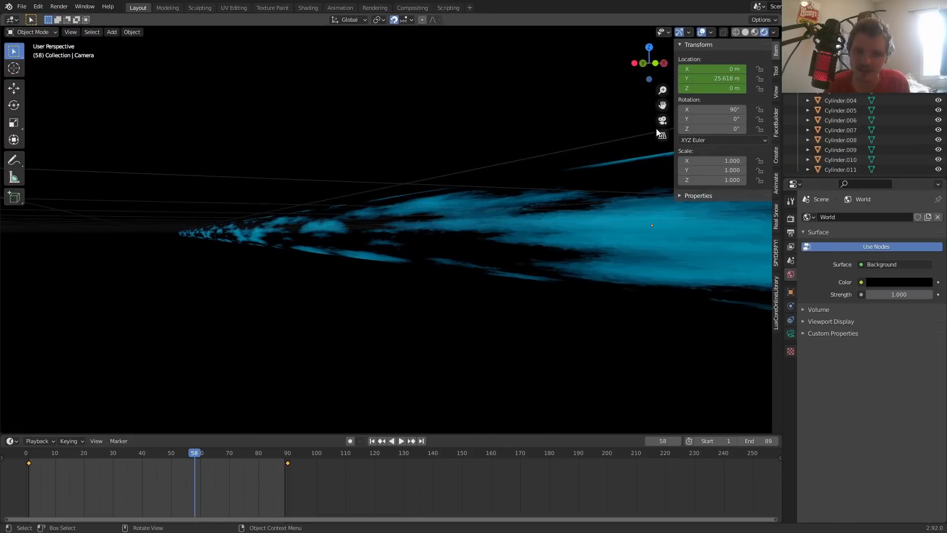
Play the tunnel animation through the camera against the black background and save the file.
left_click(662, 120)
scroll(380, 240, "up", 3)
scroll(399, 226, "down", 5)
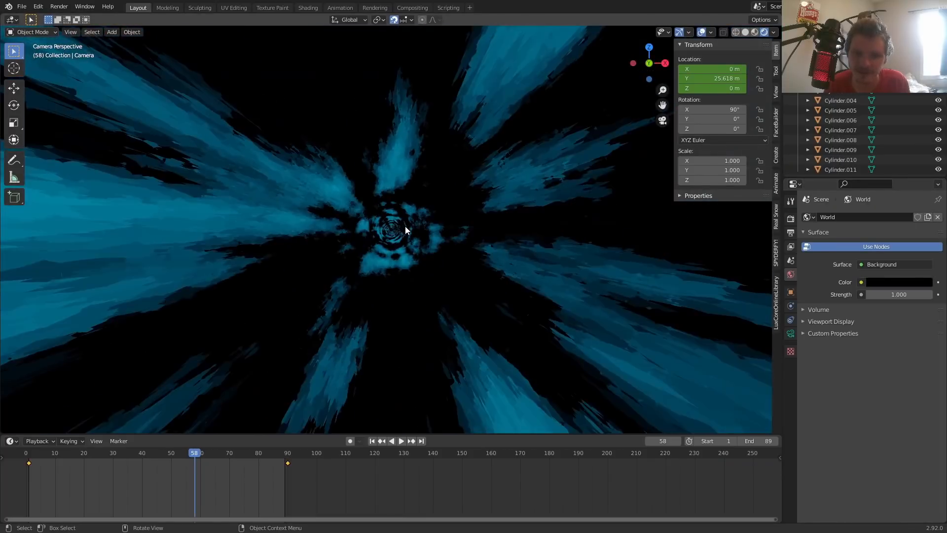
key("space")
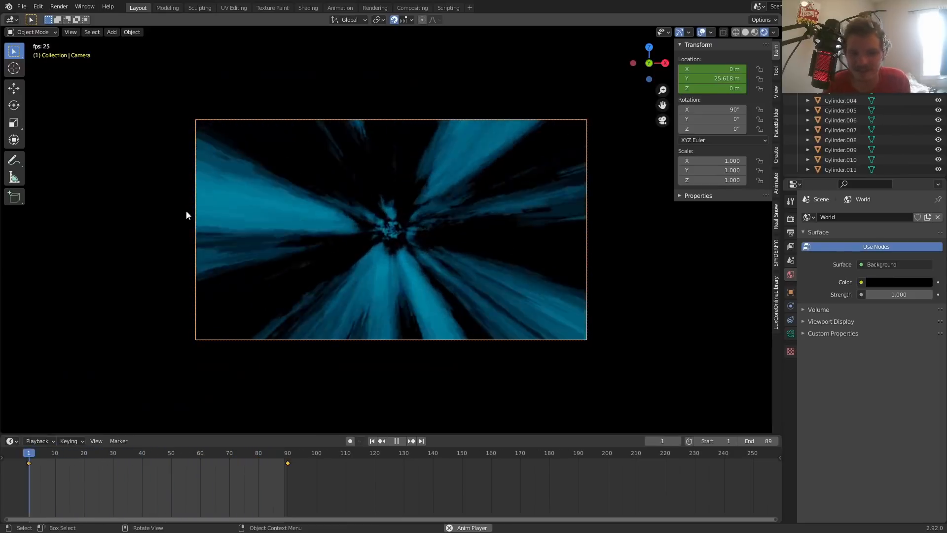
scroll(269, 227, "up", 2)
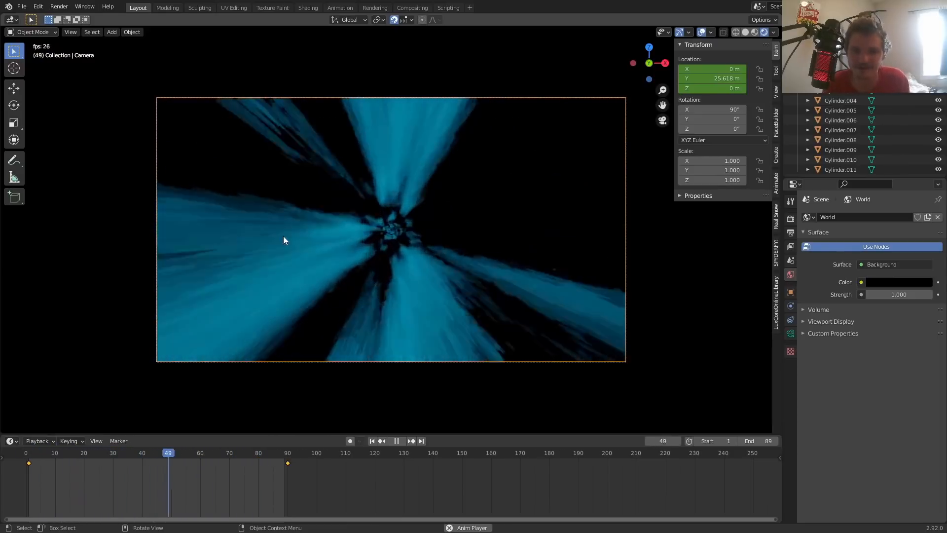
key("ctrl+s")
key("space")
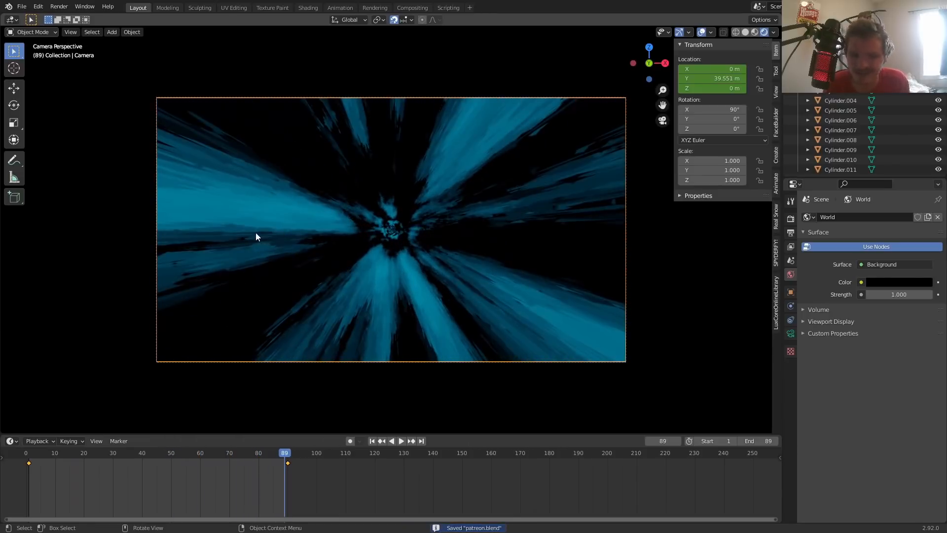
Enable Bloom in the Eevee render settings and set its threshold to 0.
left_click(791, 218)
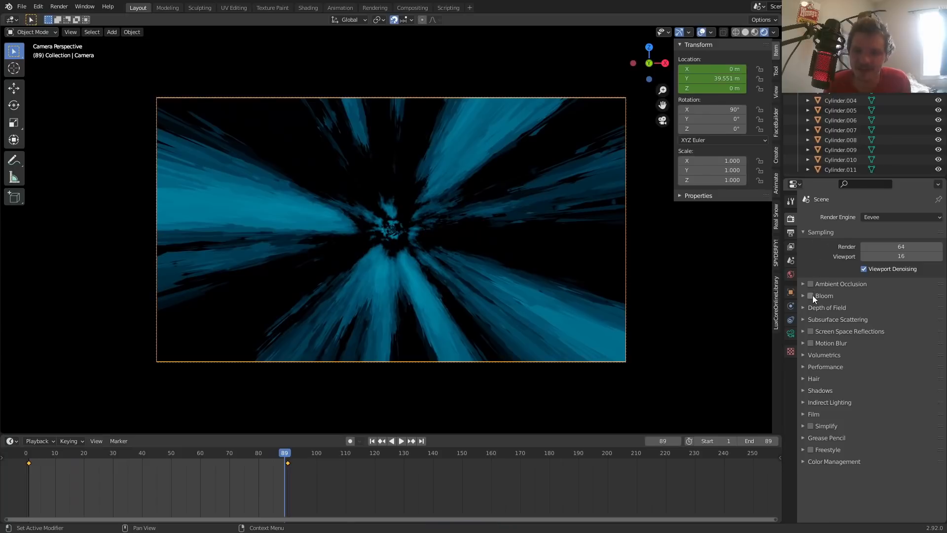
left_click(830, 294)
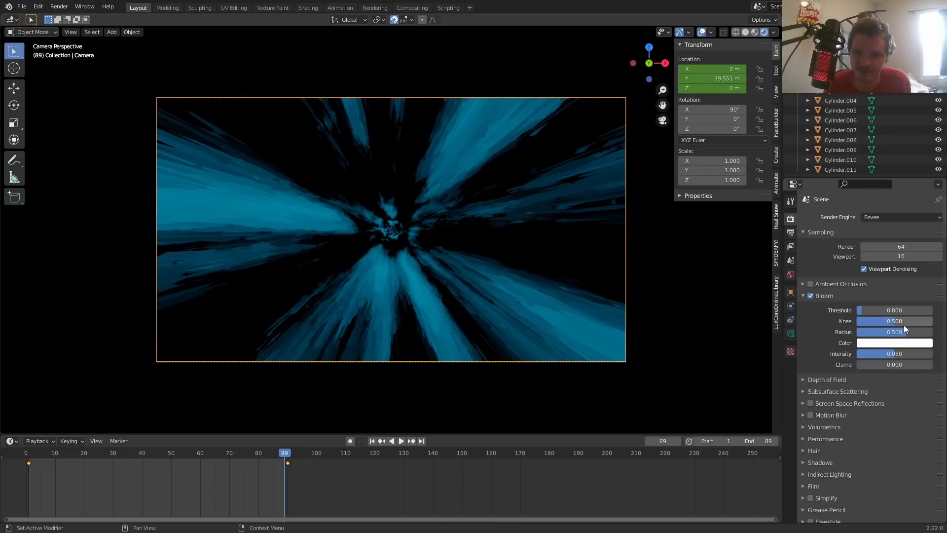
scroll(525, 224, "up", 1)
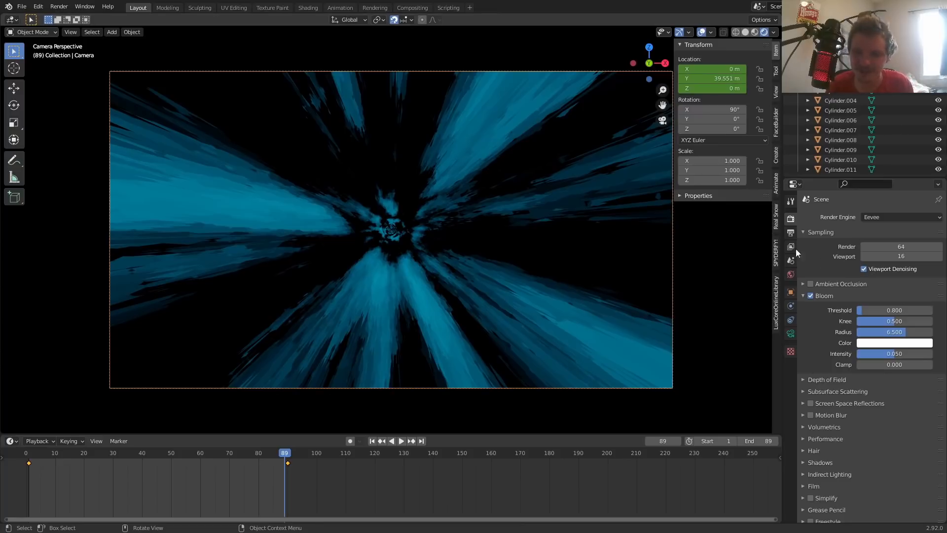
left_click_drag(867, 309, 856, 310)
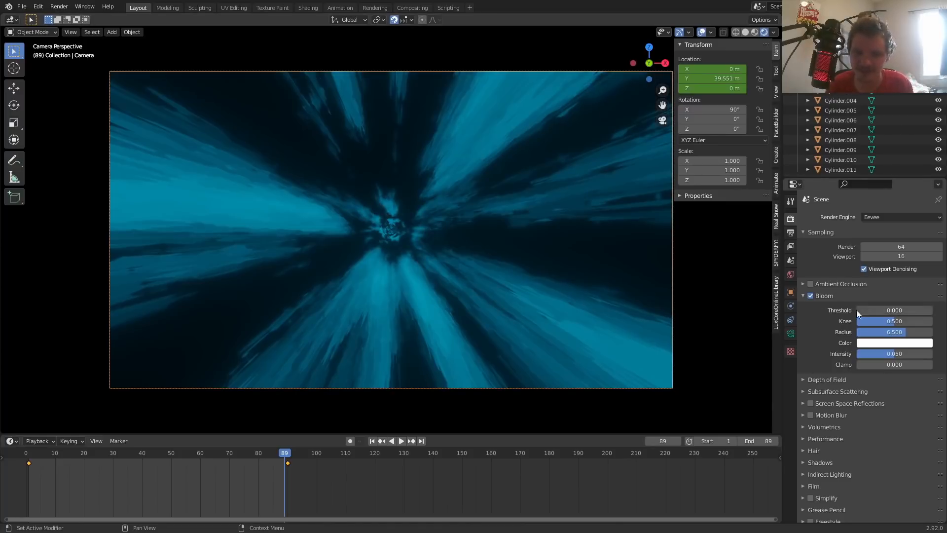
Preview the tunnel playback, enable Motion Blur and save the file.
key("space")
key("space")
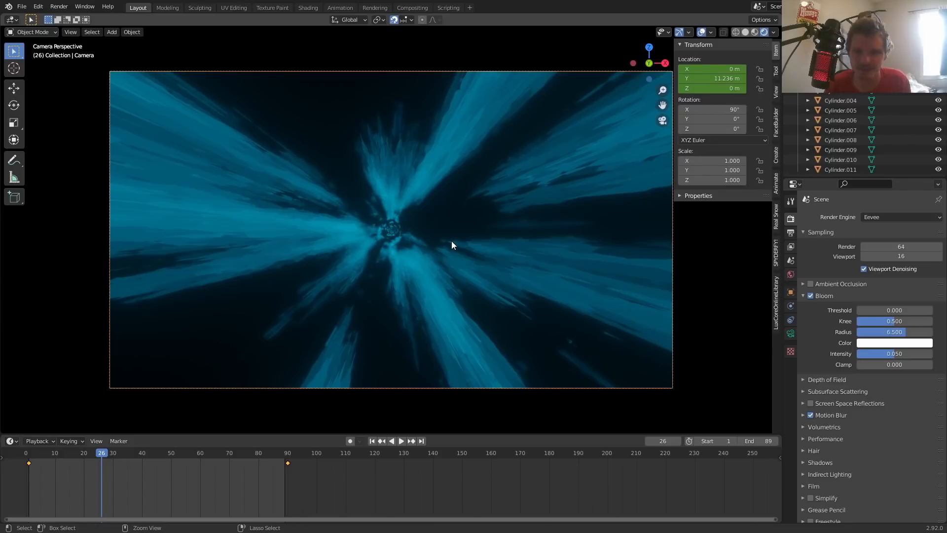
key("ctrl+s")
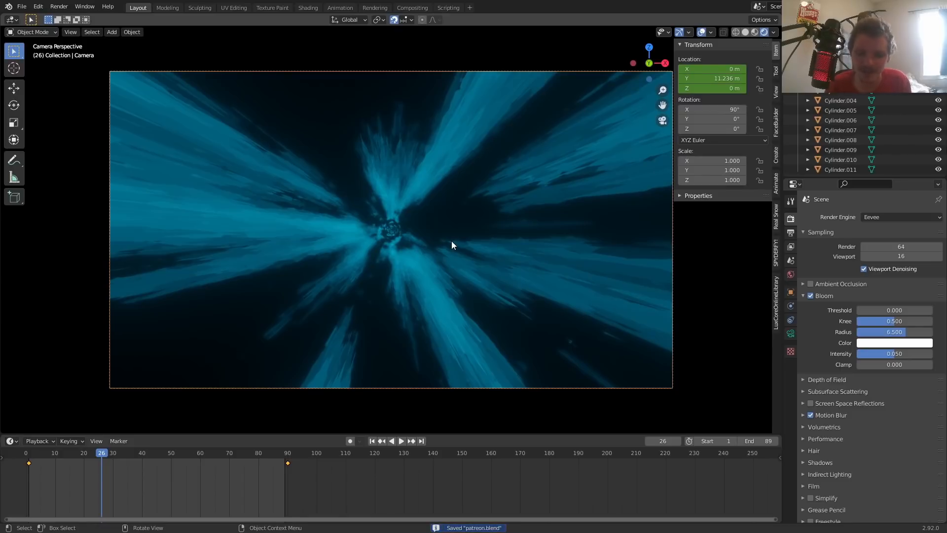
Render frame 26 as a still, examine the bloom and motion blur, and close the render.
key("F12")
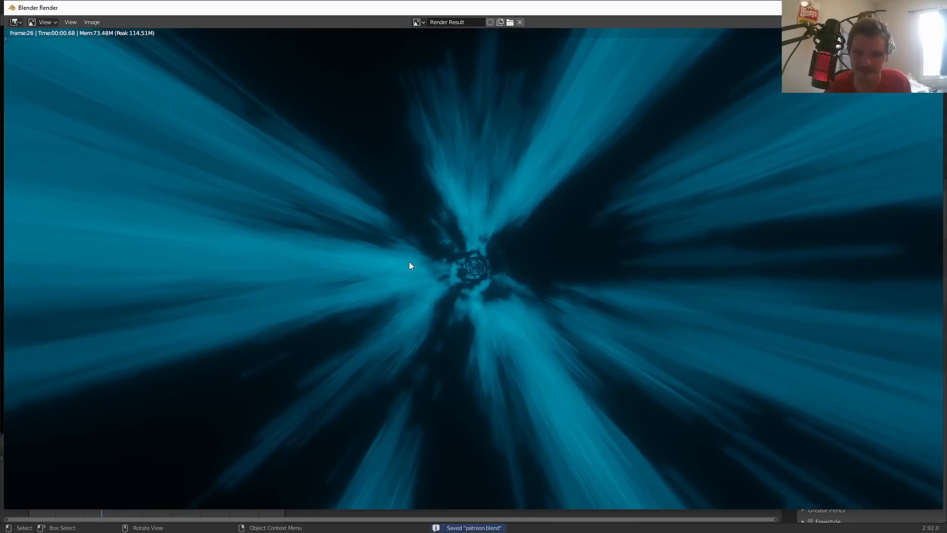
scroll(395, 284, "down", 2)
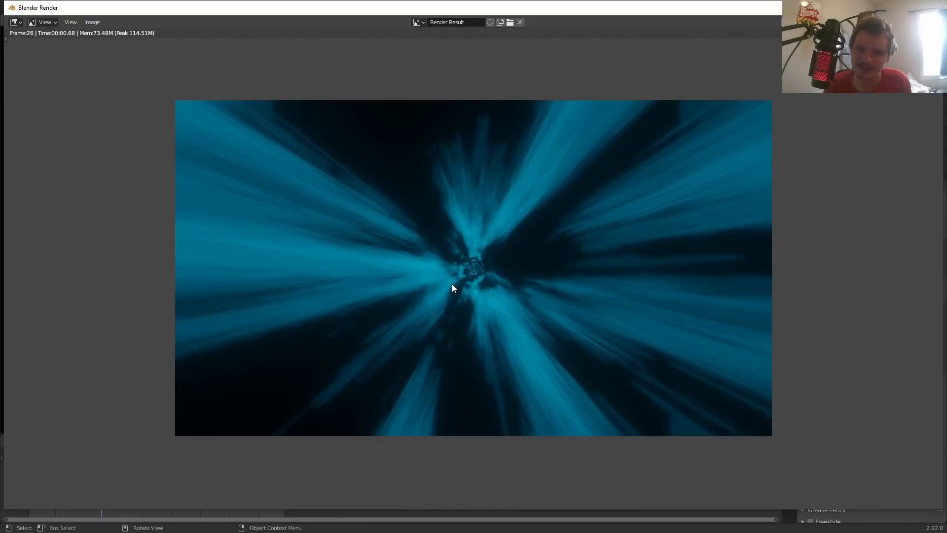
scroll(451, 283, "up", 1)
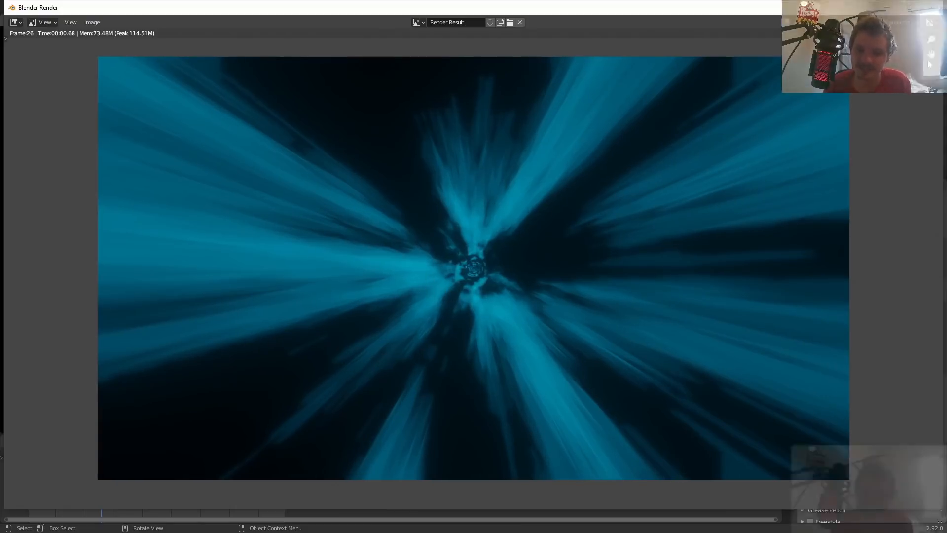
key("Escape")
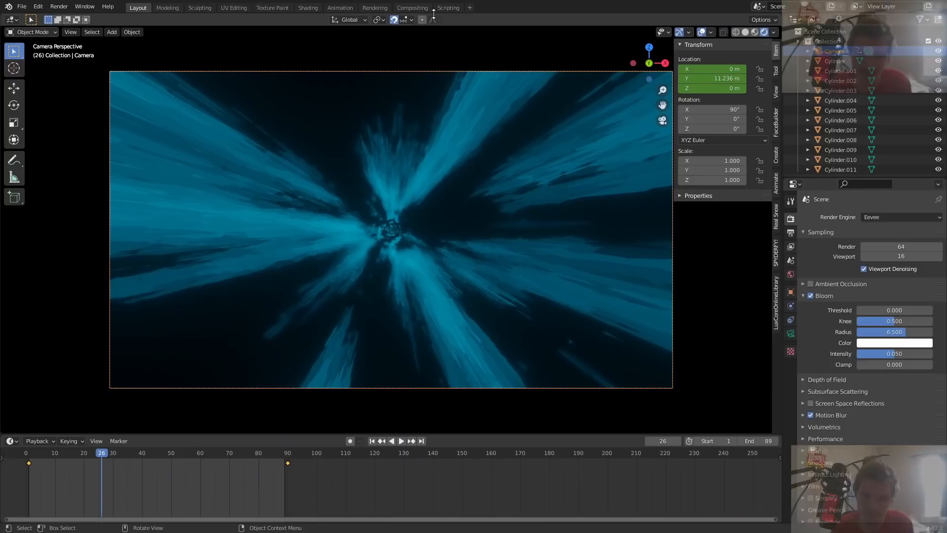
Switch to the Shading workspace, go to frame 1 and select the first tunnel cylinder to open its material nodes.
left_click(309, 8)
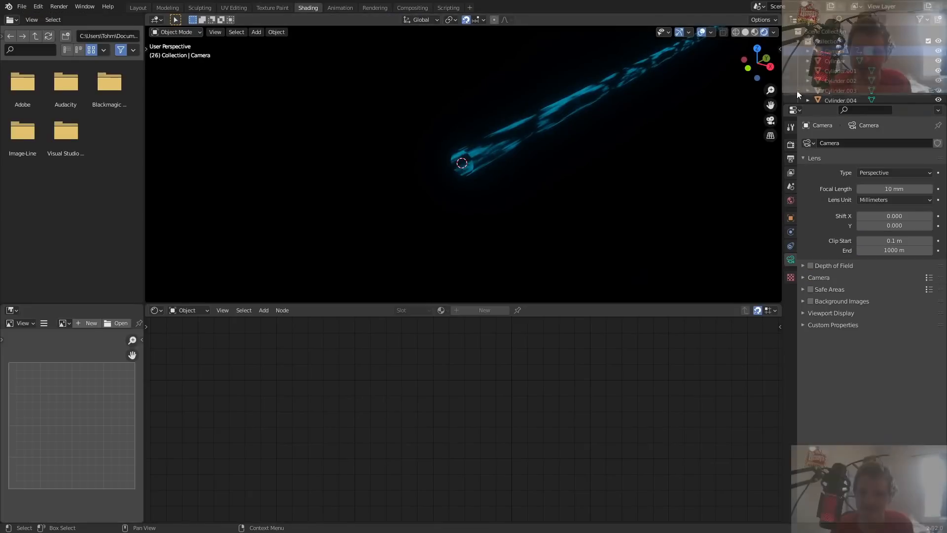
left_click(770, 121)
key("shift+Left")
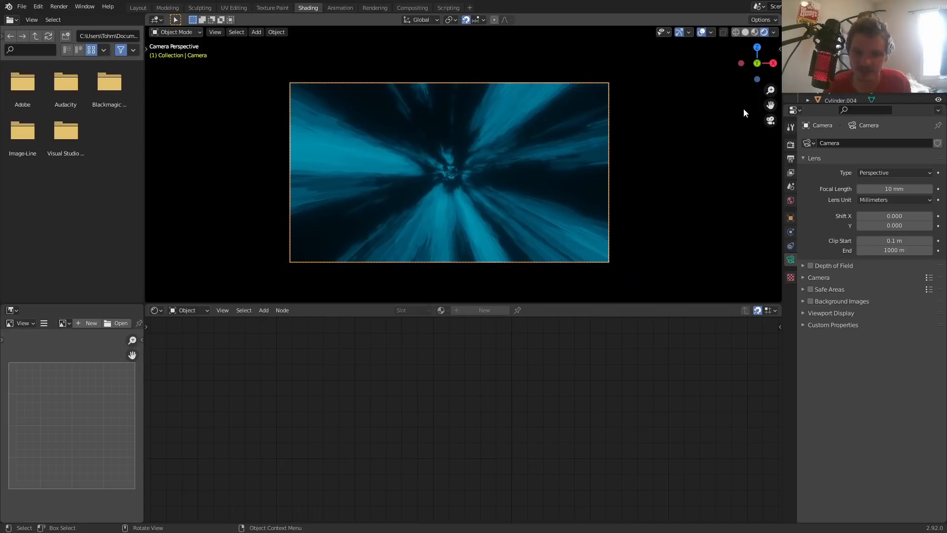
middle_click_drag(280, 231, 282, 230)
scroll(282, 229, "down", 6)
left_click(441, 245)
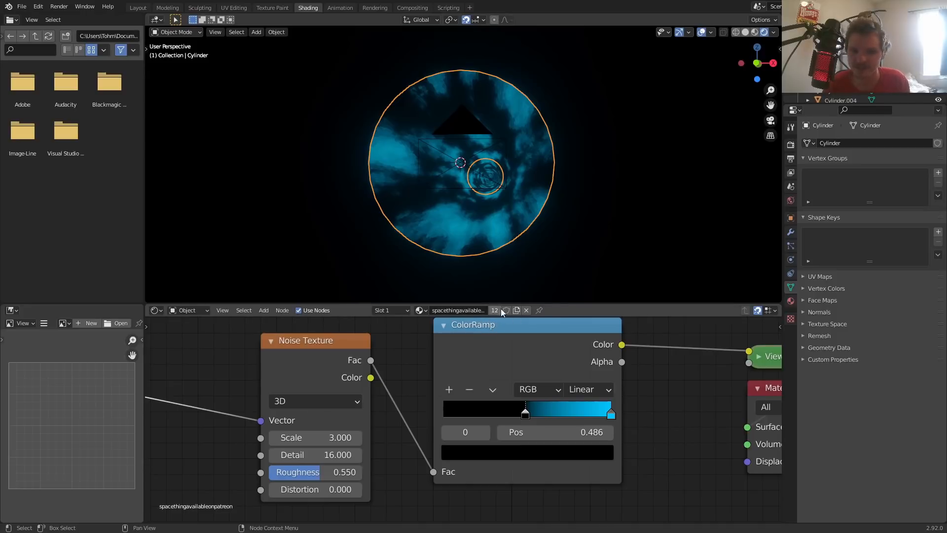
Try red on the ColorRamp's last stop, preview the tunnel through the camera, and undo the color change.
left_click(488, 432)
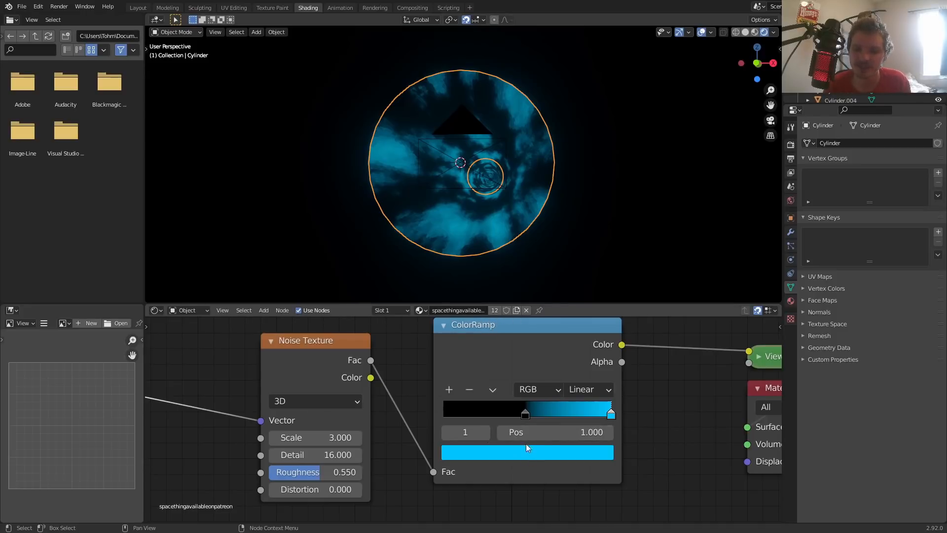
left_click(527, 451)
left_click_drag(544, 385, 591, 385)
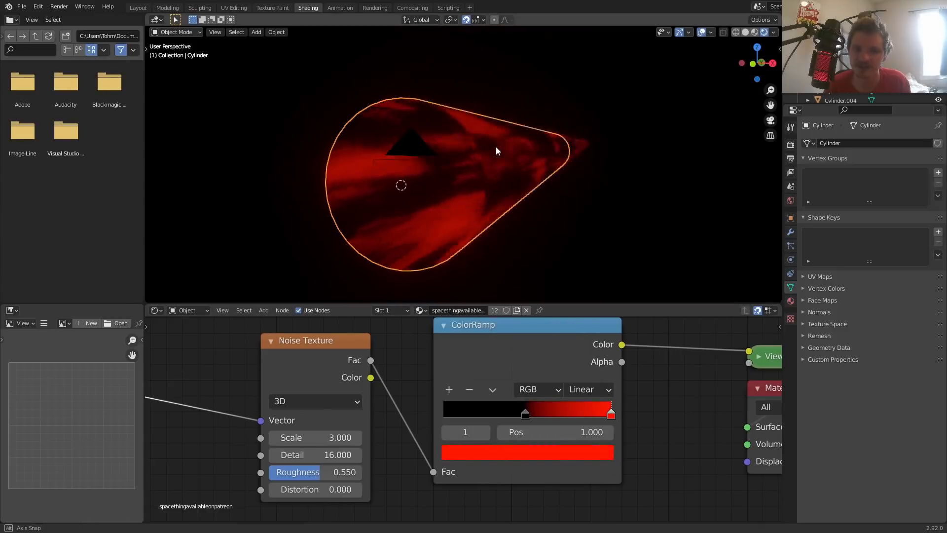
left_click(770, 120)
key("space")
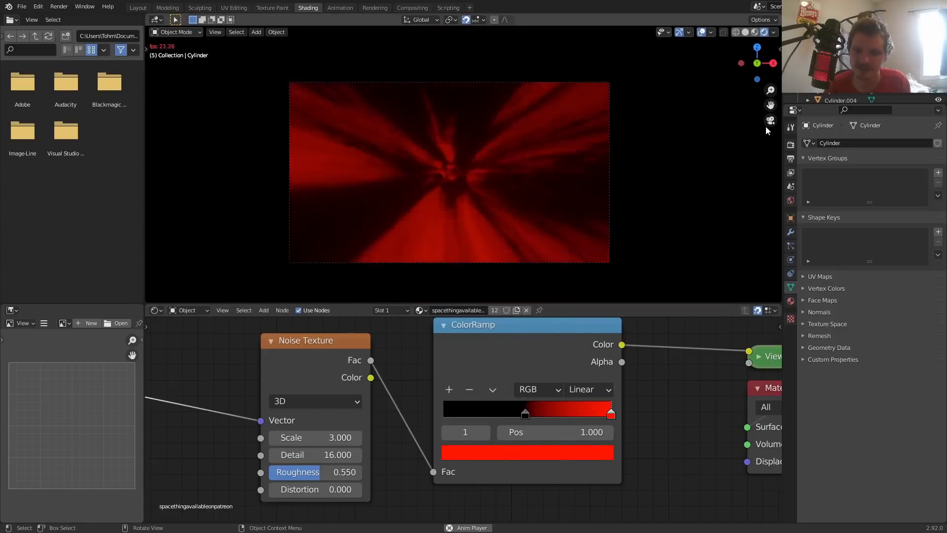
key("Escape")
key("ctrl+z")
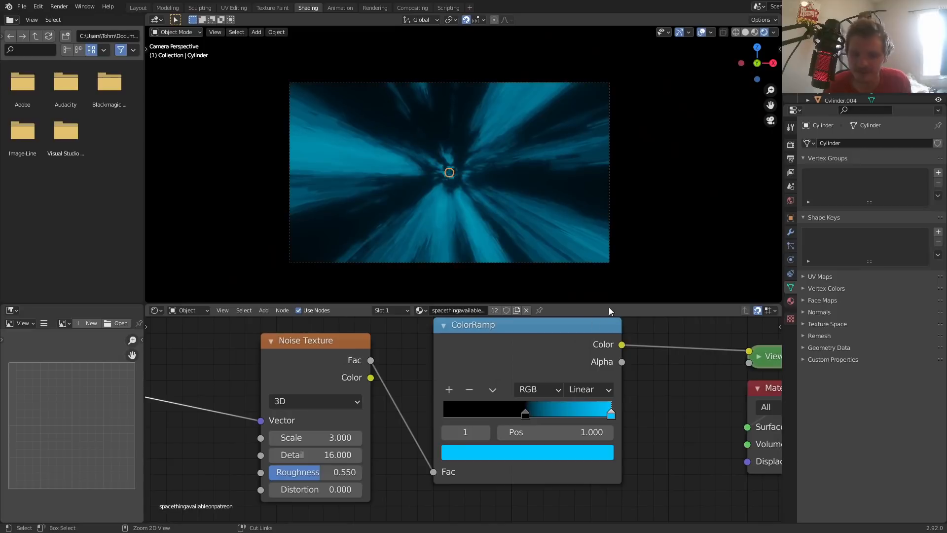
Save the file.
key("ctrl+s")
scroll(656, 401, "down", 3)
scroll(439, 201, "up", 2)
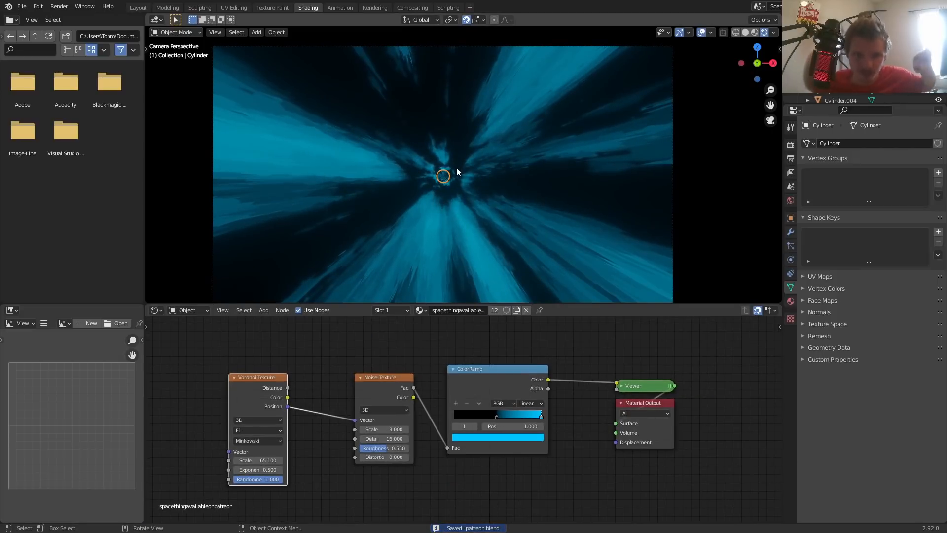
Add a second Voronoi Texture node below the ColorRamp and preview its Distance output through the Viewer.
middle_click_drag(478, 400, 400, 344)
key("shift+a")
left_click(400, 345)
type("vor")
key("Return")
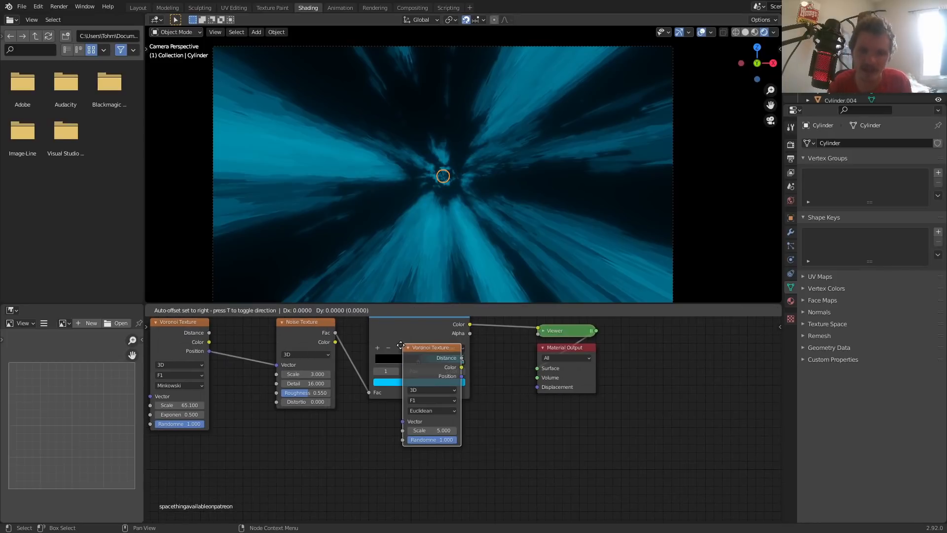
left_click(406, 407)
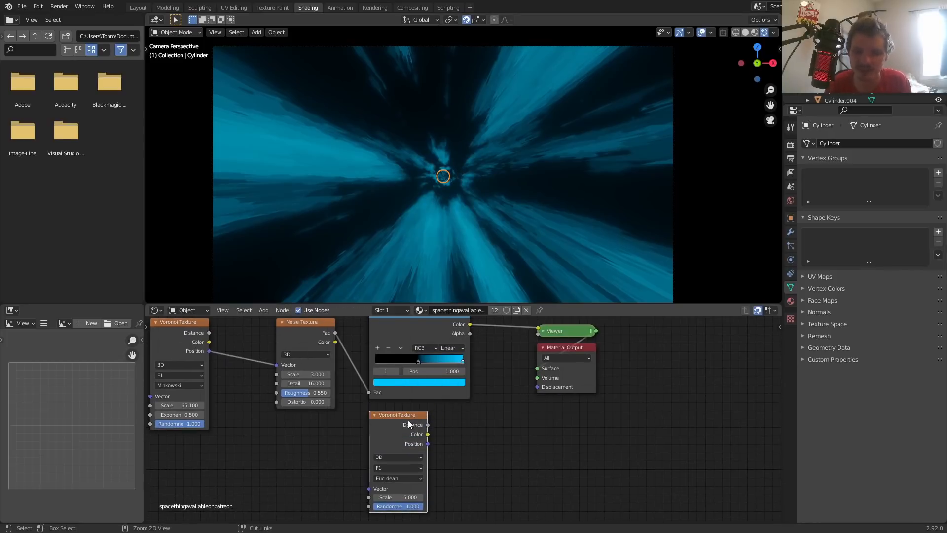
left_click(409, 424, "ctrl+shift")
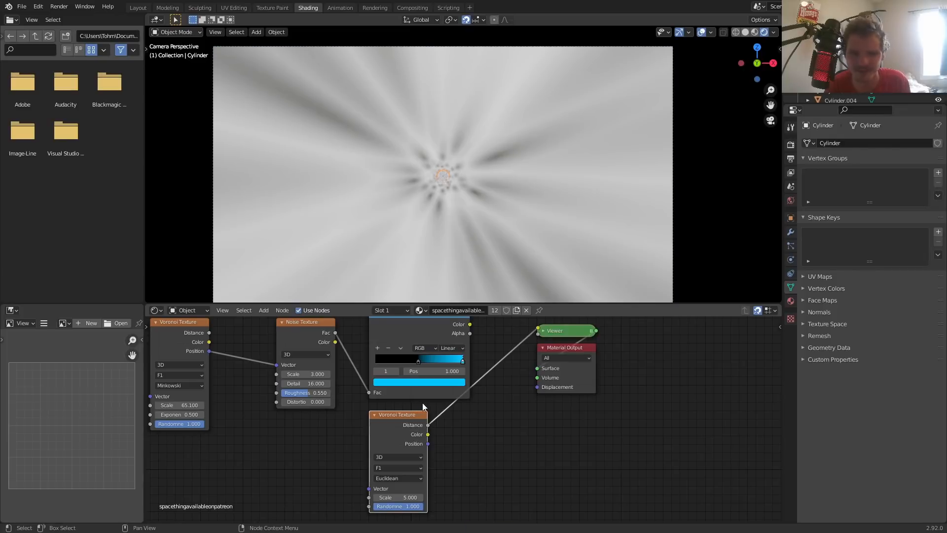
Add a Texture Coordinate node and connect its Object output to the new Voronoi Texture's Vector input.
middle_click_drag(412, 419, 475, 407)
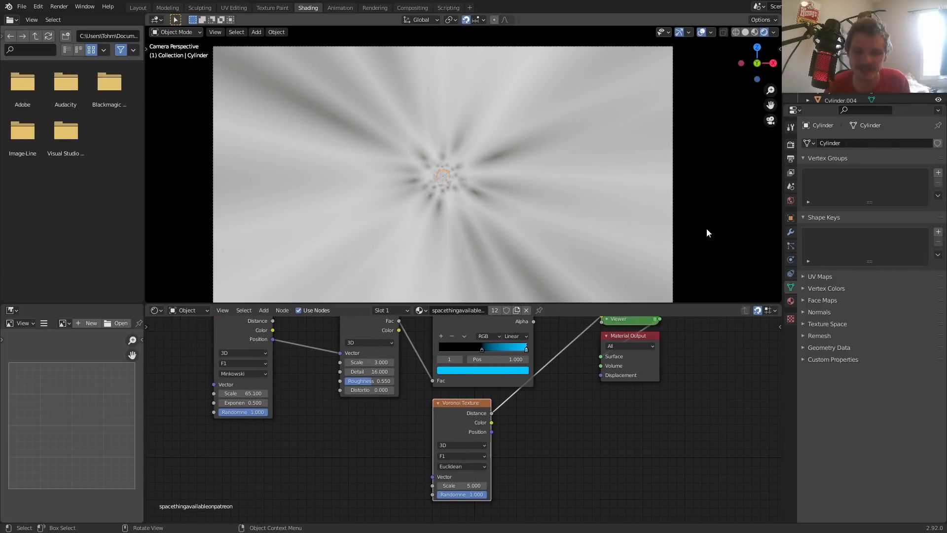
middle_click_drag(708, 232, 526, 152)
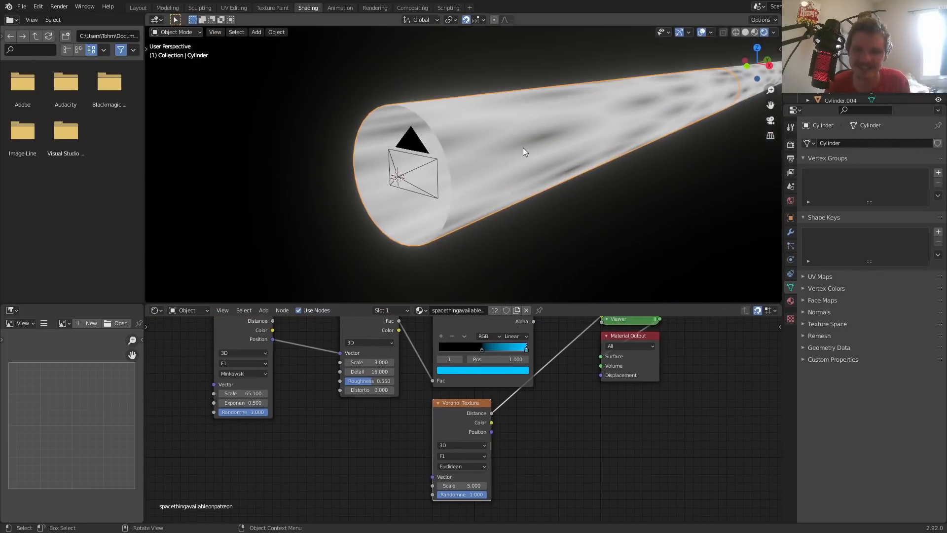
key("shift+a")
left_click(382, 405)
type("tex")
key("Return")
left_click(345, 434)
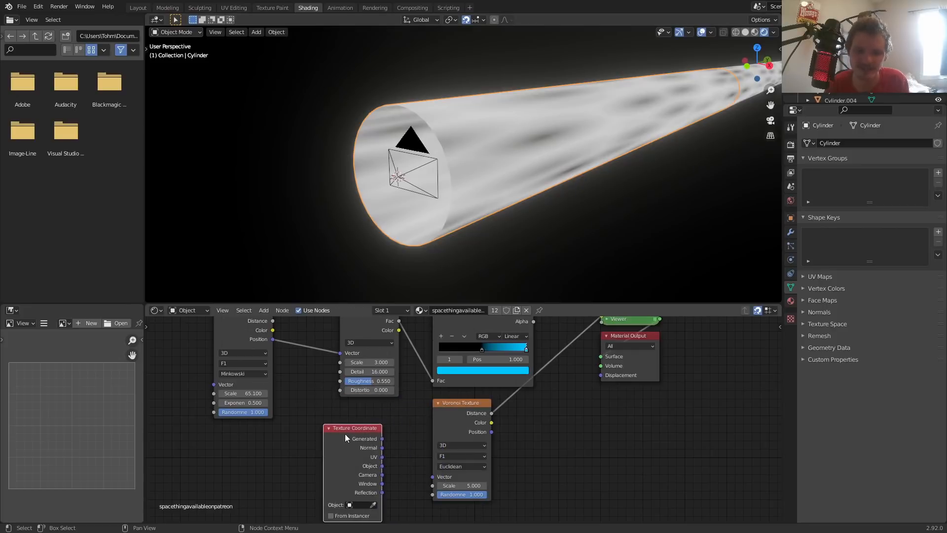
scroll(350, 439, "up", 2)
left_click_drag(329, 428, 407, 441)
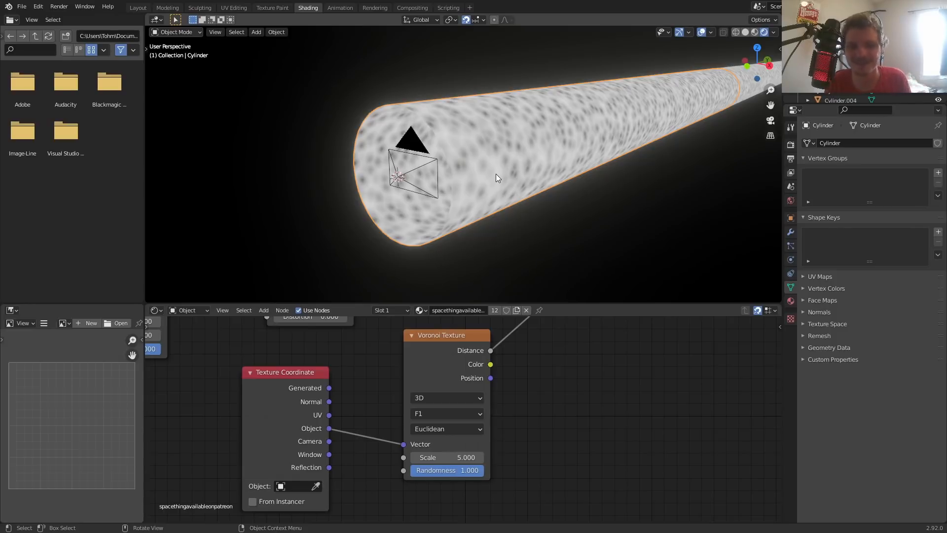
scroll(528, 131, "down", 2)
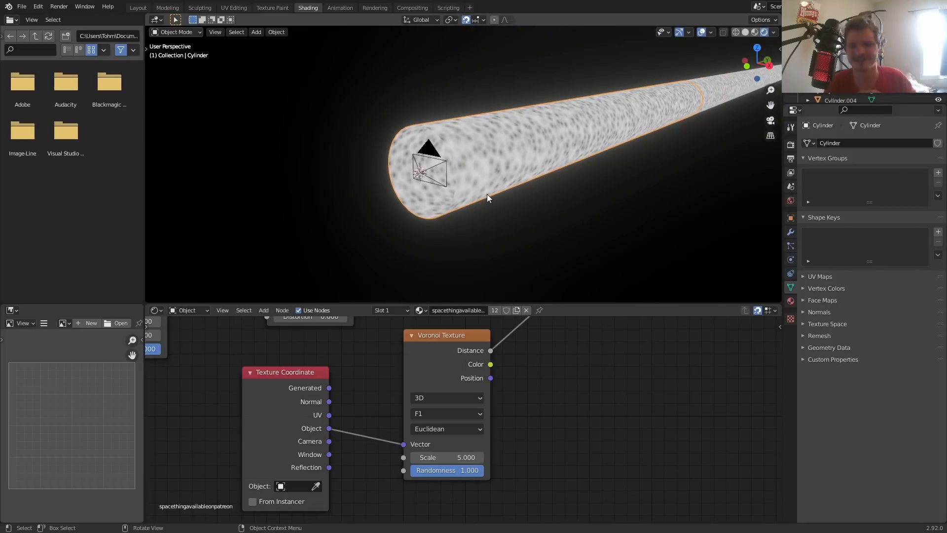
Add a Math node on the link from the new Voronoi Texture's Distance output and set its operation to Less Than.
scroll(528, 161, "down", 1)
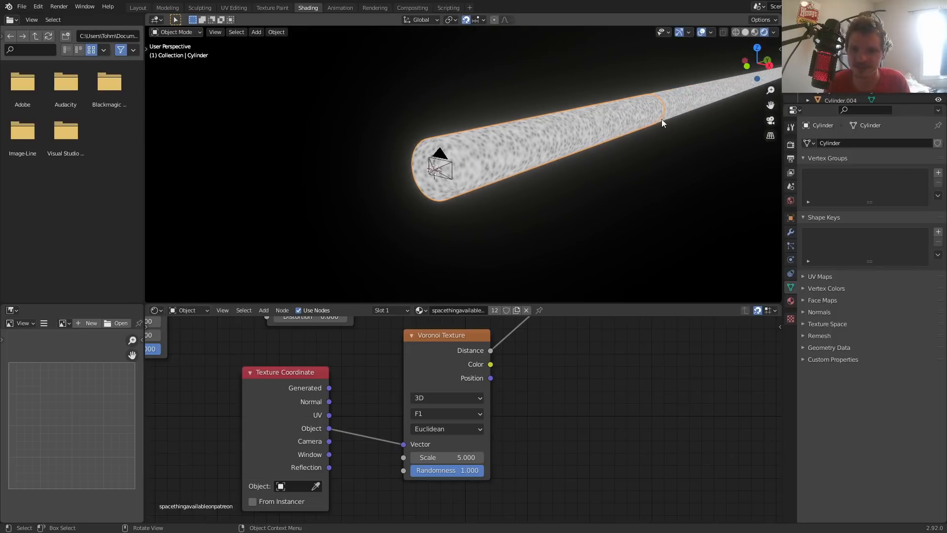
scroll(626, 104, "down", 2)
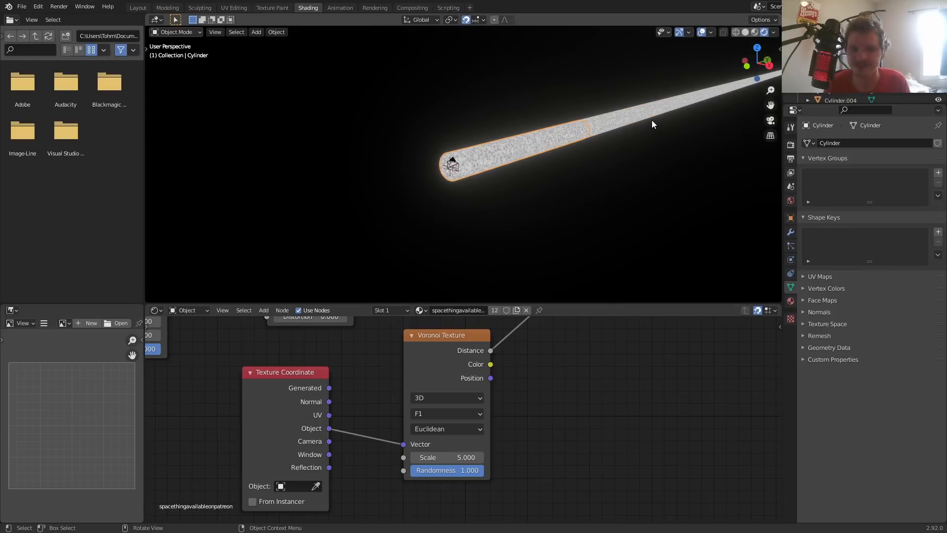
scroll(634, 131, "up", 3)
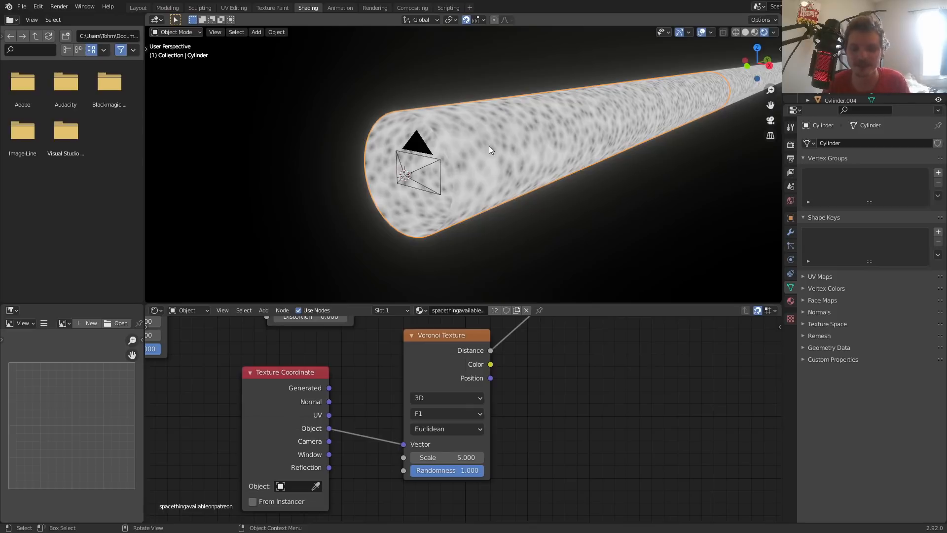
middle_click_drag(537, 321, 404, 364)
key("shift+a")
left_click(402, 366)
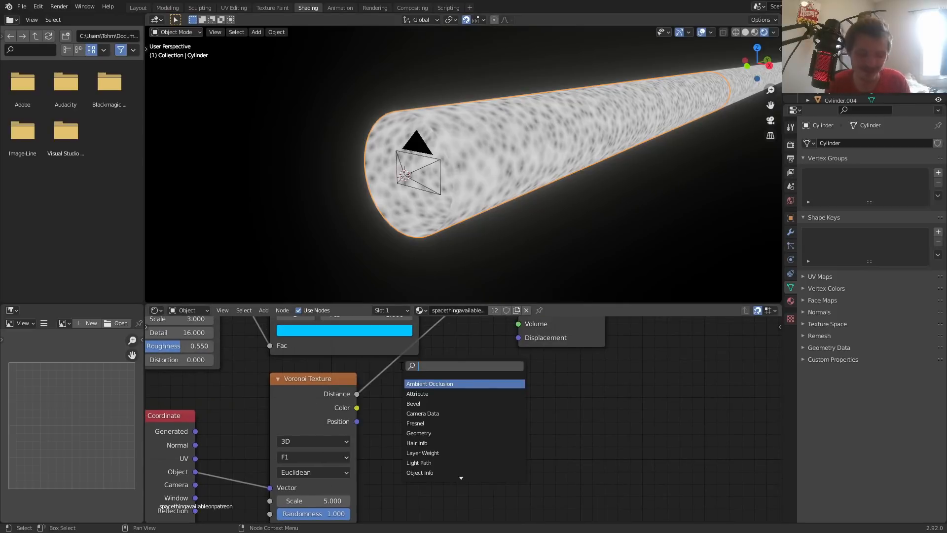
type("add")
key("Return")
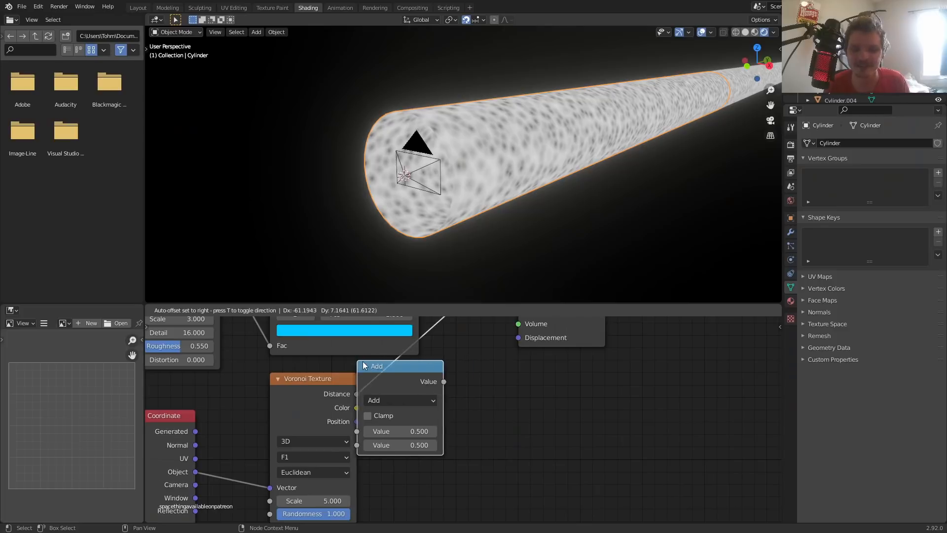
left_click(362, 360)
left_click(462, 411)
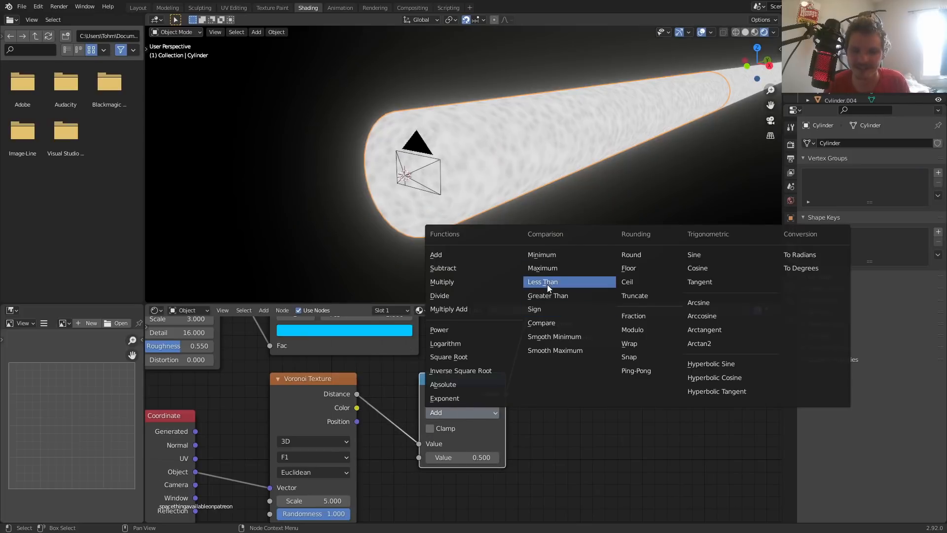
left_click(547, 284)
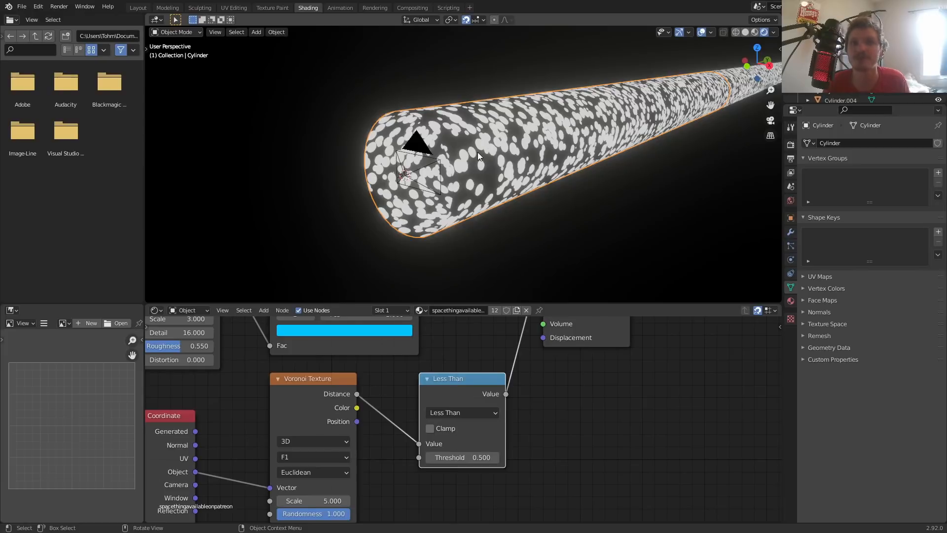
Lower the Less Than threshold to 0.090 and move the Viewer and Material Output nodes away to make room.
scroll(508, 119, "up", 1)
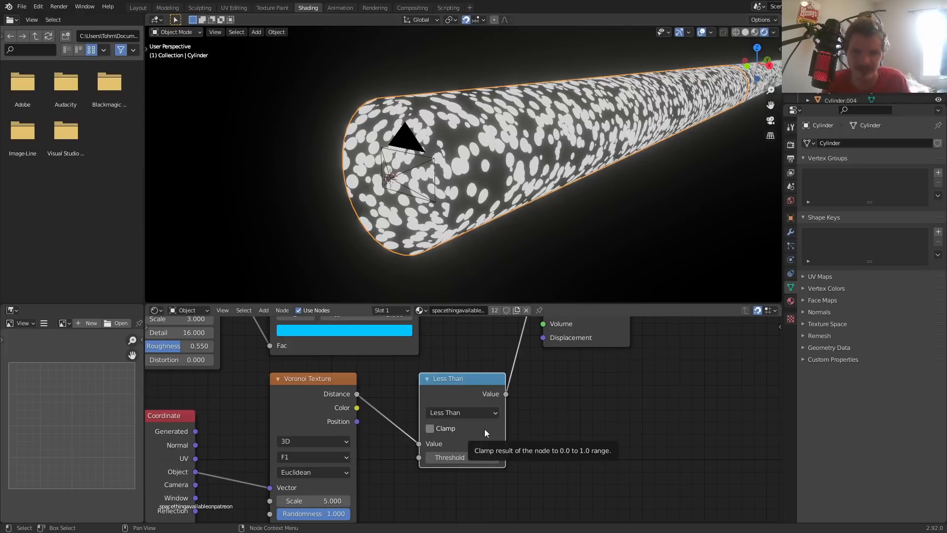
left_click_drag(476, 457, 434, 458)
middle_click_drag(579, 372, 499, 469)
left_click_drag(600, 453, 491, 288)
key("g")
left_click(580, 358)
Add a MixRGB node and insert it on the link between the Less Than node and the Viewer.
middle_click_drag(400, 365, 435, 401)
key("shift+a")
left_click(437, 361)
type("mix")
key("Down")
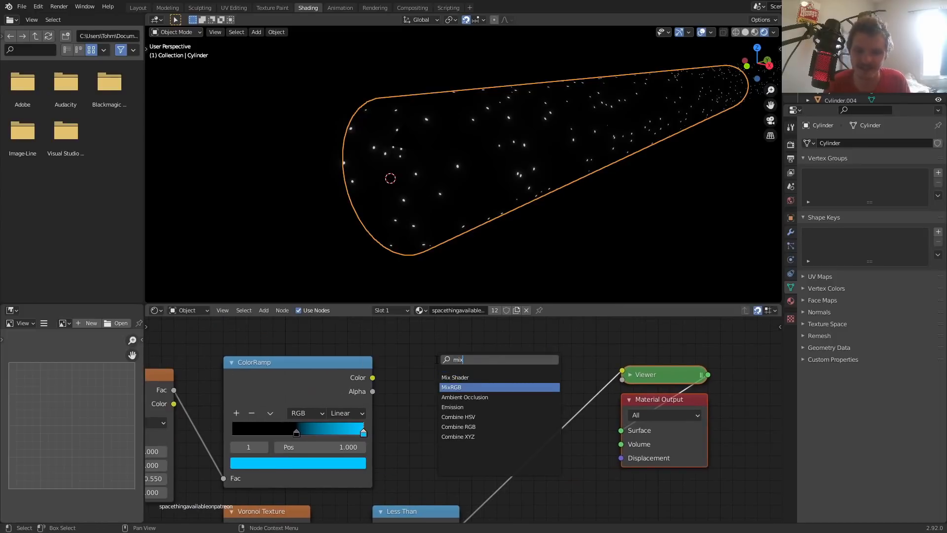
key("Return")
left_click(483, 365)
left_click(505, 371)
left_click_drag(540, 377, 498, 361)
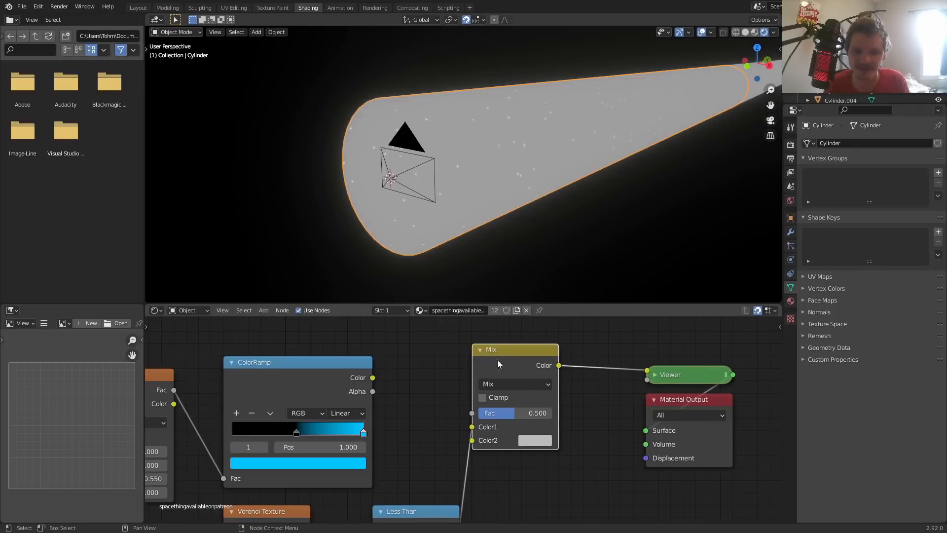
Connect the ColorRamp's Color to the Mix node's Color1 and the Less Than value to Fac, and set Color2 to teal.
left_click_drag(372, 377, 477, 428)
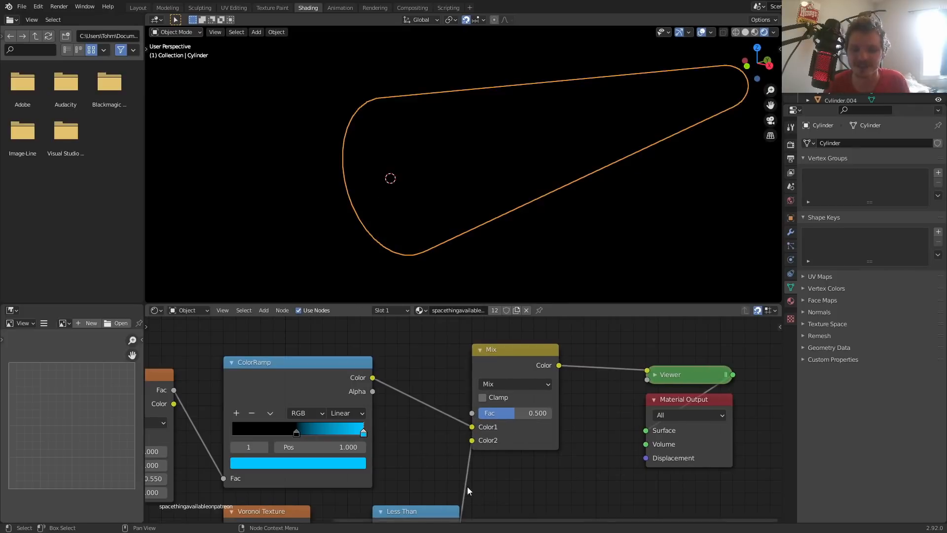
middle_click_drag(461, 473, 451, 420)
left_click_drag(417, 470, 385, 467)
left_click_drag(462, 388, 461, 360)
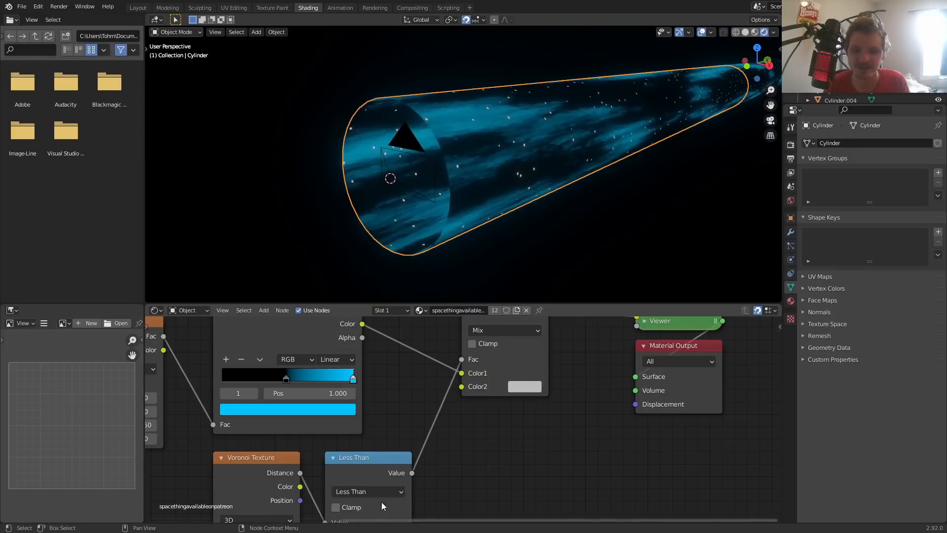
left_click(525, 387)
mouse_move(583, 253)
left_mouse_down()
mouse_move(515, 243)
mouse_move(581, 296)
mouse_move(516, 235)
mouse_move(574, 208)
mouse_move(564, 214)
left_mouse_up()
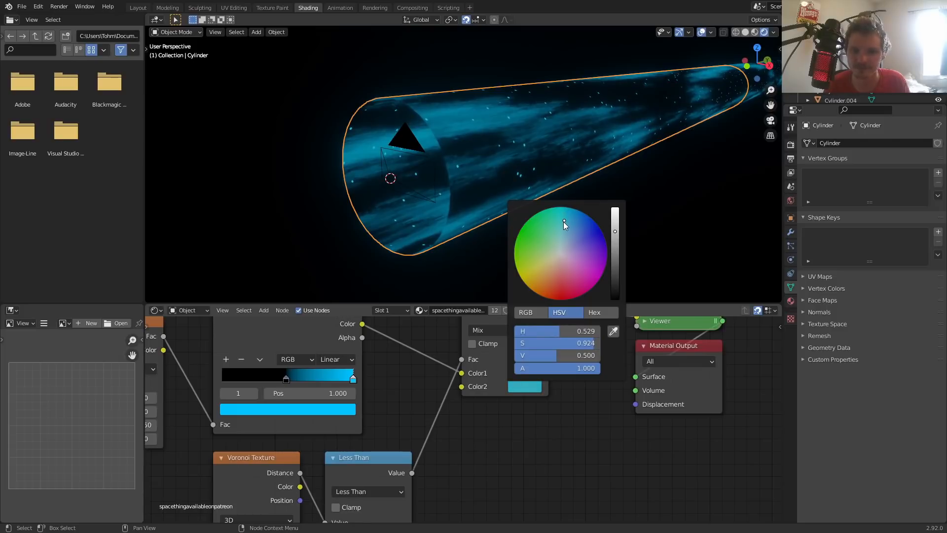
Preview the new Voronoi Texture's Color output through the Viewer.
middle_click_drag(274, 480, 399, 434)
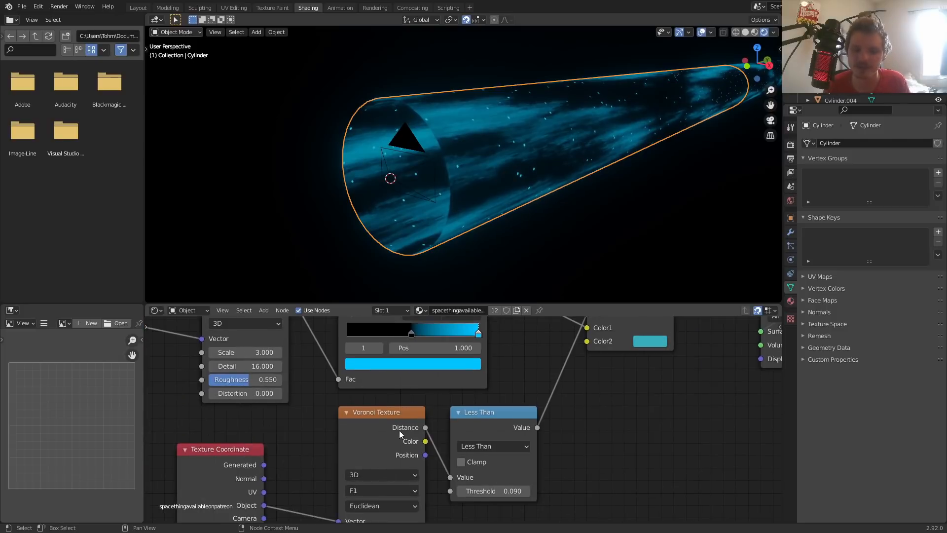
left_click(409, 433, "ctrl+shift")
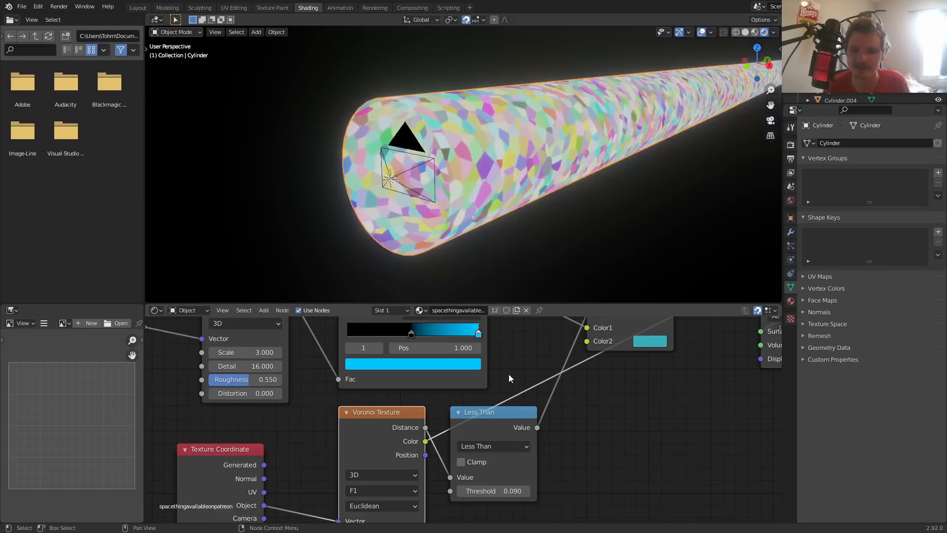
left_click(522, 416)
key("shift+d")
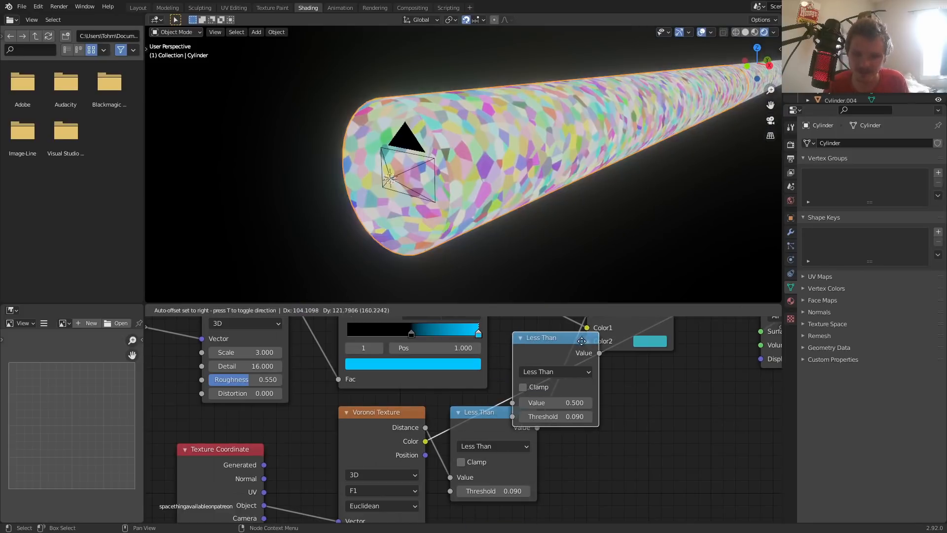
left_click(582, 341)
left_click_drag(582, 342, 585, 361)
key("ctrl+x")
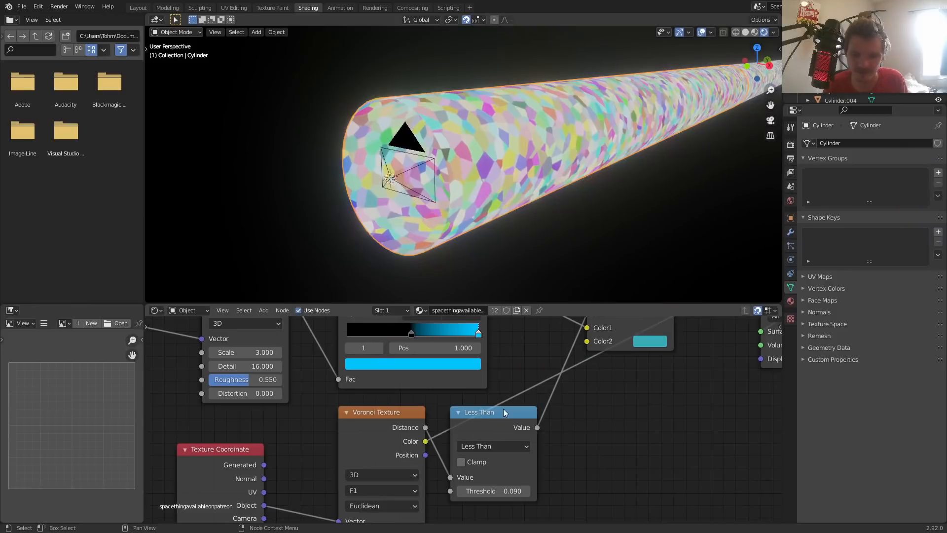
Duplicate the Less Than node onto its link to the Mix node's Fac, and move the Mix and output nodes farther away.
key("shift+d")
left_click(621, 414)
middle_click_drag(621, 414, 341, 484)
left_click_drag(623, 444, 560, 333)
key("g")
left_click(682, 357)
Change the duplicated Math node to Multiply, feed the Voronoi Color into its second Value, and preview it through the Viewer.
middle_click_drag(356, 488, 495, 396)
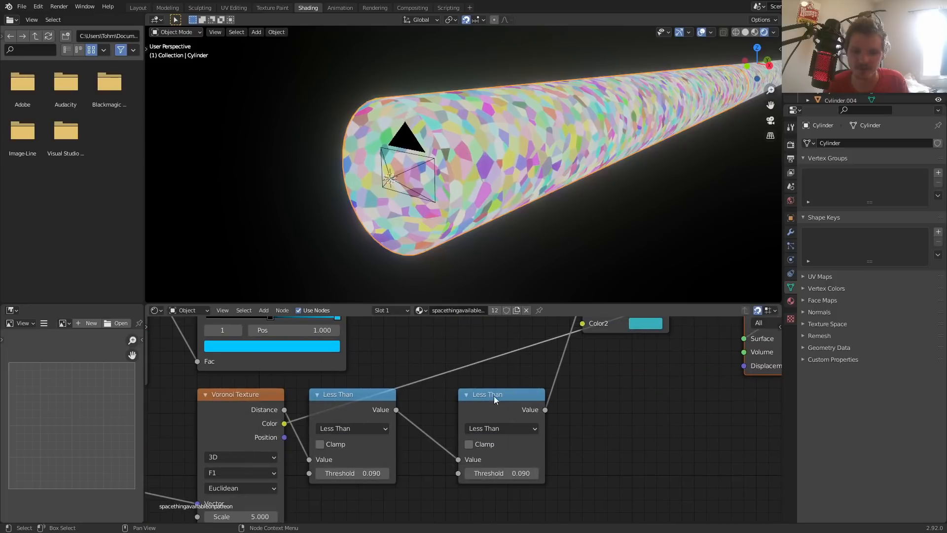
left_click(503, 428)
left_click(136, 294)
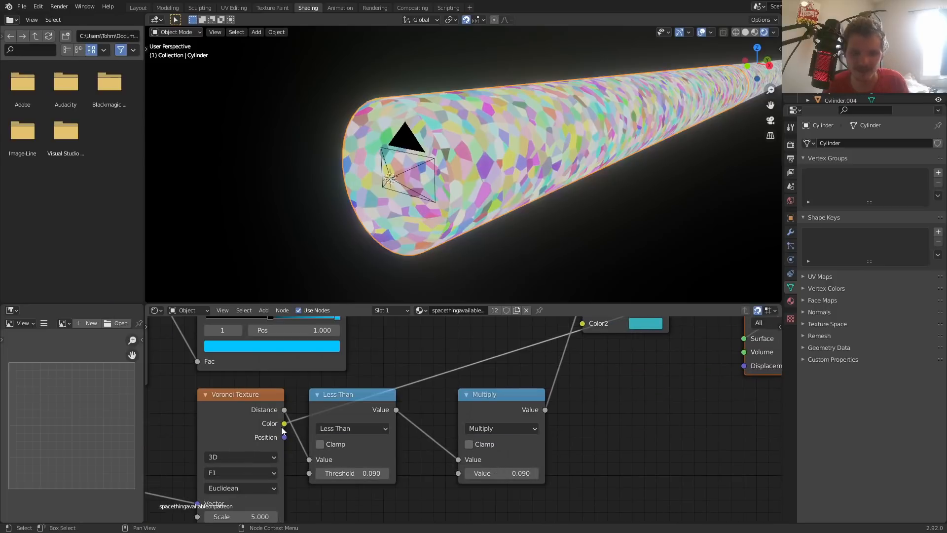
left_click_drag(284, 424, 457, 475)
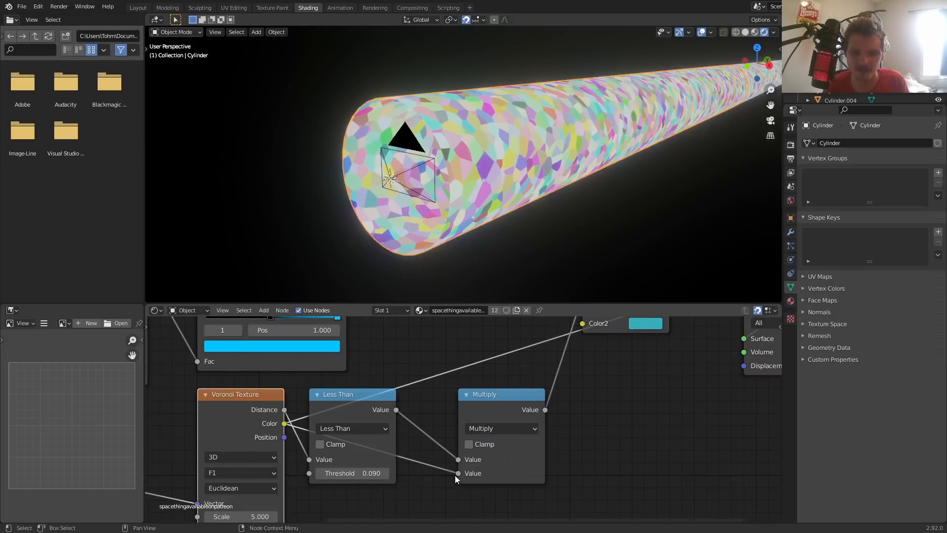
left_click(522, 403, "ctrl+shift")
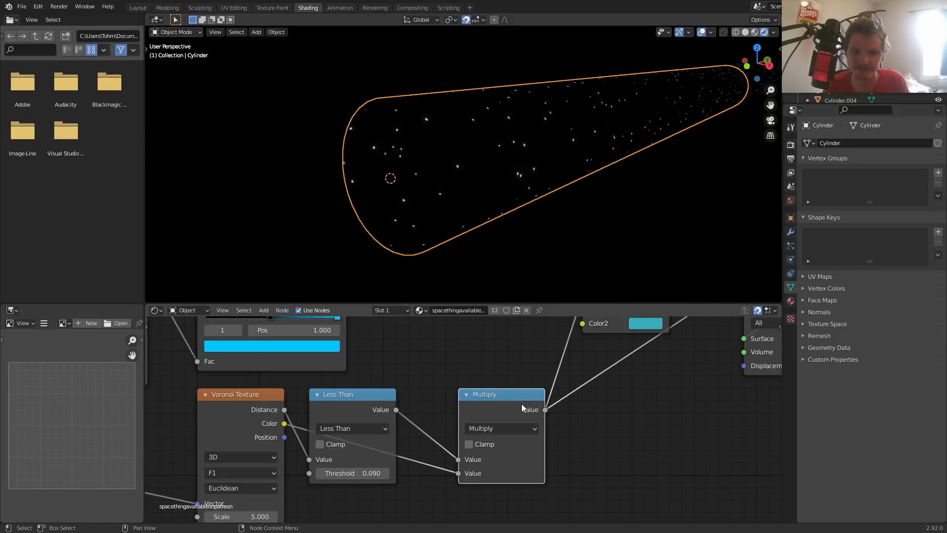
Mute and unmute the Multiply node repeatedly to compare its effect on the star dots.
key("m")
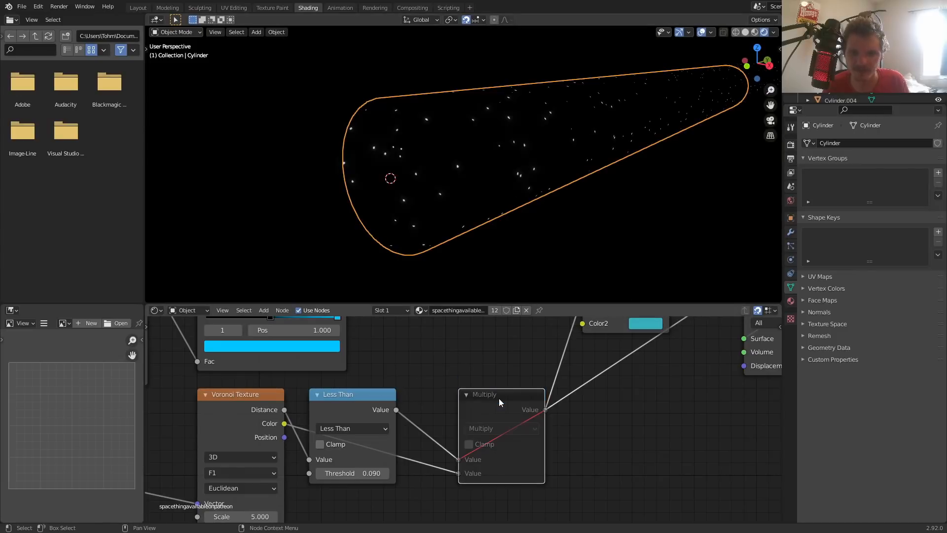
key("m")
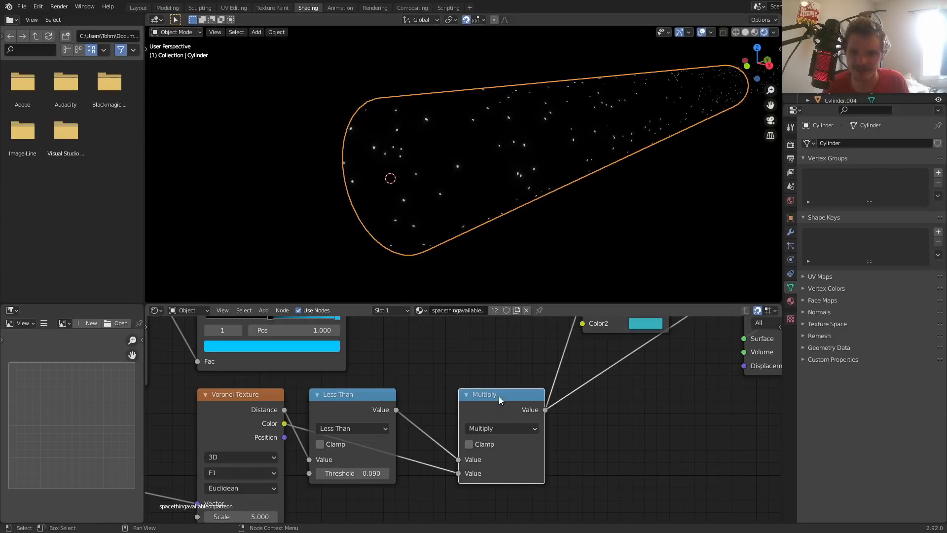
key("m")
key("m")
Nudge the Less Than node upward and preview the Mix node's result through the camera.
left_click_drag(365, 405, 368, 392)
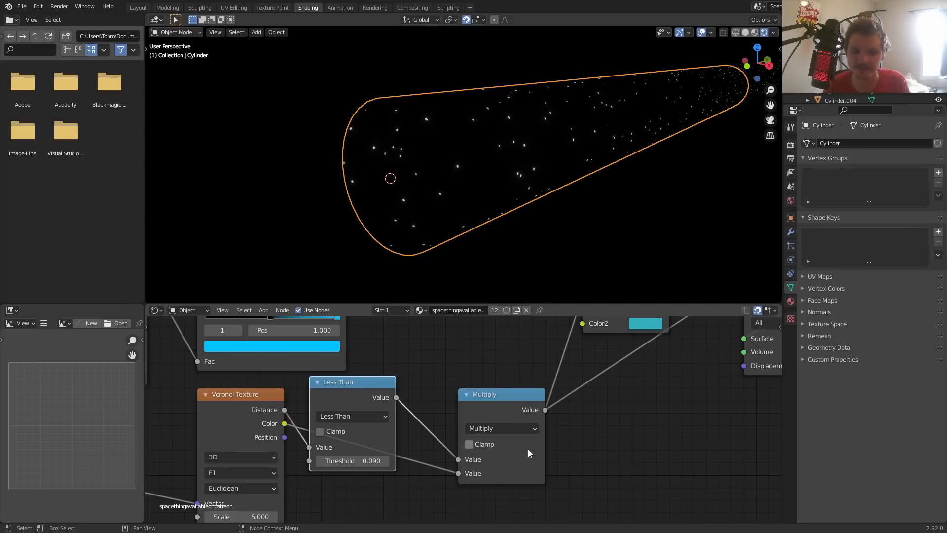
middle_click_drag(589, 324, 502, 437)
left_click(555, 361, "ctrl+shift")
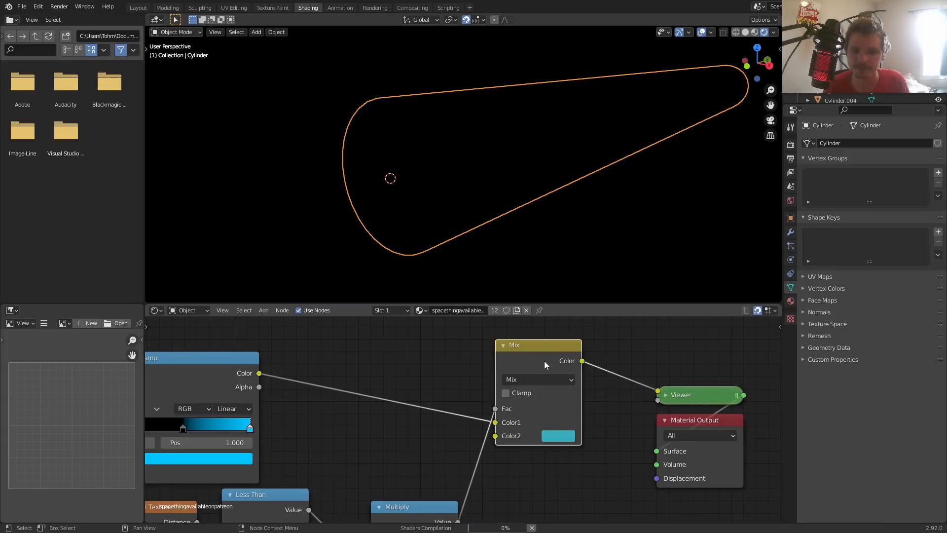
left_click(770, 120)
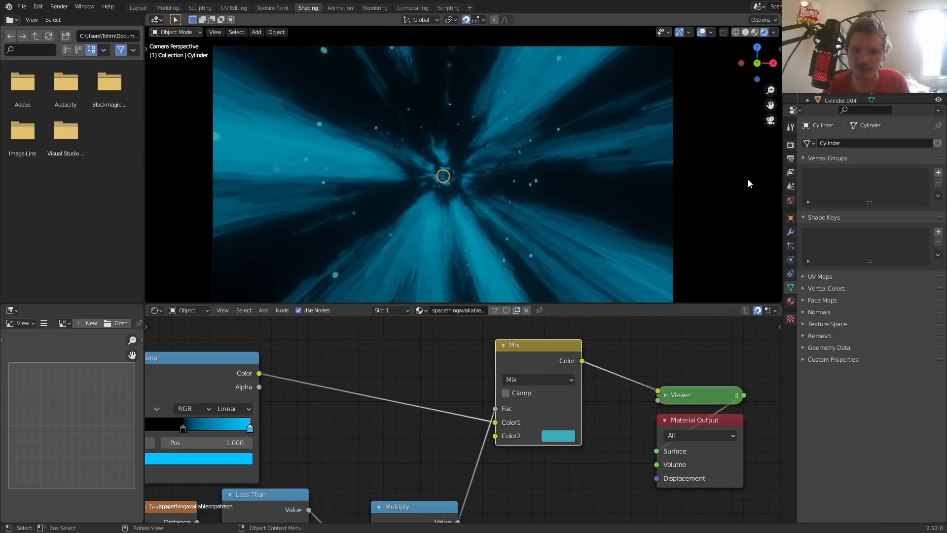
Lower the Less Than threshold to 0.070 and raise the new Voronoi Texture's Scale to 9.700.
middle_click_drag(374, 345, 407, 479)
scroll(437, 408, "down", 6)
middle_click_drag(460, 354, 471, 422)
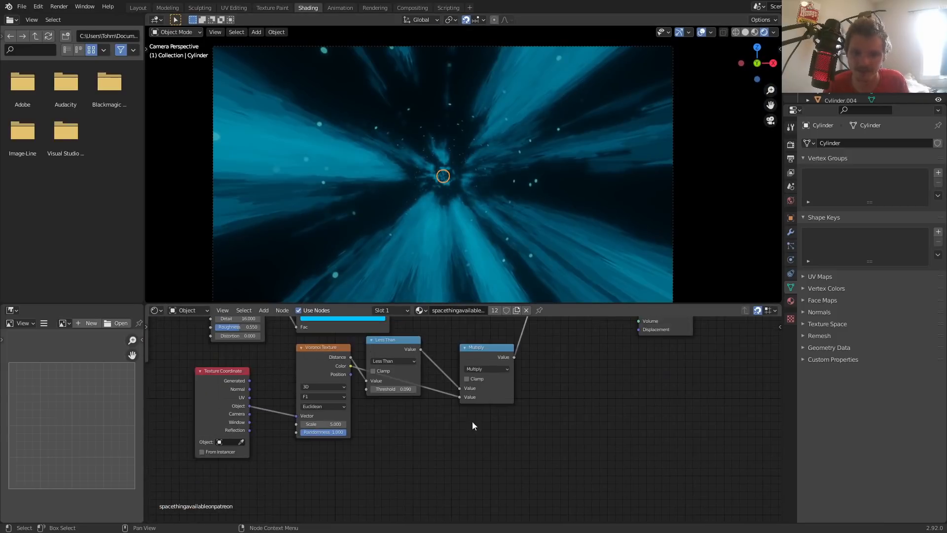
scroll(471, 423, "up", 4)
middle_click_drag(371, 397, 485, 431)
left_click_drag(477, 415, 463, 415)
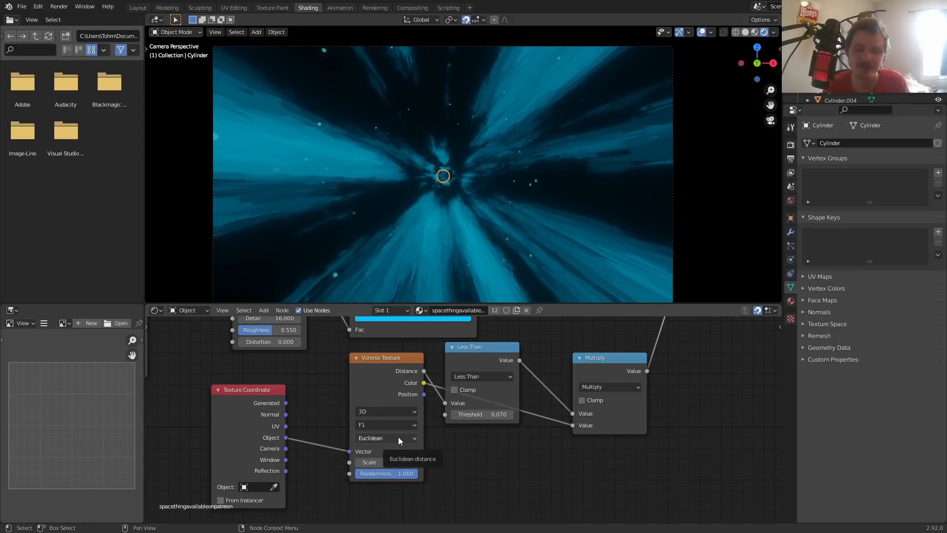
scroll(411, 470, "up", 2)
left_click_drag(356, 479, 384, 479)
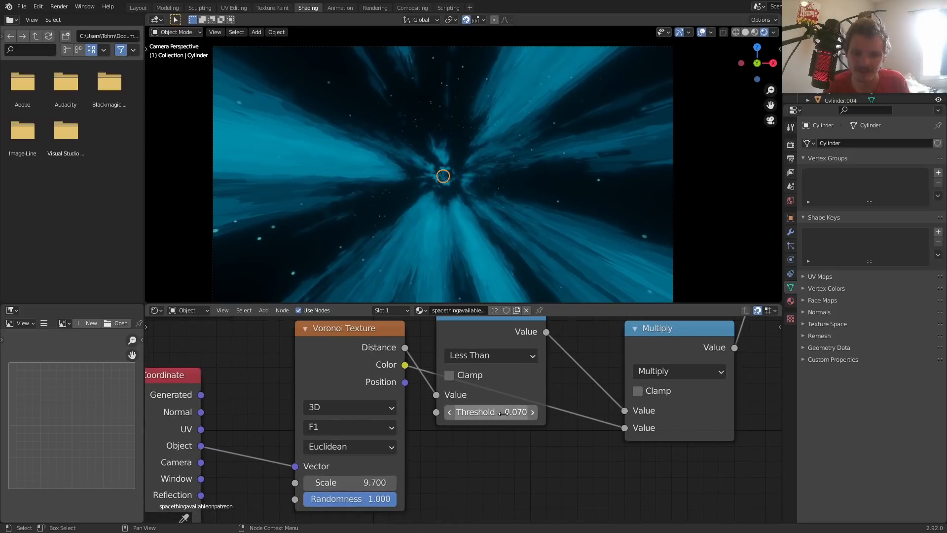
Set the Less Than threshold to 0.06 and save the file.
left_click_drag(503, 411, 505, 411, "shift")
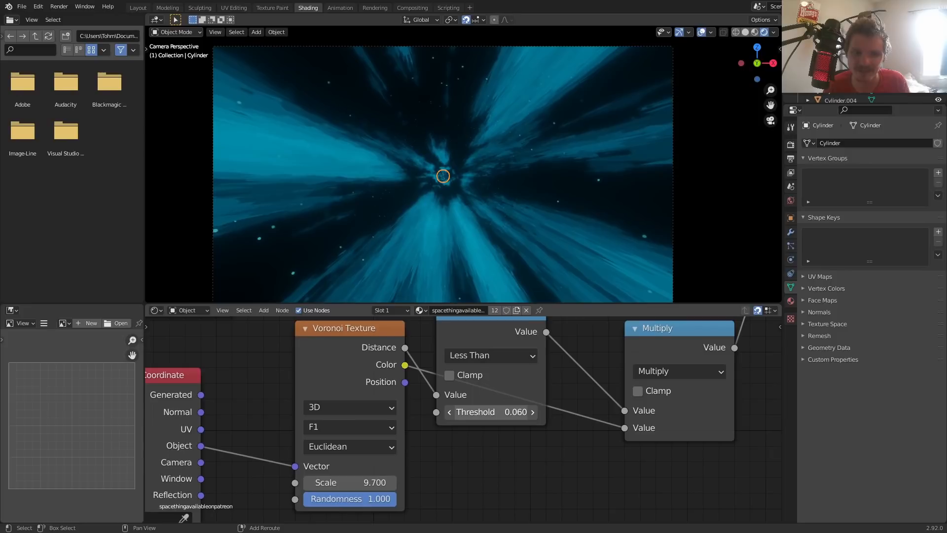
left_click(512, 415)
type(".0")
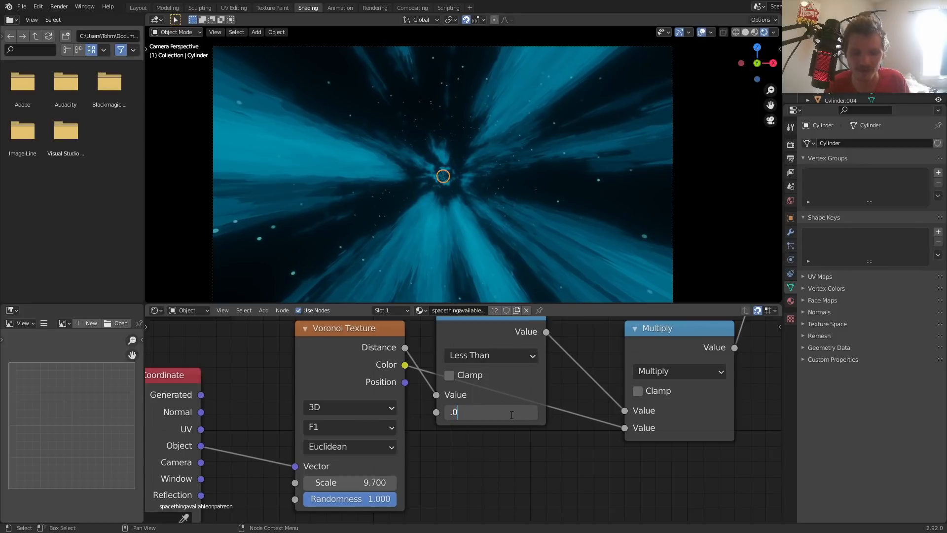
type("6")
key("Return")
key("ctrl+s")
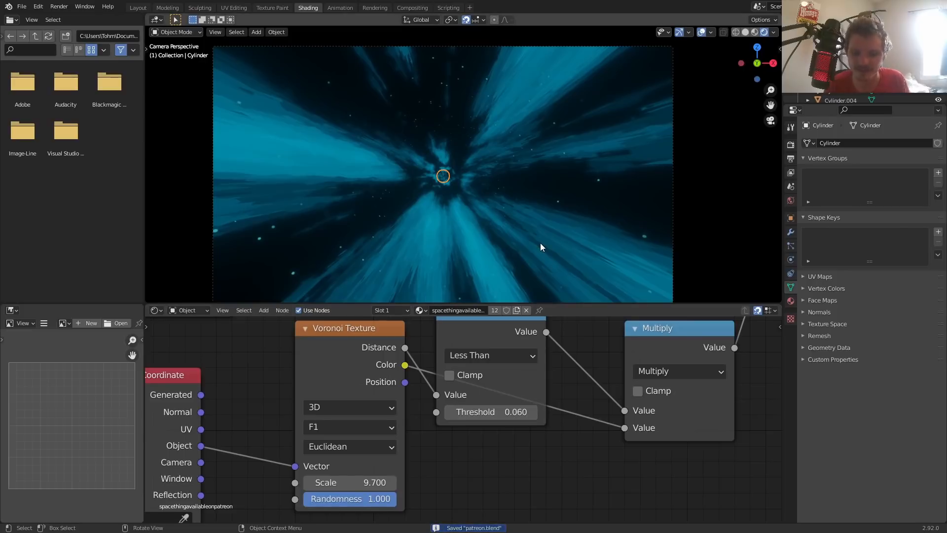
Render the current frame to check the motion-blurred stars, close the render window, and return to the Mix node.
key("F12")
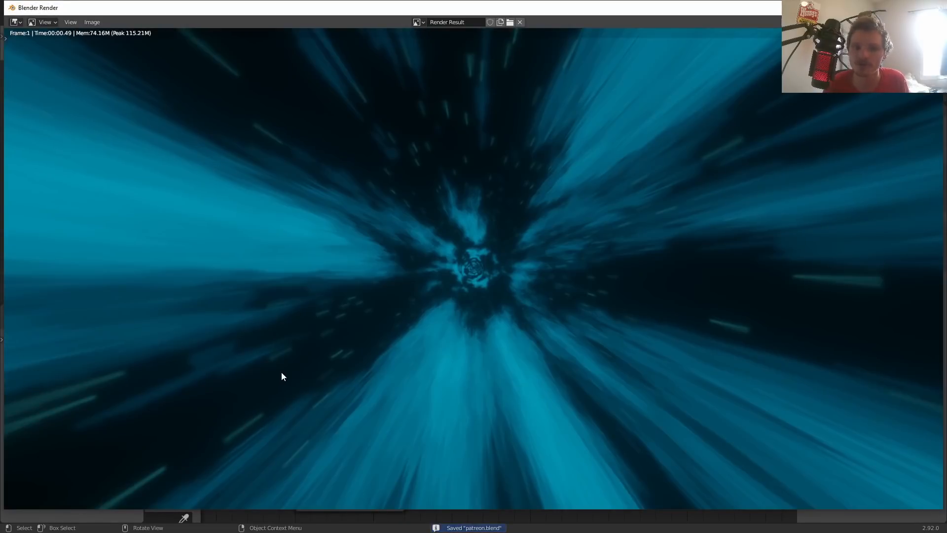
scroll(281, 371, "down", 1)
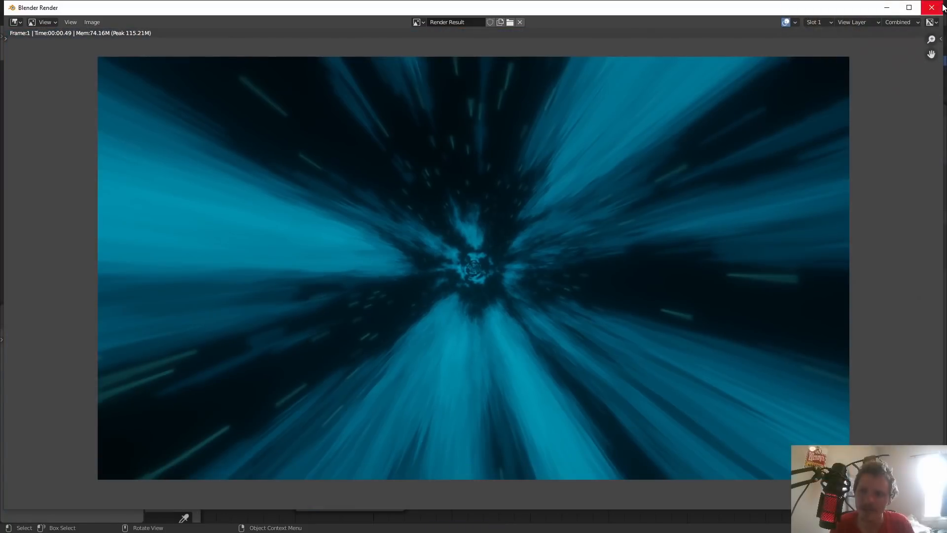
left_click(932, 6)
middle_click_drag(624, 373, 462, 433)
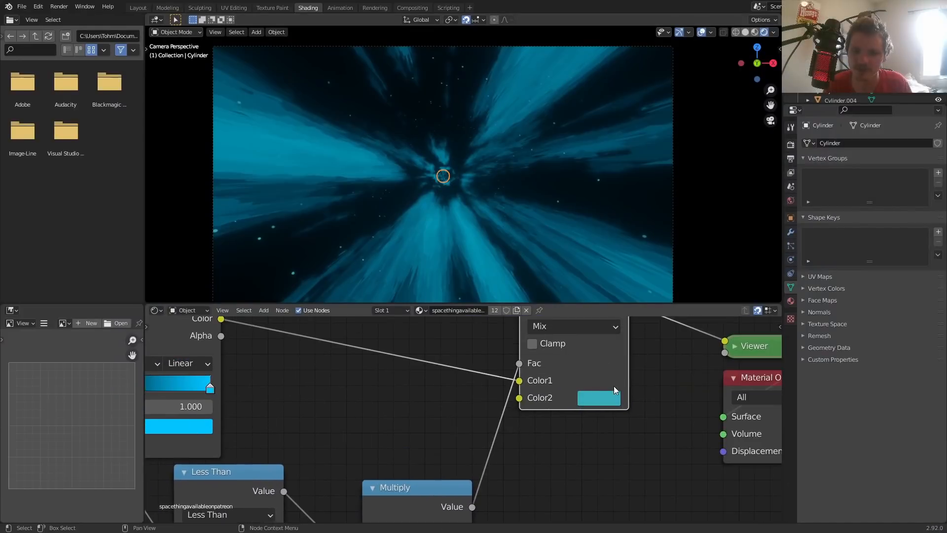
Change the Mix node's Color2 to a deeper blue, render the current frame to check the stars, and close the render window.
left_click(613, 395)
left_click(662, 192)
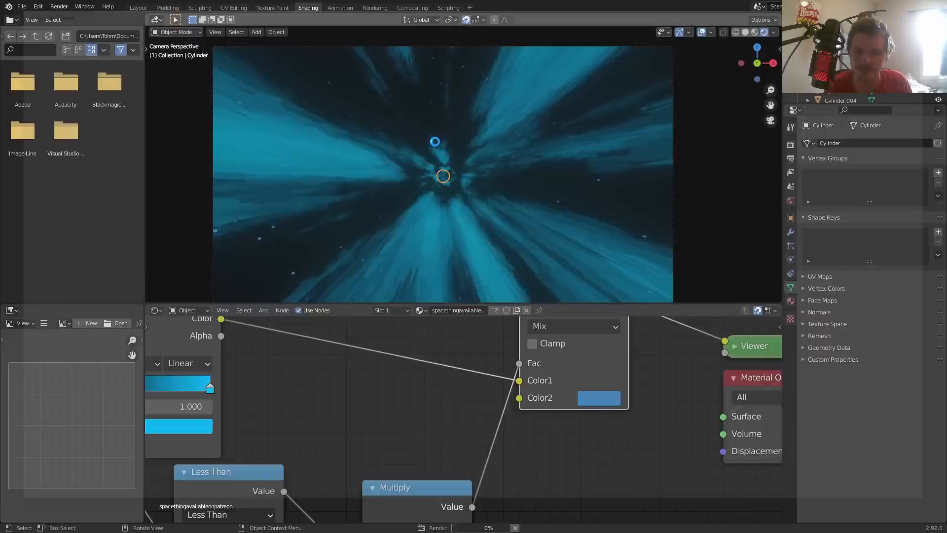
key("F12")
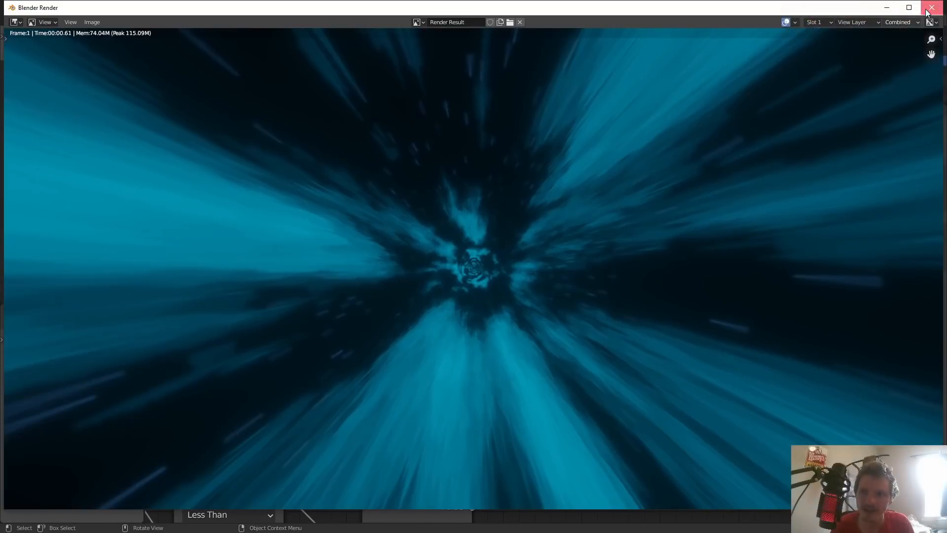
left_click(931, 8)
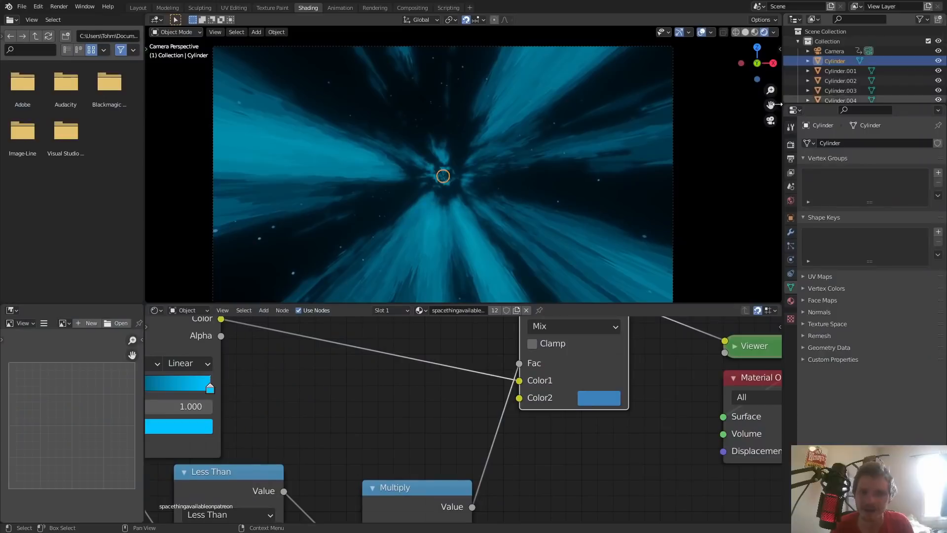
Select the camera, inspect the tunnel's centre through it, and enable Depth of Field with its settings expanded.
left_click(830, 51)
scroll(416, 182, "up", 2)
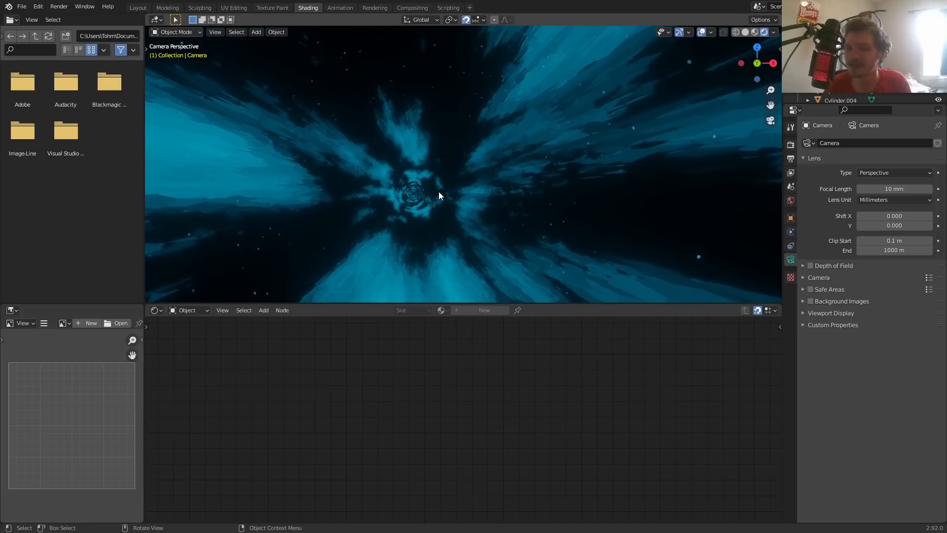
scroll(439, 192, "up", 4)
middle_click_drag(359, 242, 470, 193, "shift")
scroll(476, 187, "up", 5)
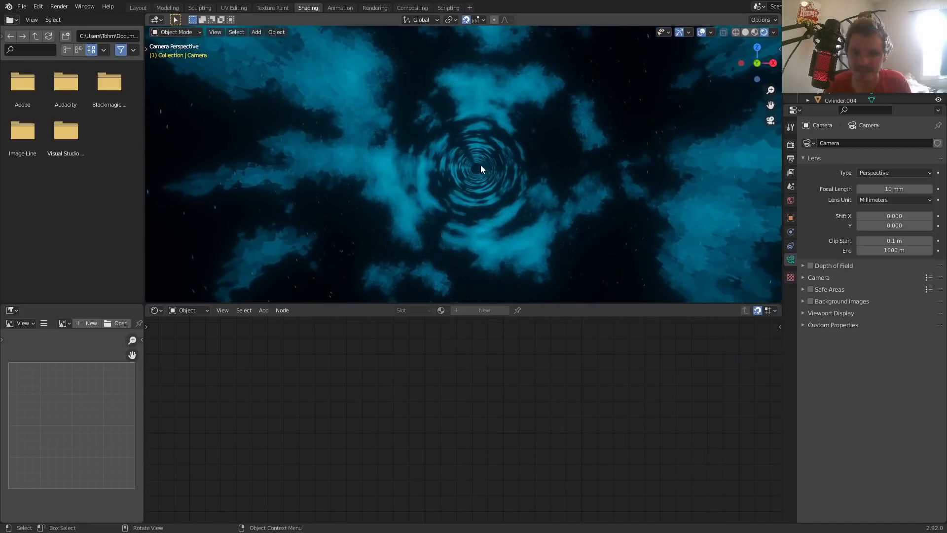
scroll(483, 173, "down", 10)
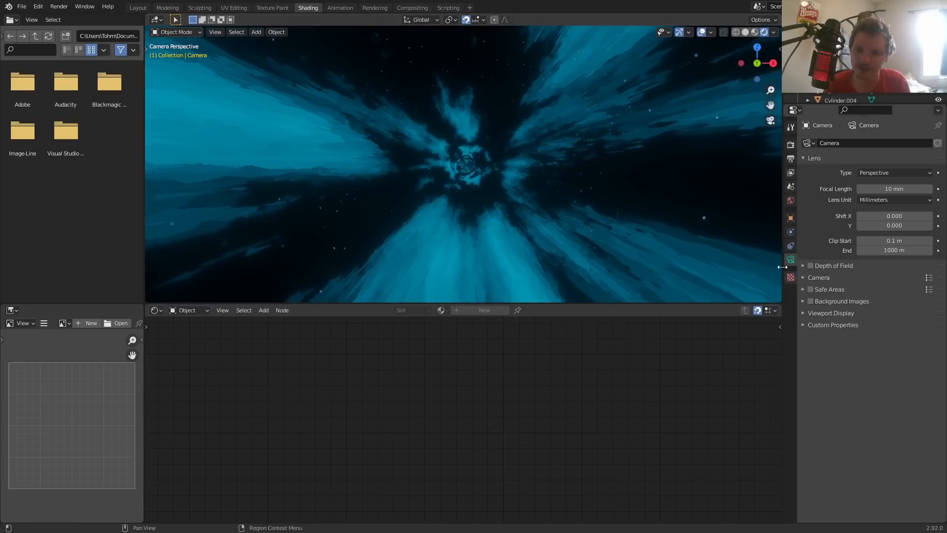
left_click(810, 265)
left_click(837, 266)
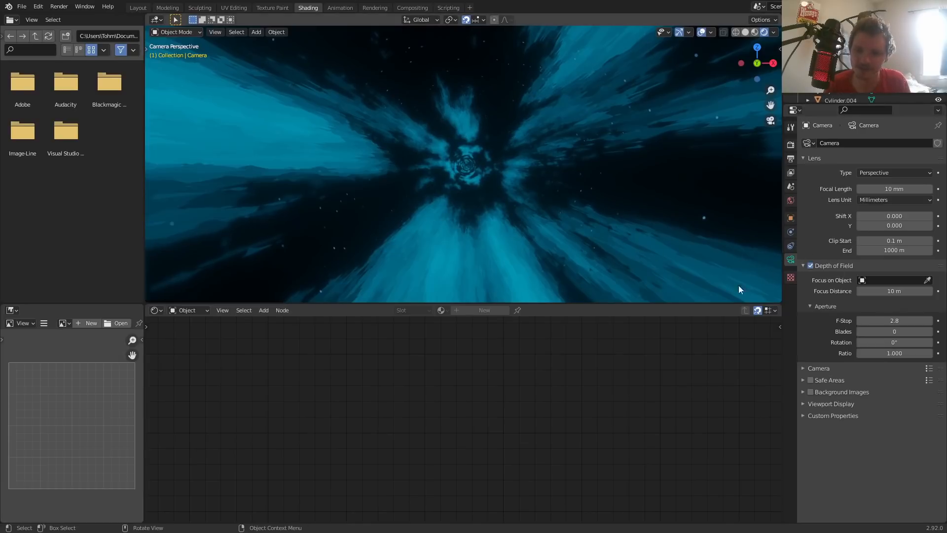
scroll(498, 192, "down", 3)
scroll(498, 193, "up", 2)
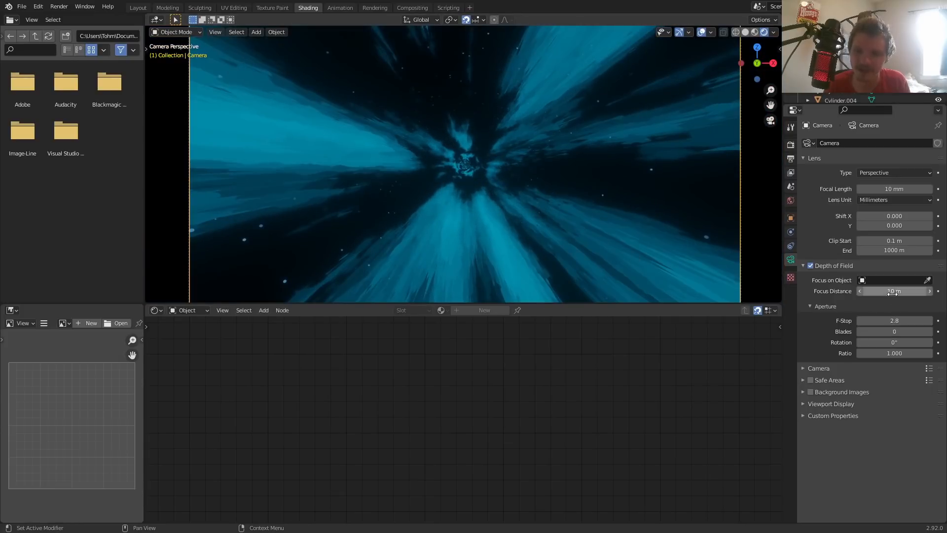
Set the camera's Focus Distance to 1 m and its F-Stop to 0.1.
left_click(893, 292)
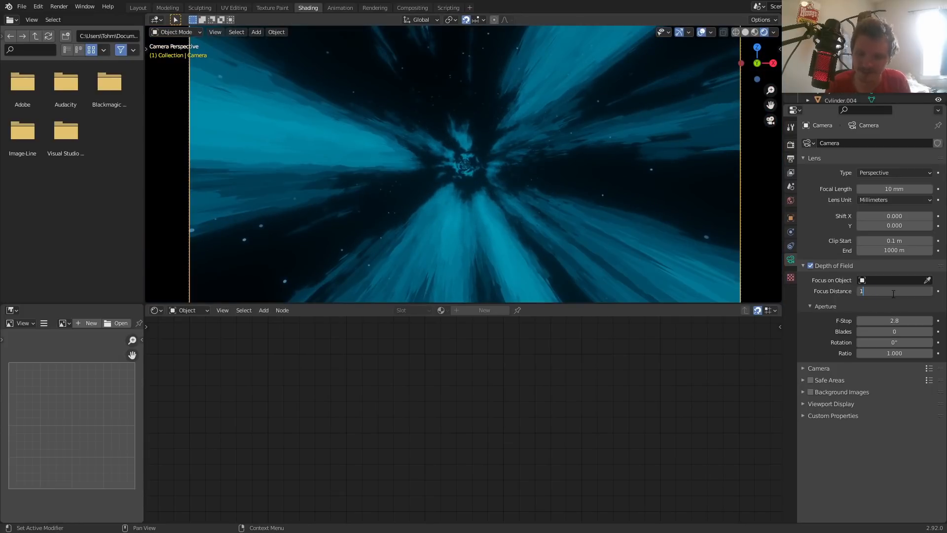
type("1")
key("Return")
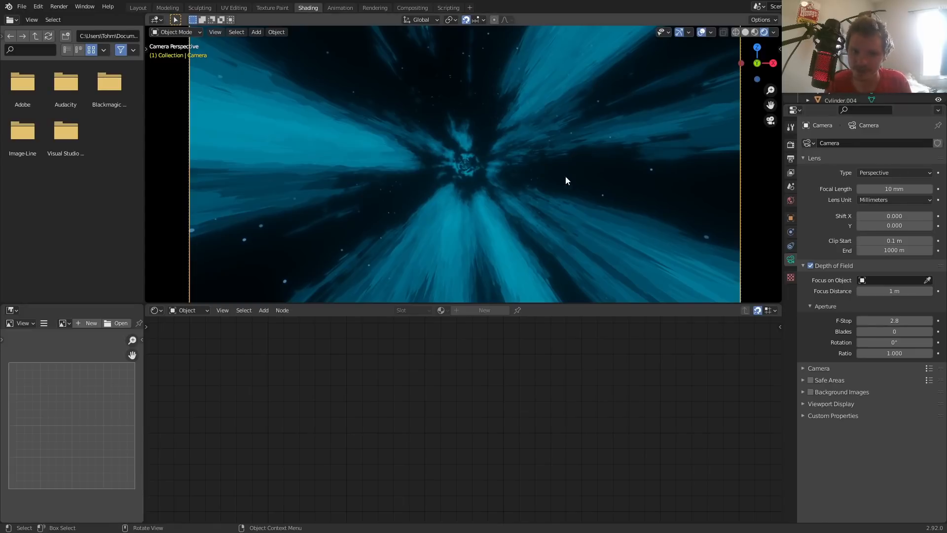
left_click(894, 318)
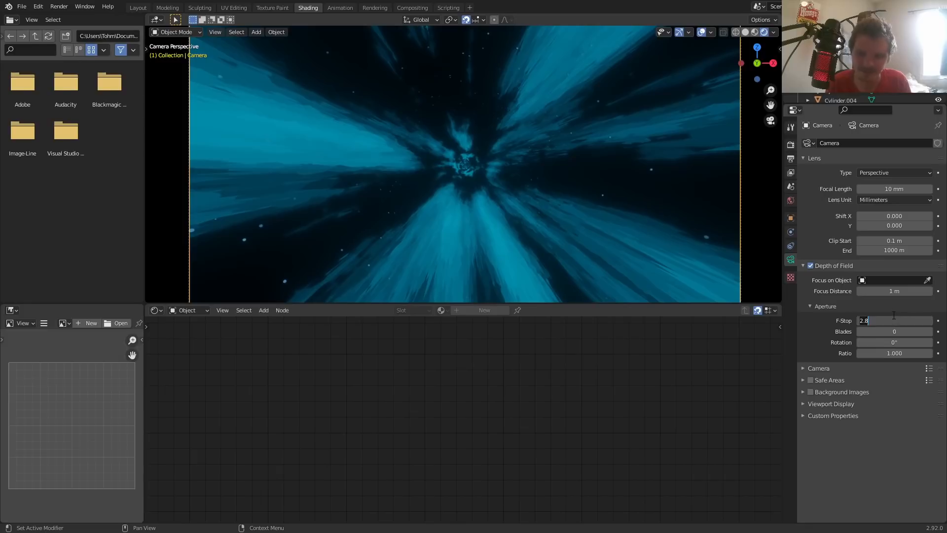
type(".1")
key("Return")
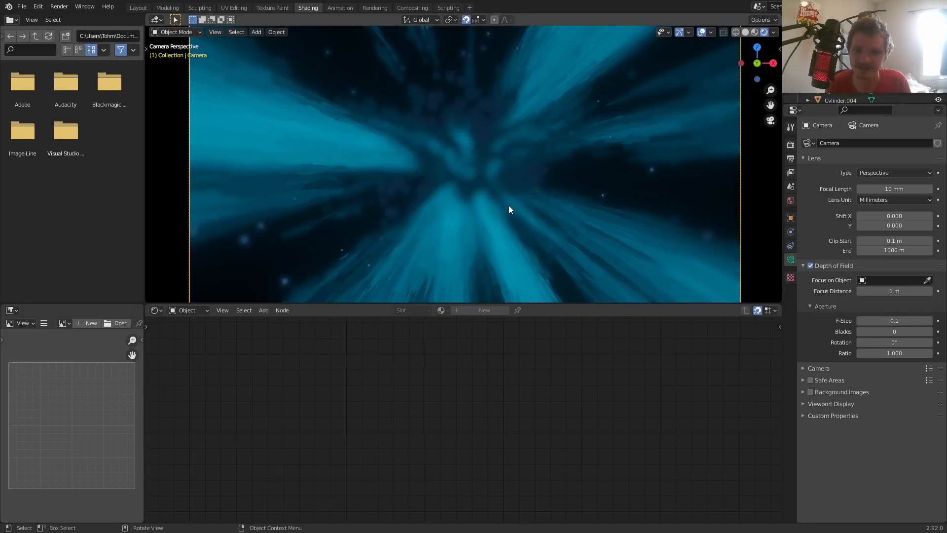
Try camera Focus Distances of 1.5 m and 1.3 m, and bring it back to 1 m.
key("Home")
mouse_move(894, 291)
left_mouse_down()
mouse_move(920, 291)
mouse_move(894, 291)
left_mouse_up()
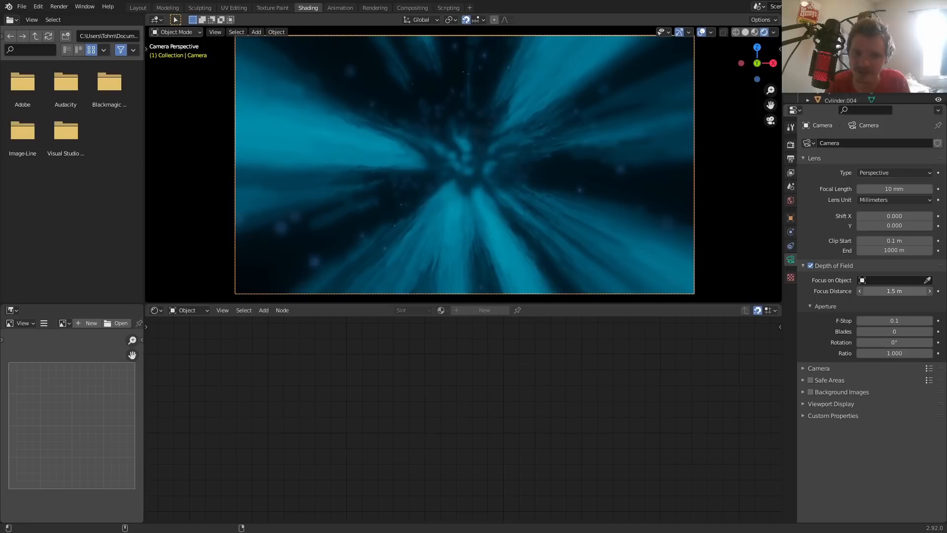
left_click_drag(894, 291, 891, 291)
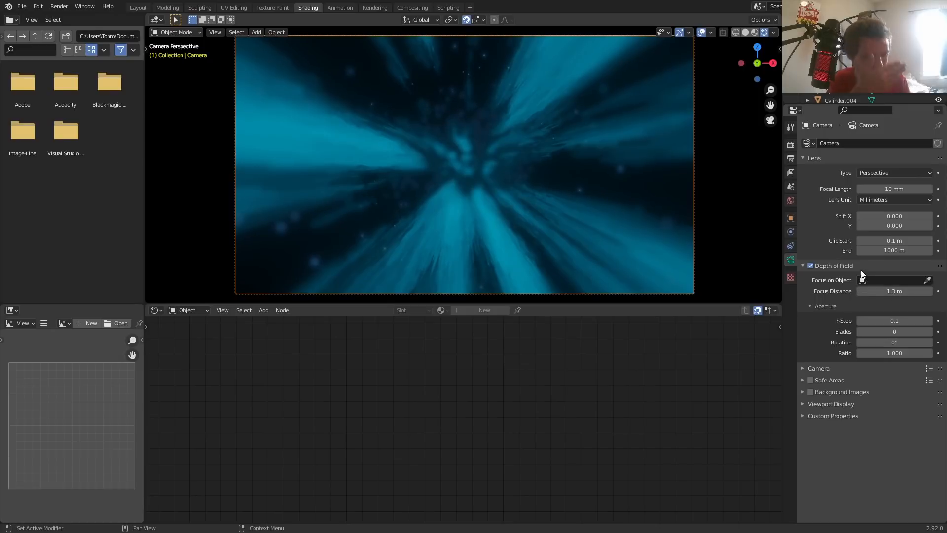
left_click(891, 290)
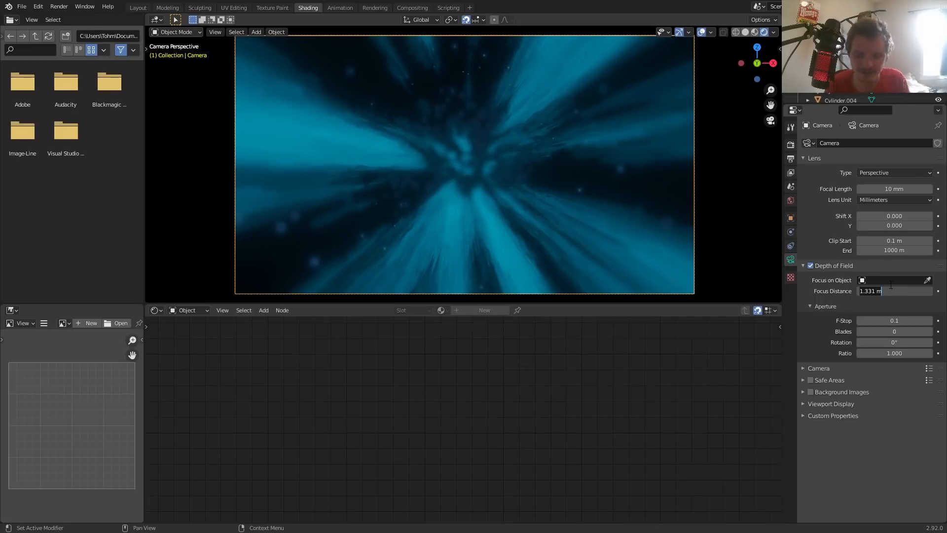
key("Return")
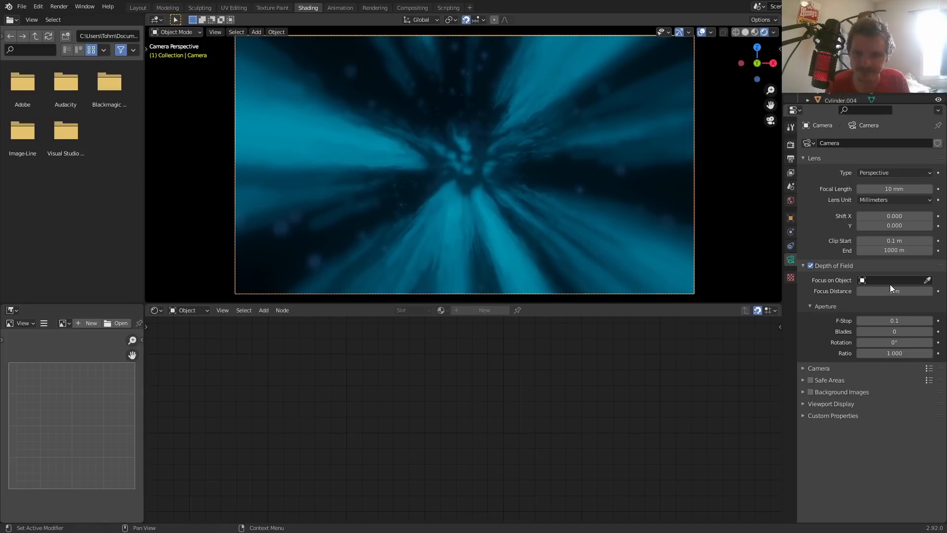
left_click_drag(891, 289, 892, 292)
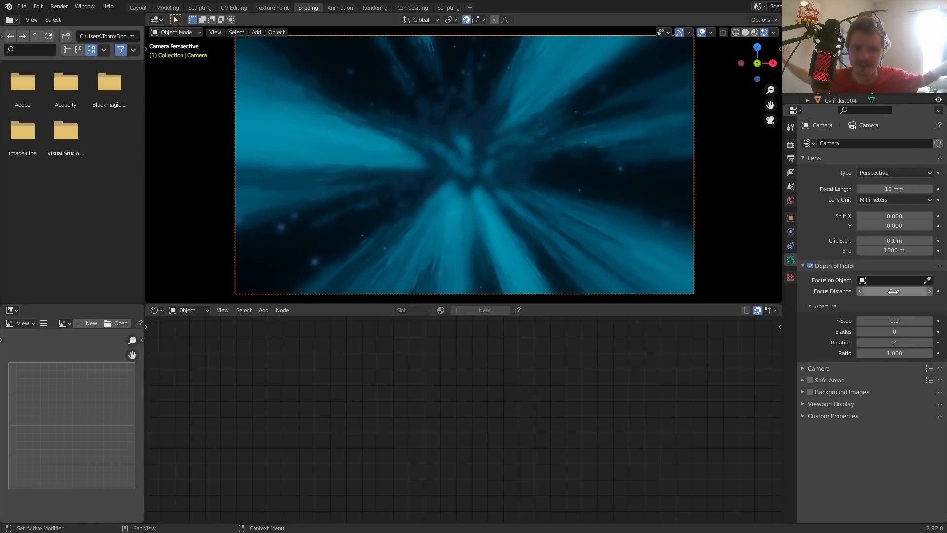
Set the camera's Focus Distance to 1.5 m and its F-Stop to 0.3.
left_click(892, 291)
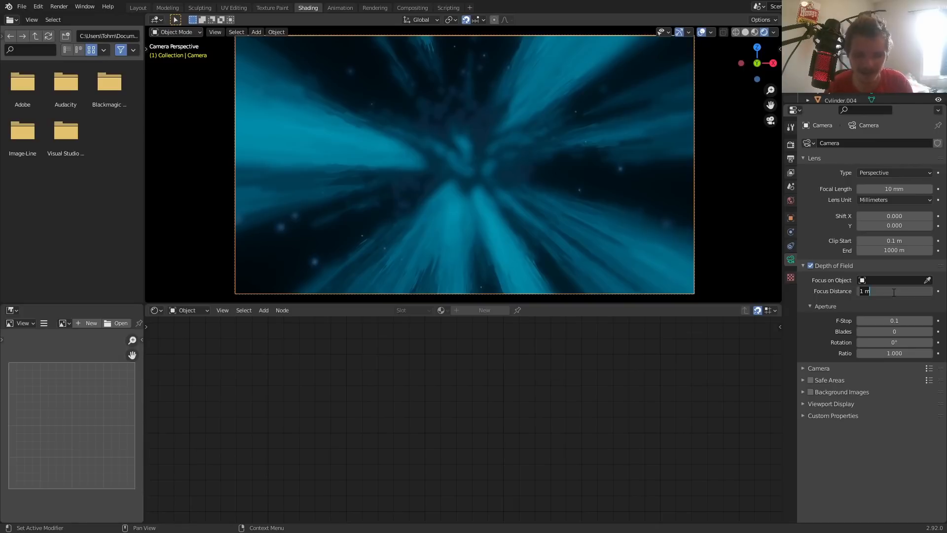
type(".5")
key("Return")
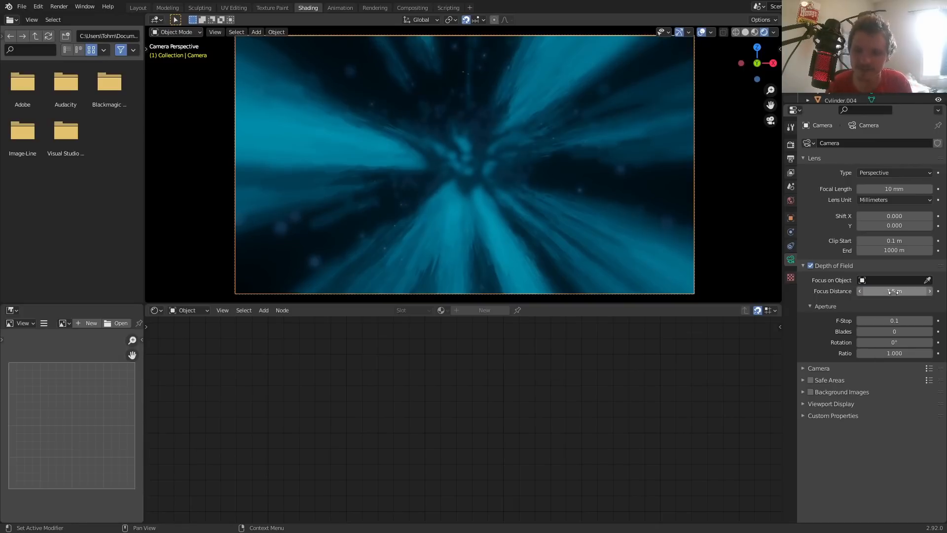
left_click(890, 319)
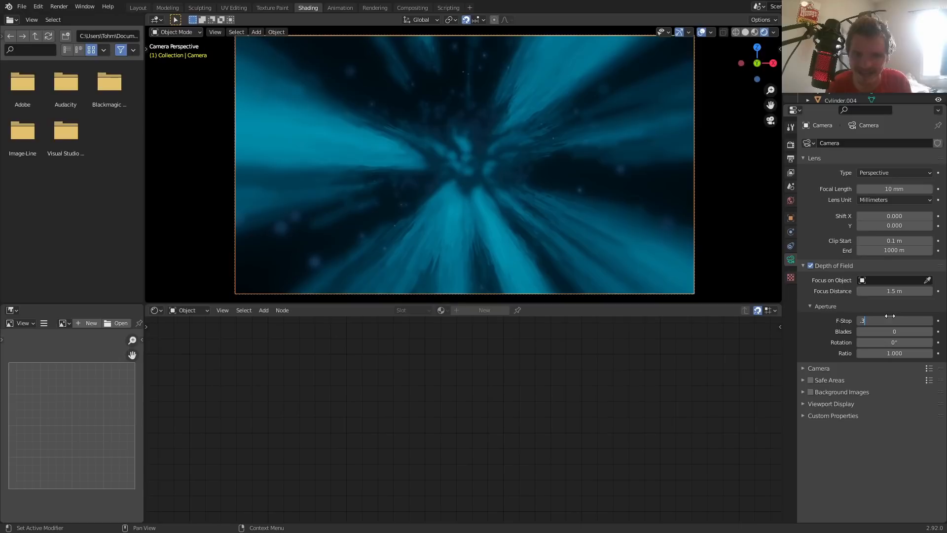
type(".3")
key("Return")
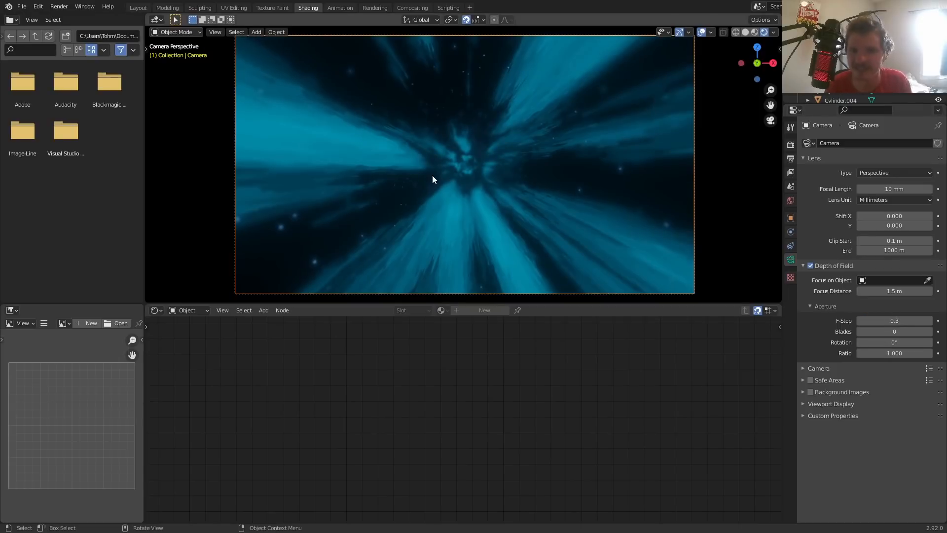
Set the aperture Blades to 3 and play the animation through the camera to check the depth of field.
scroll(433, 179, "up", 4)
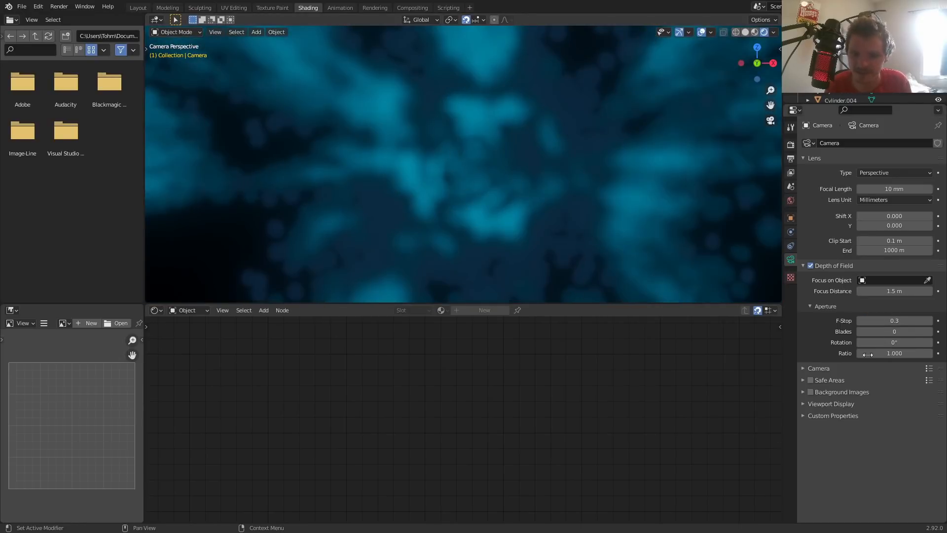
left_click(870, 331)
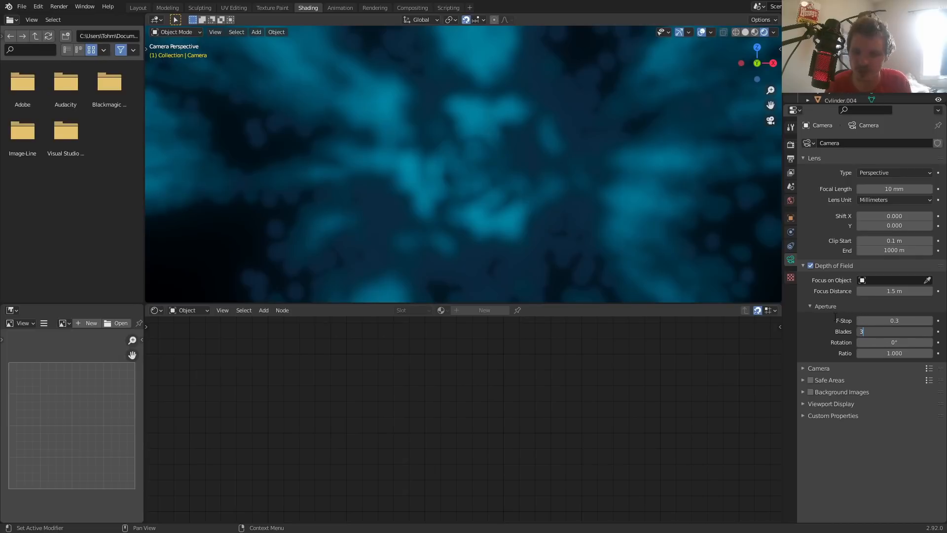
key("Return")
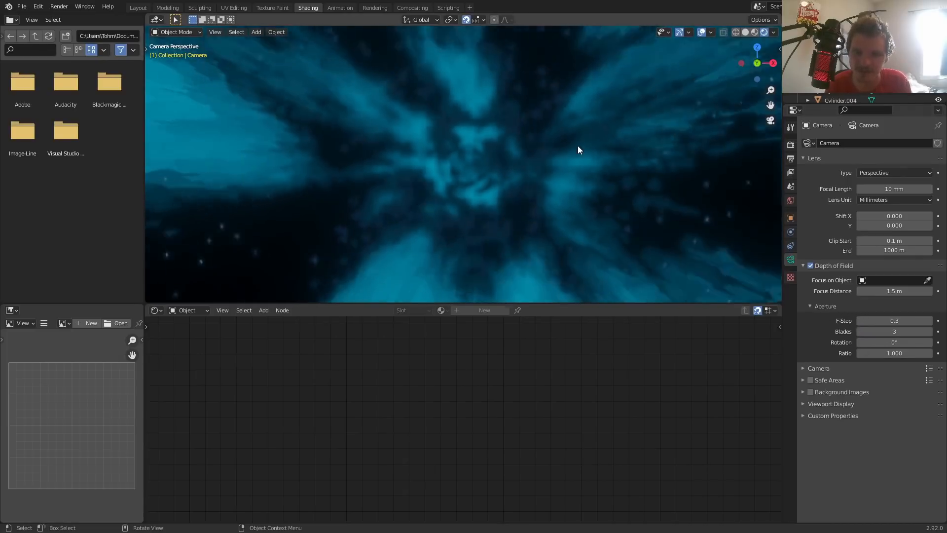
scroll(575, 146, "down", 5)
key("space")
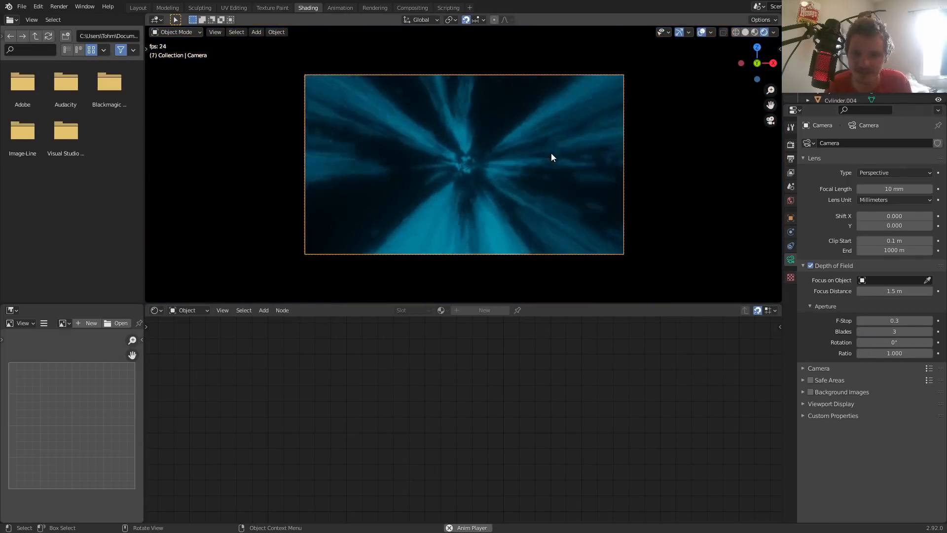
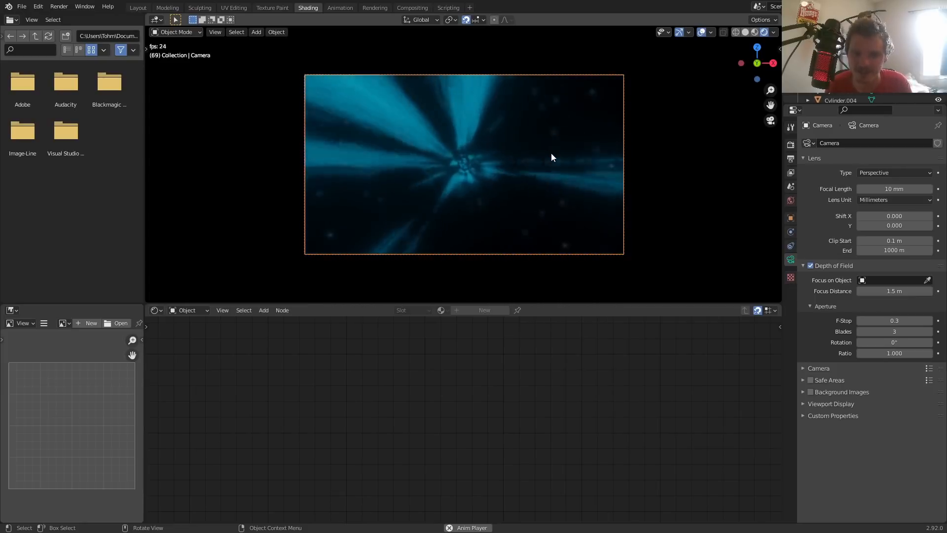
key("space")
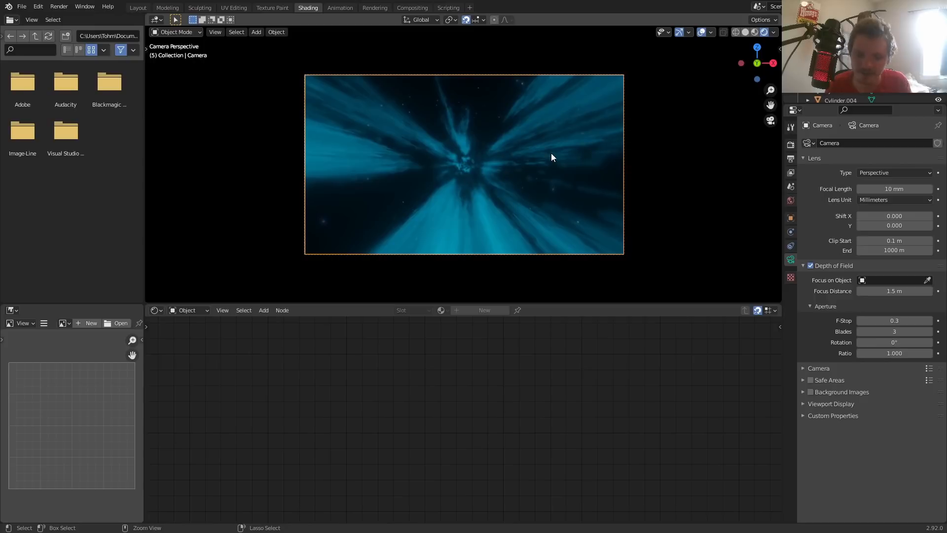
Save the file, render the current frame to check the depth of field blur, and close the render window.
key("ctrl+s")
key("F12")
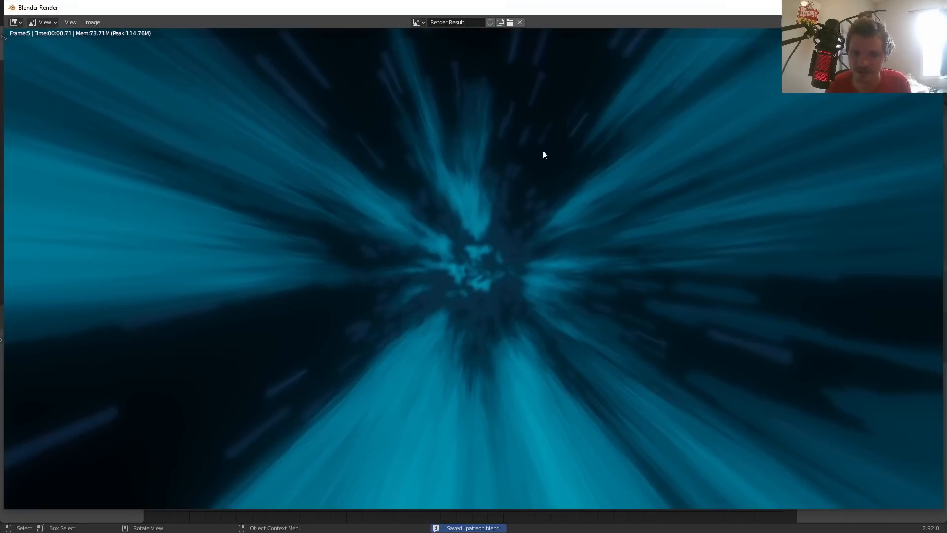
scroll(539, 151, "down", 1)
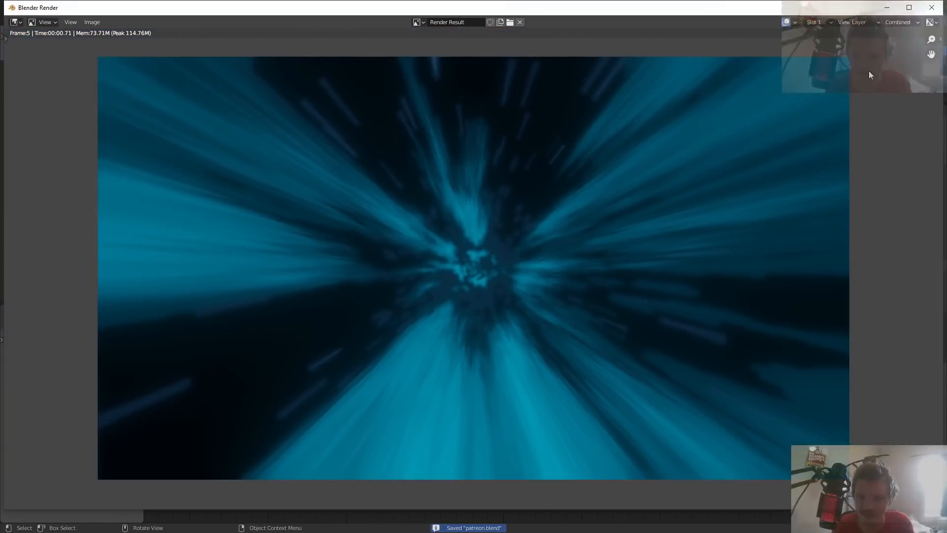
left_click(931, 8)
Select the tunnel cylinder, move its color ramp's black stop to position 0.455, and save the file.
left_click(421, 157)
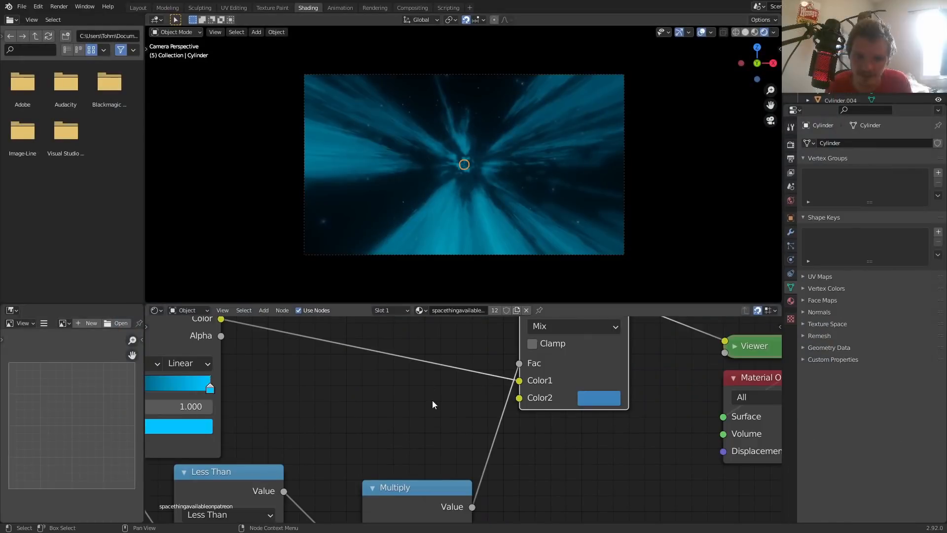
scroll(333, 384, "left", 8, "ctrl")
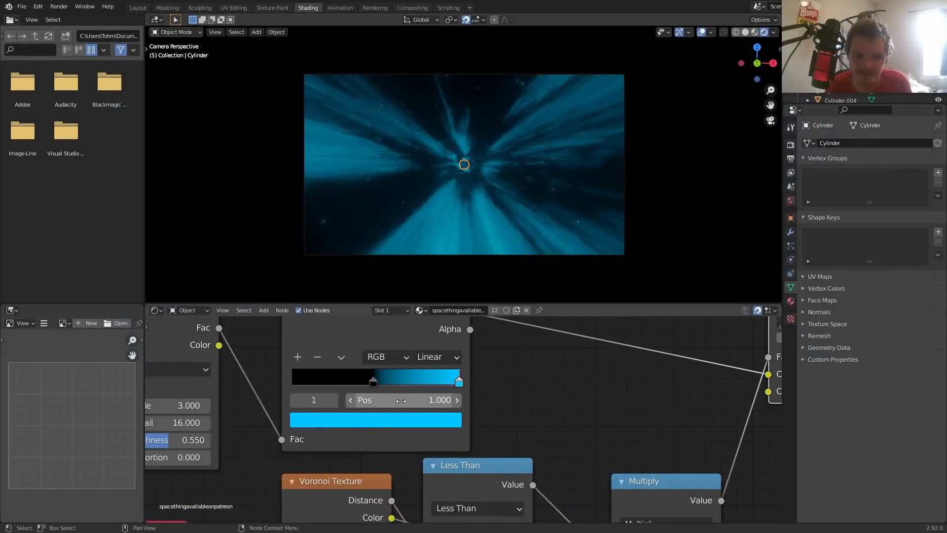
left_click_drag(401, 400, 319, 395)
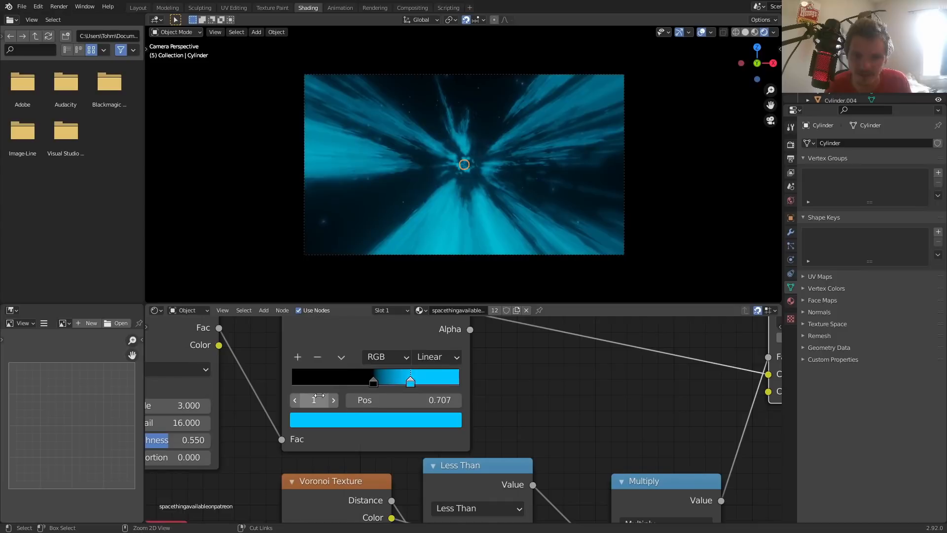
key("ctrl+z")
left_click(294, 401)
mouse_move(394, 402)
left_mouse_down()
mouse_move(354, 402)
mouse_move(423, 400)
left_mouse_up()
key("ctrl+s")
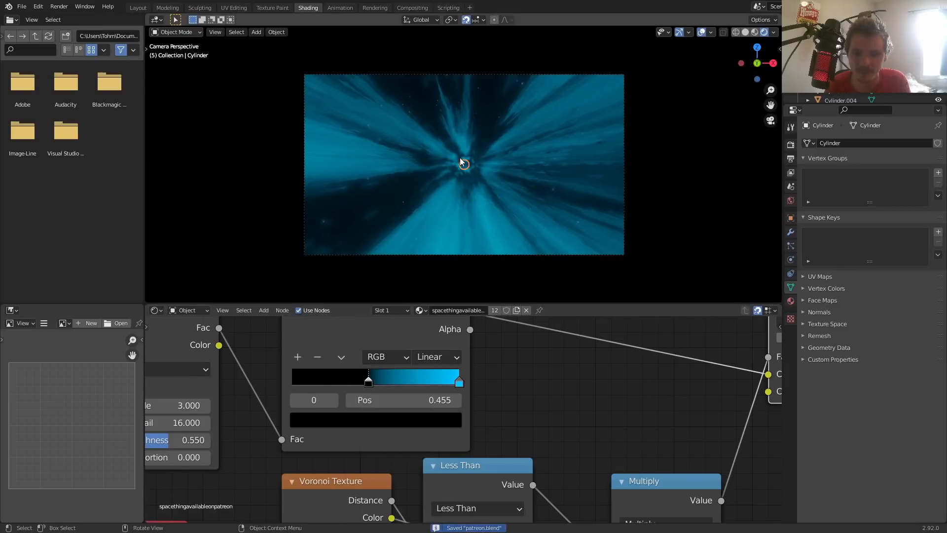
Render the current frame to check the brighter tunnel, close the render window, and switch to the Compositing workspace.
key("F12")
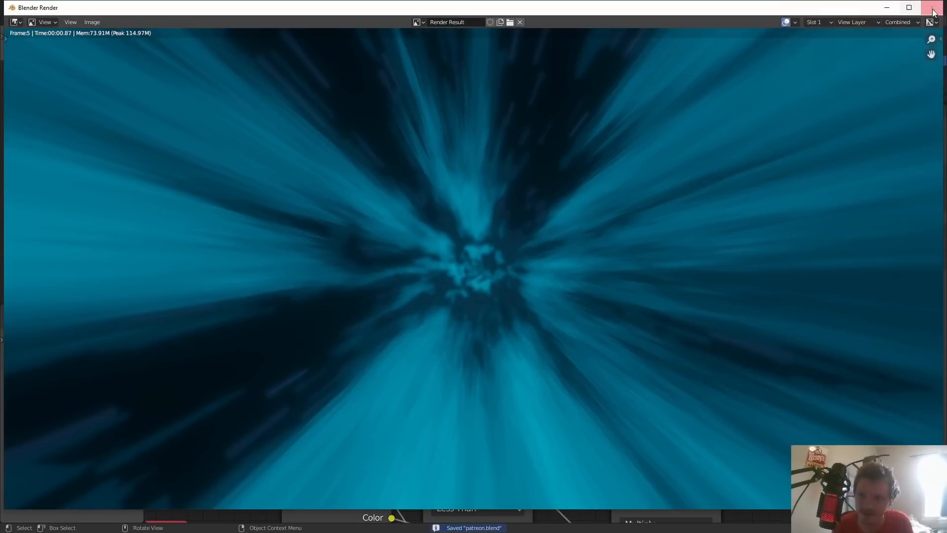
left_click(933, 9)
left_click(409, 8)
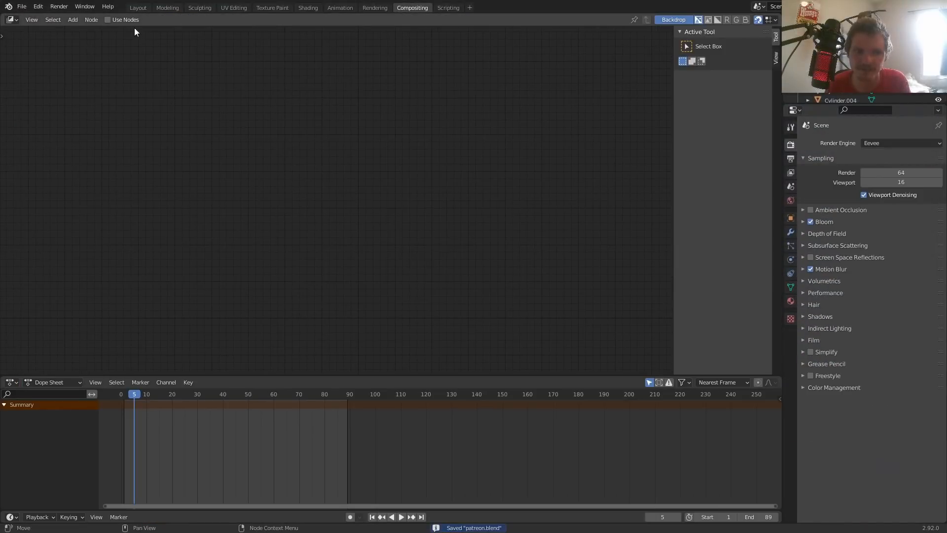
Enable compositing nodes, connect the Render Layers image to a Viewer, and join the Composite and Viewer links through a shared reroute.
left_click(118, 20)
left_click_drag(397, 167, 241, 174)
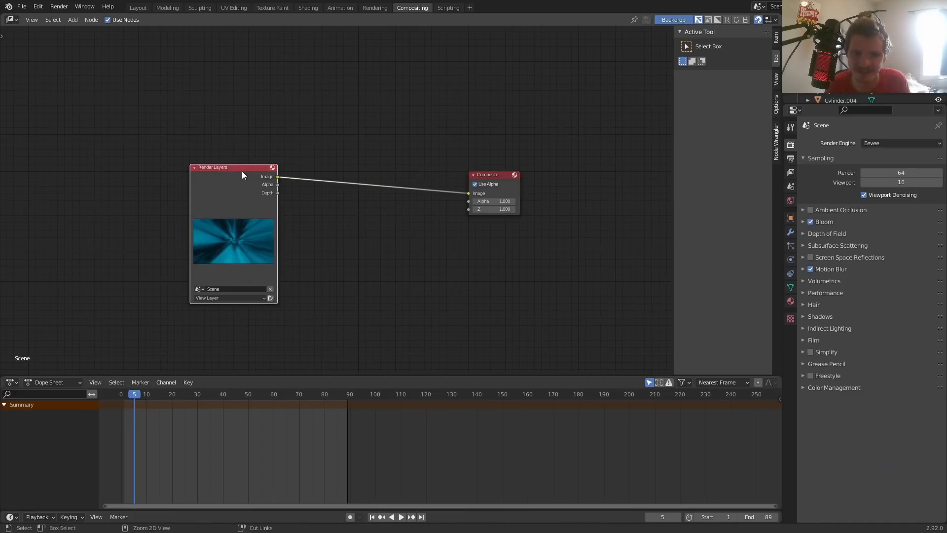
left_click(242, 170, "ctrl+shift")
left_click_drag(357, 178, 478, 226)
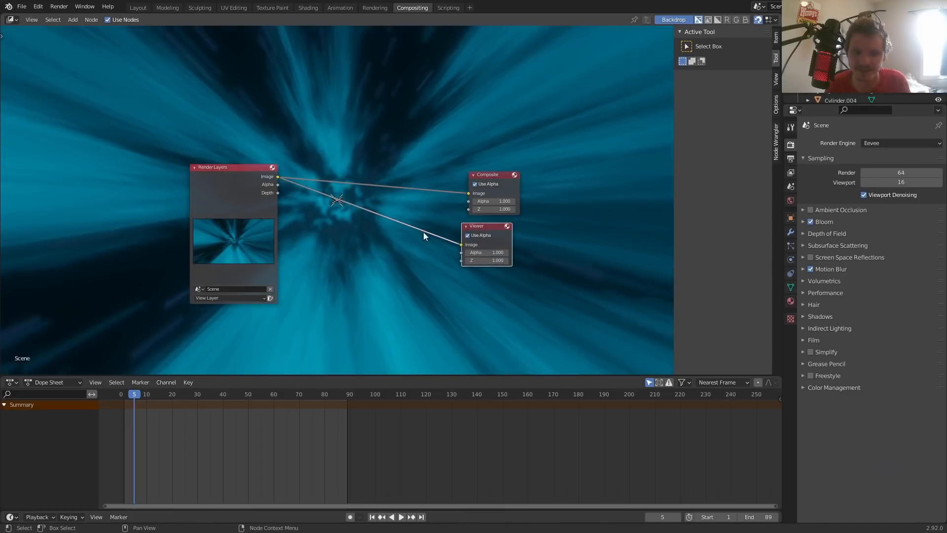
key("v")
right_click_drag(417, 113, 423, 232, "shift")
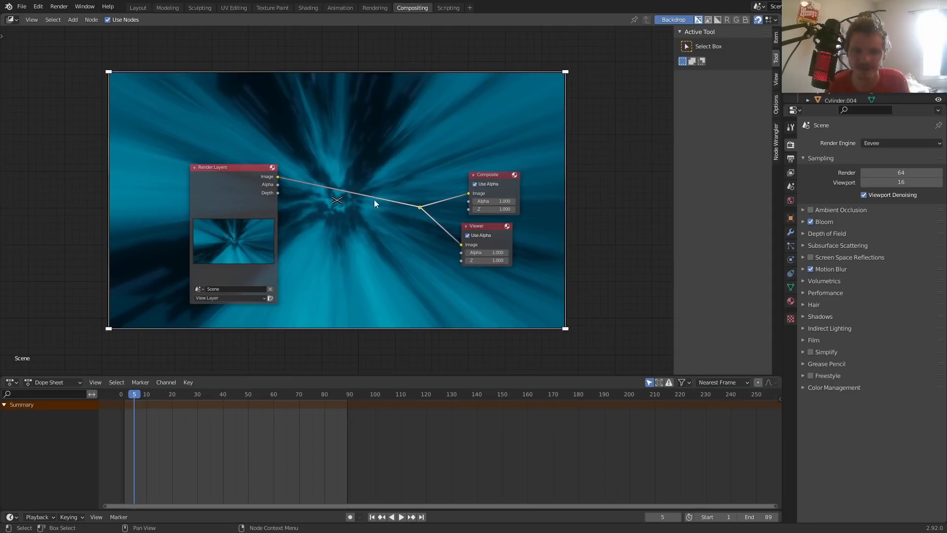
Make room beside the Render Layers node and insert a Lens Distortion node on the link to the reroute.
scroll(355, 199, "up", 1)
left_click_drag(227, 172, 86, 172)
key("shift+a")
left_click(284, 166)
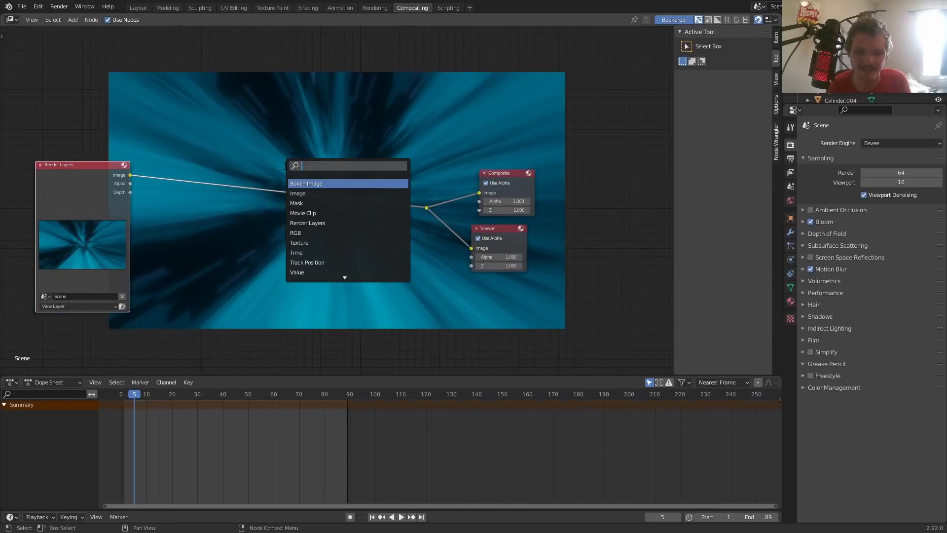
type("lens")
key("Return")
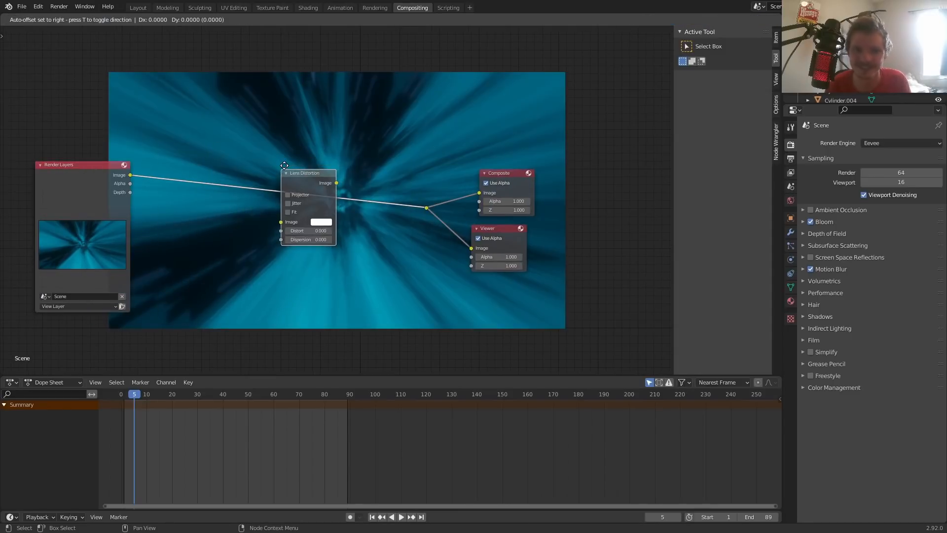
left_click(231, 226)
scroll(228, 224, "up", 1)
scroll(228, 224, "up", 1)
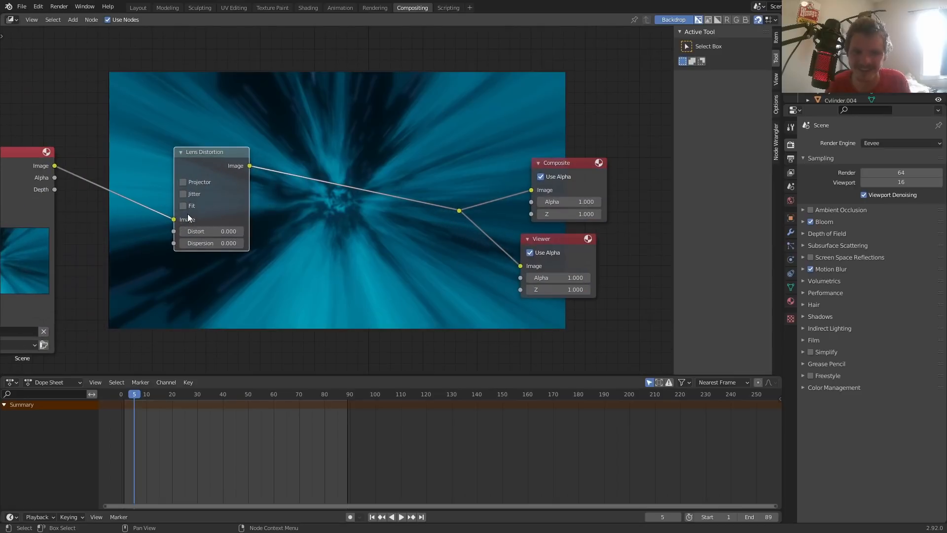
Set the Lens Distortion node's Dispersion to 1.000 and enable Fit.
left_click(207, 243)
key("Return")
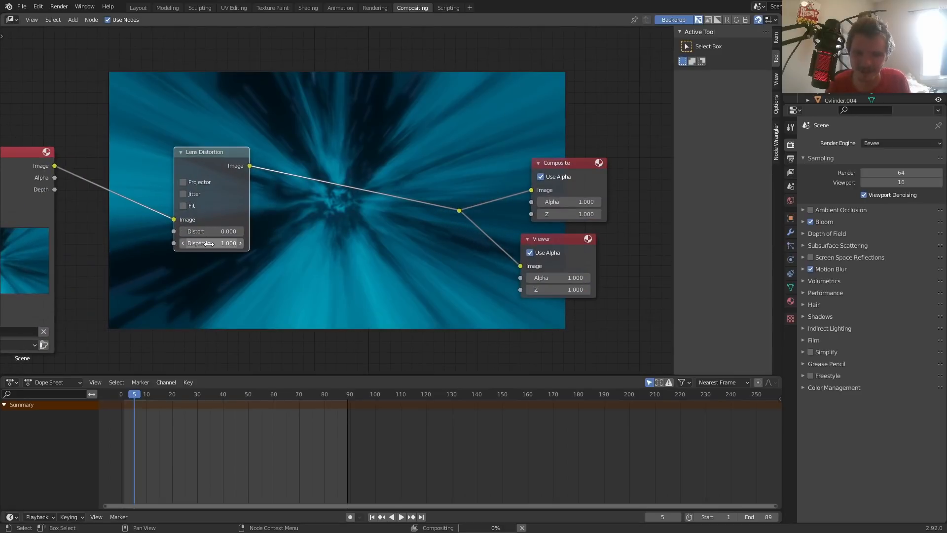
left_click(184, 207)
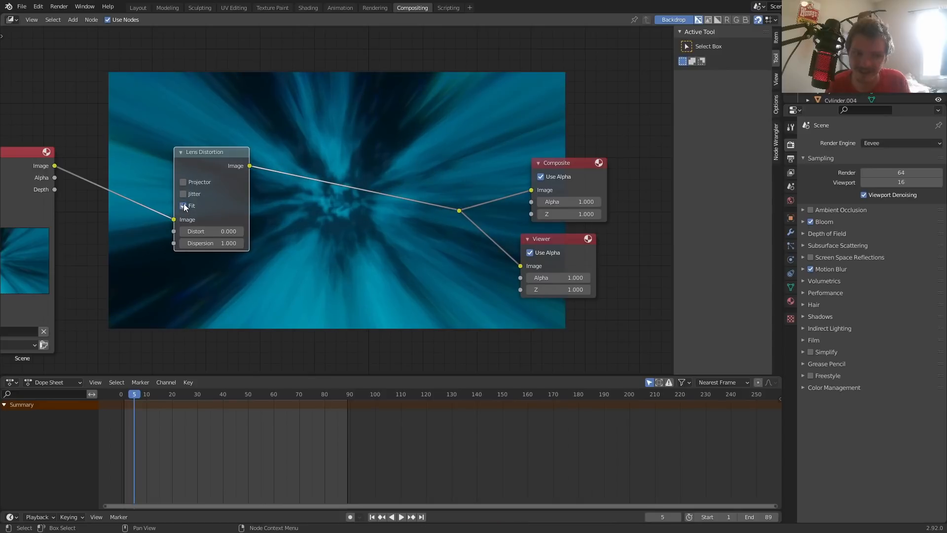
middle_click_drag(326, 263, 354, 206)
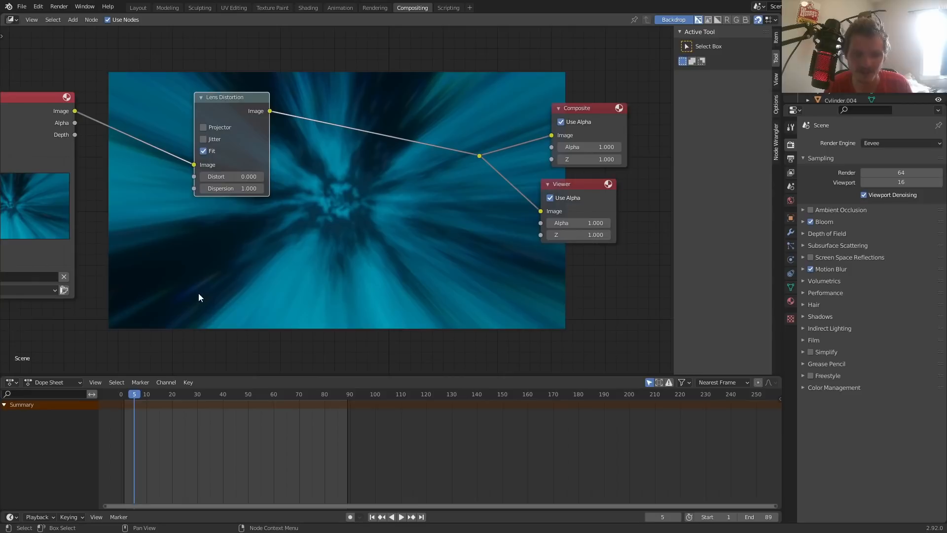
Briefly play the animation in the compositor, return to frame 1, and enlarge the backdrop to inspect the color dispersion.
key("space")
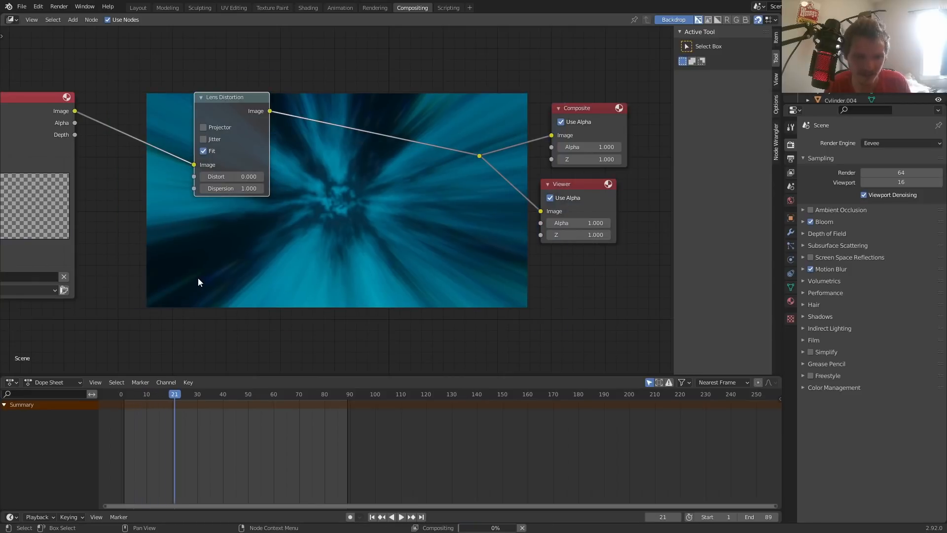
key("shift+Left")
key("alt+v")
key("alt+v")
key("alt+v")
key("alt+v")
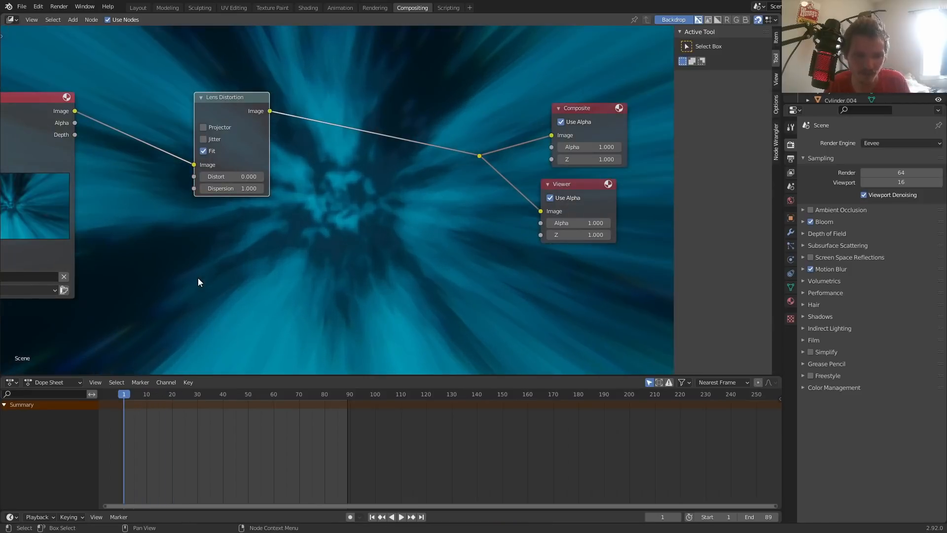
Move the backdrop to inspect the dispersion near the image's corner, reset the backdrop, and shrink it to a zoom of 0.48.
left_click(775, 79)
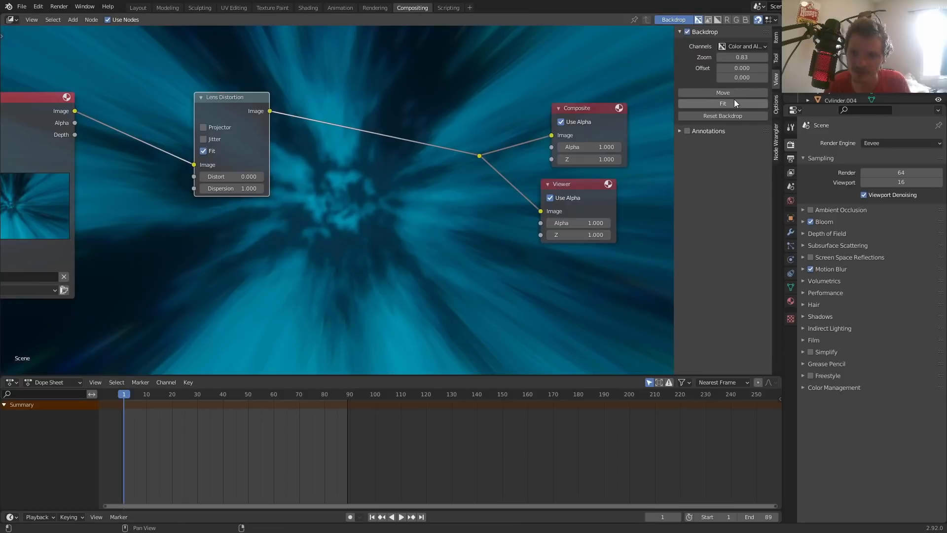
left_click(728, 94)
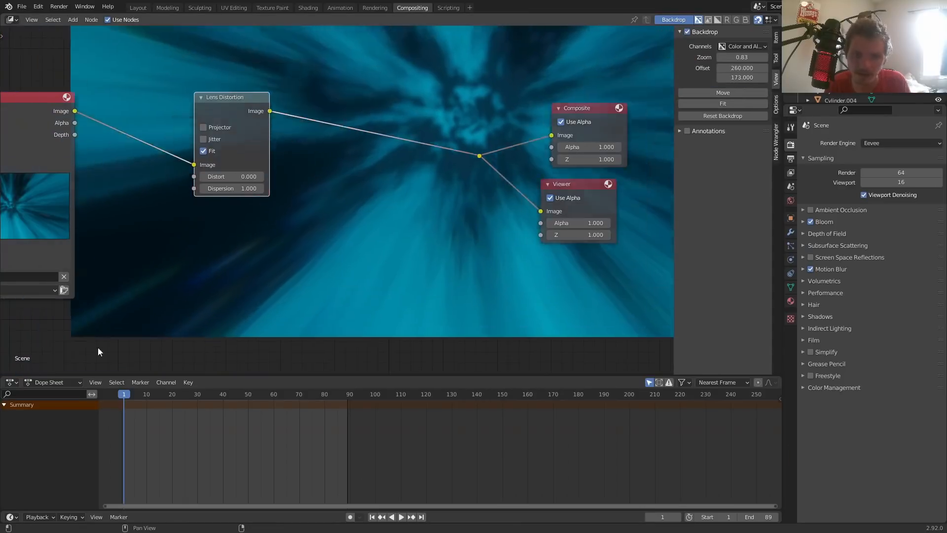
left_click(164, 291)
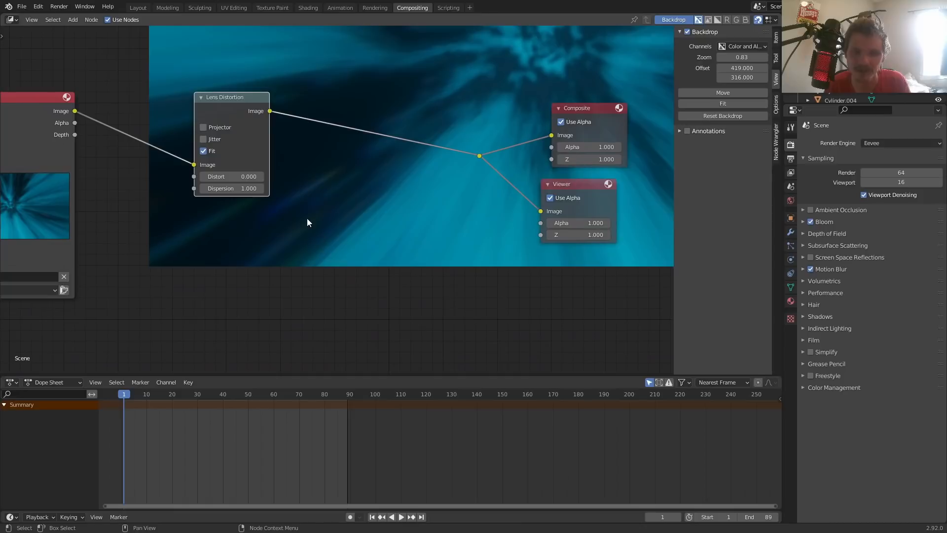
left_click(726, 115)
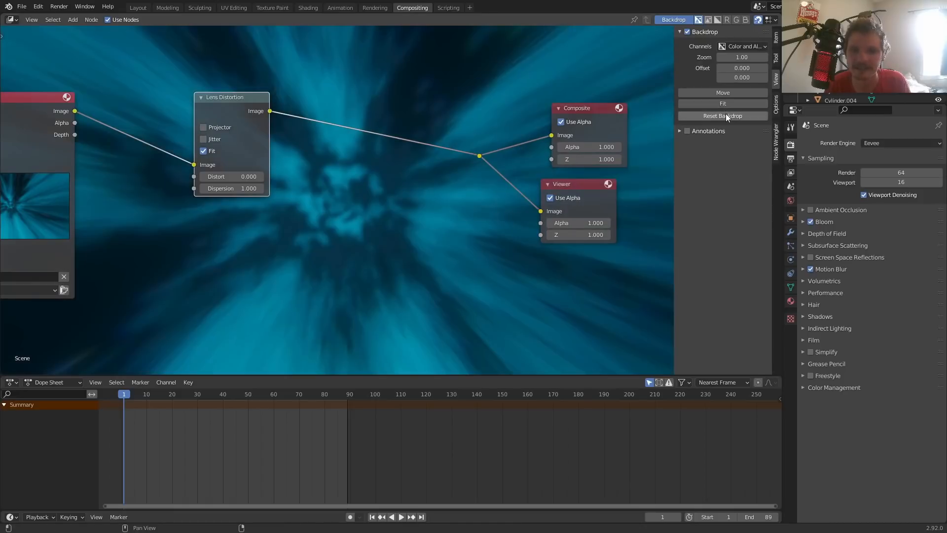
key("v")
key("v")
key("v")
key("v")
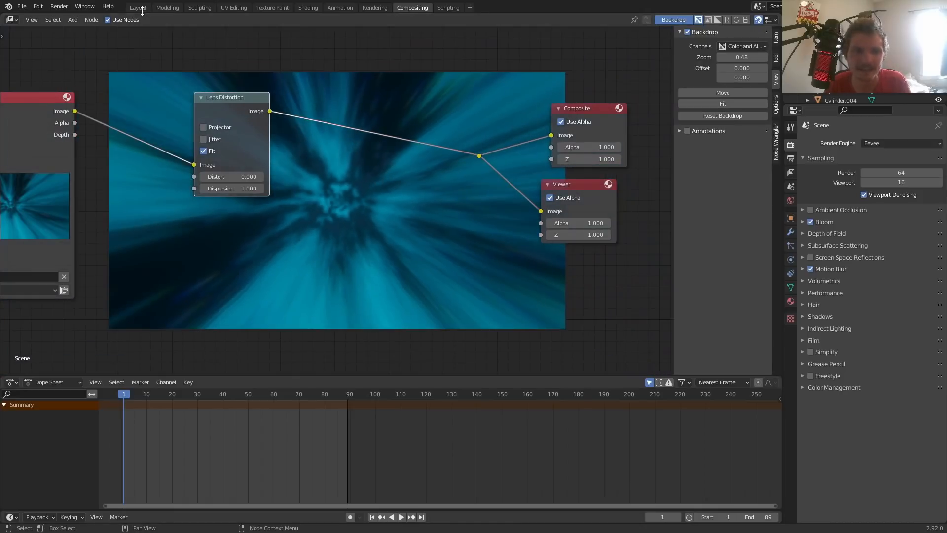
Return to the Layout workspace and set the render output's file format to FFmpeg Video.
left_click(142, 11)
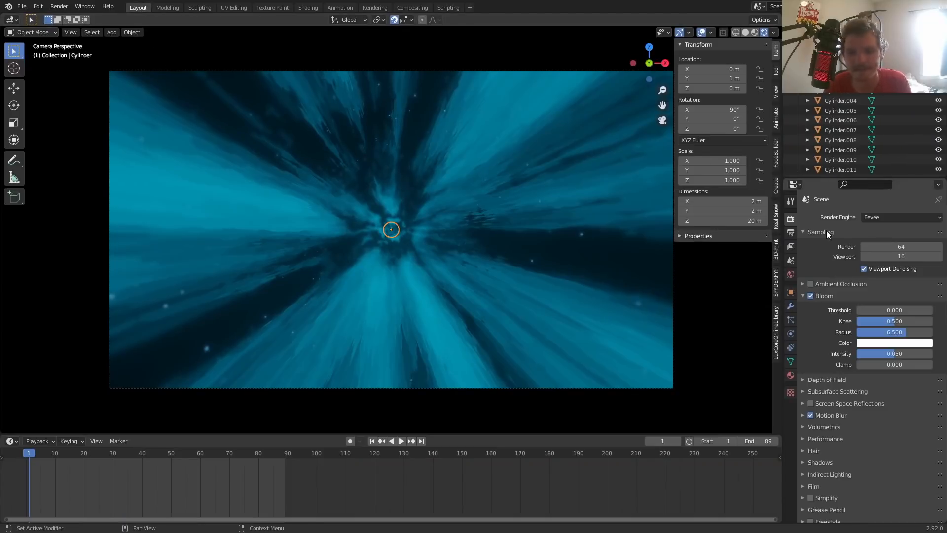
left_click(793, 231)
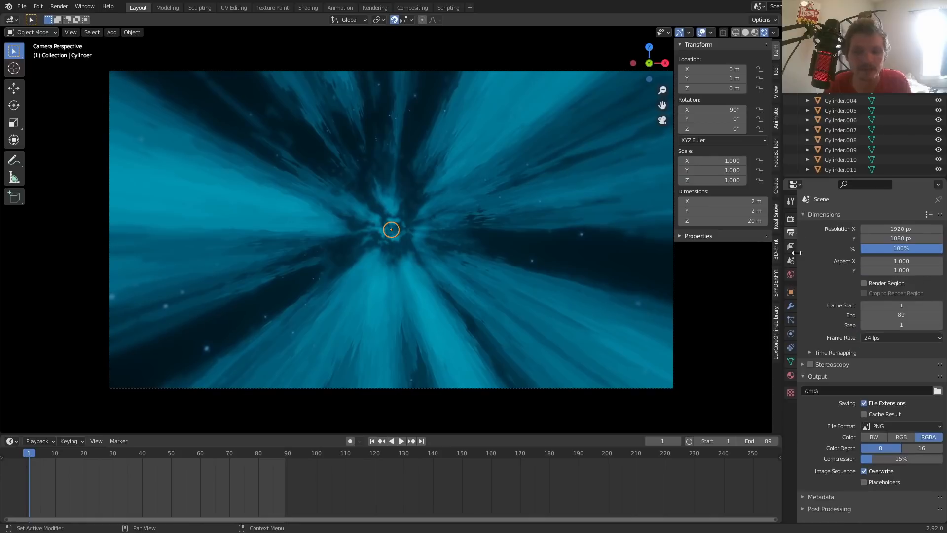
left_click(904, 425)
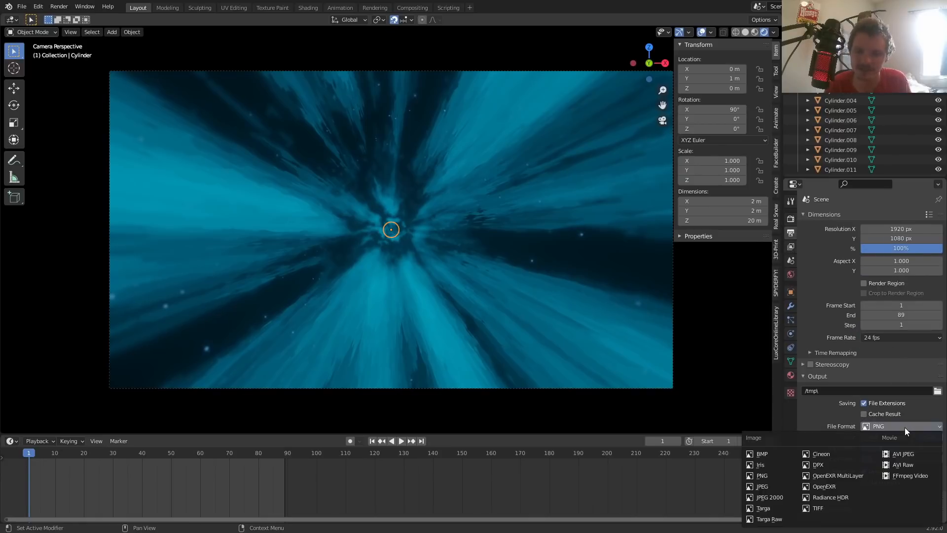
left_click(906, 474)
left_click(842, 455)
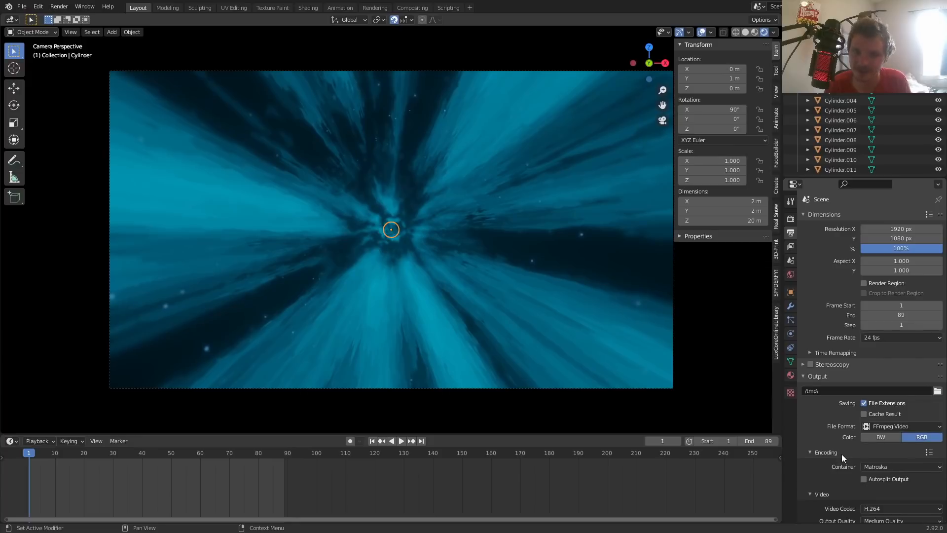
Set the video encoding container to MPEG-4 and the output quality to High Quality.
scroll(848, 446, "down", 3)
left_click(880, 409)
left_click(884, 374)
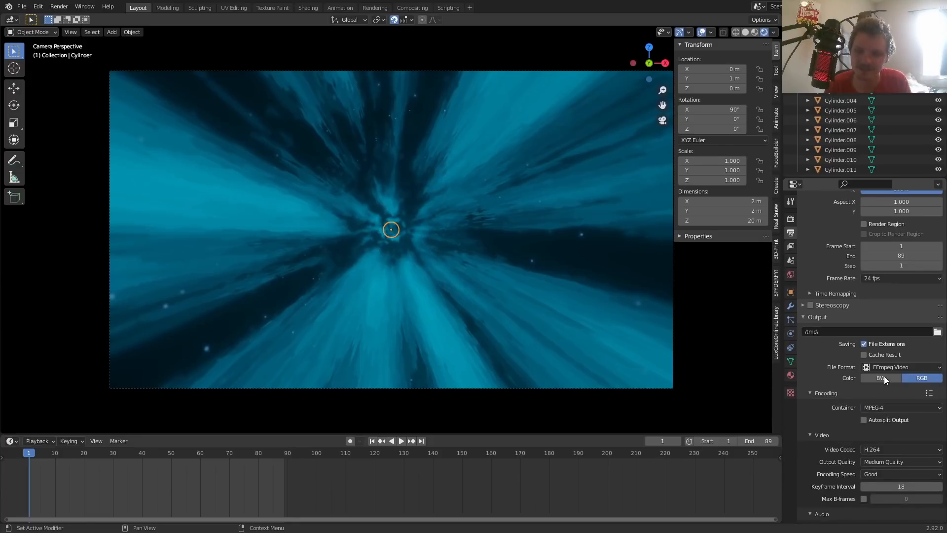
left_click(902, 464)
left_click(901, 464)
left_click(893, 462)
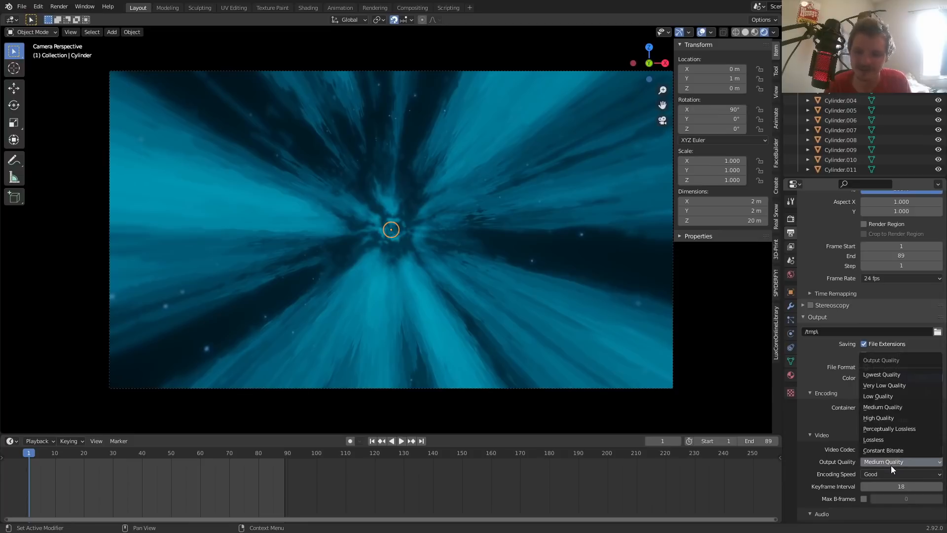
left_click(887, 418)
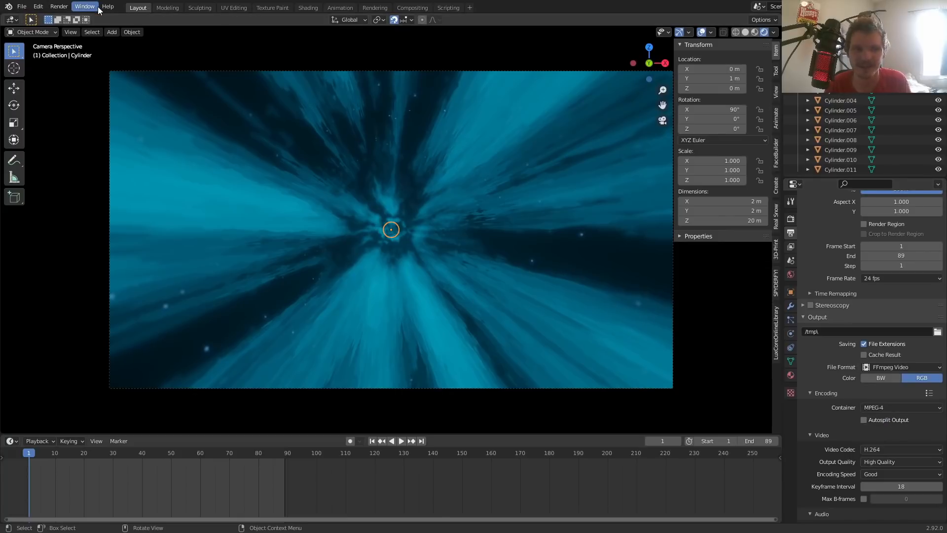
left_click(63, 8)
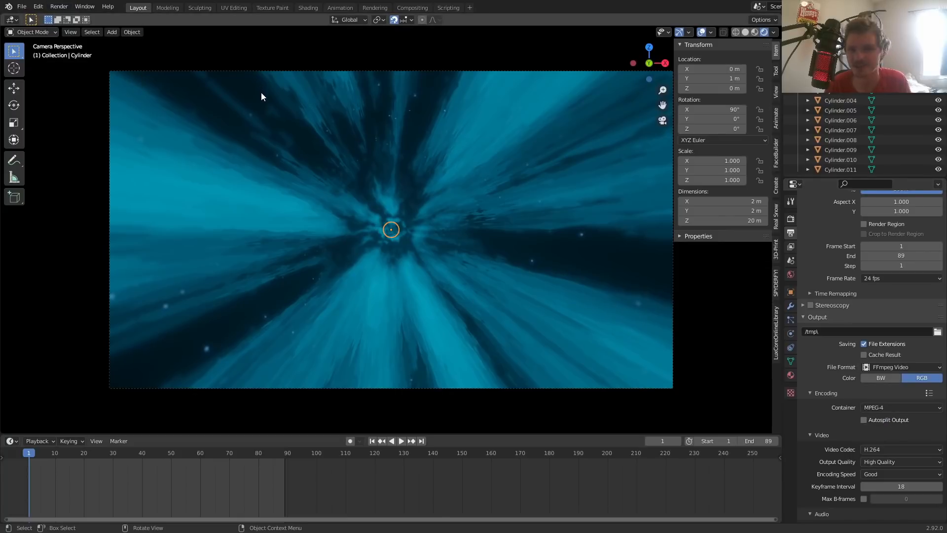